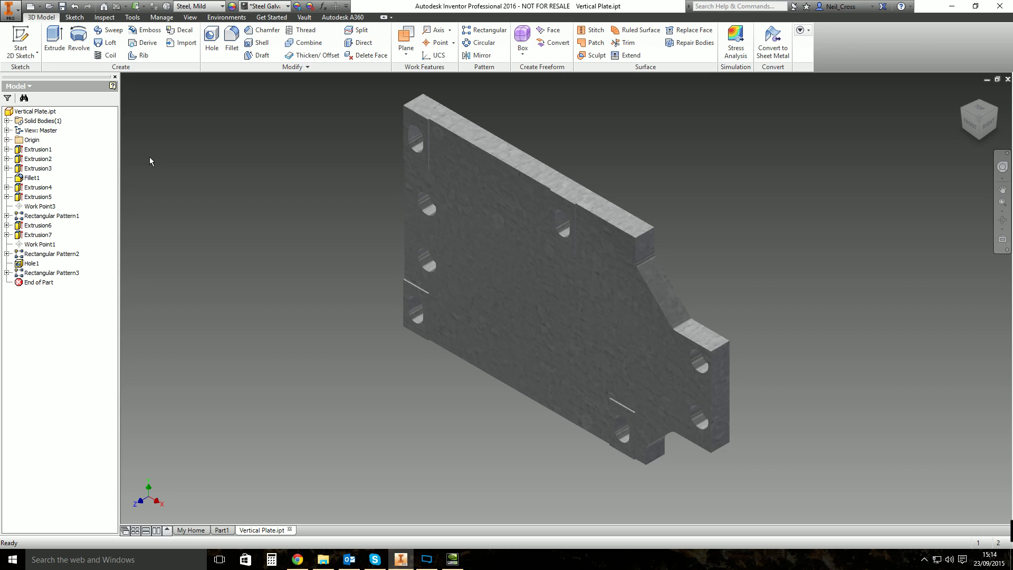
Inspect the default YZ, XZ and XY origin planes in a new blank part, and close the part.
left_click(31, 6)
left_click(568, 393)
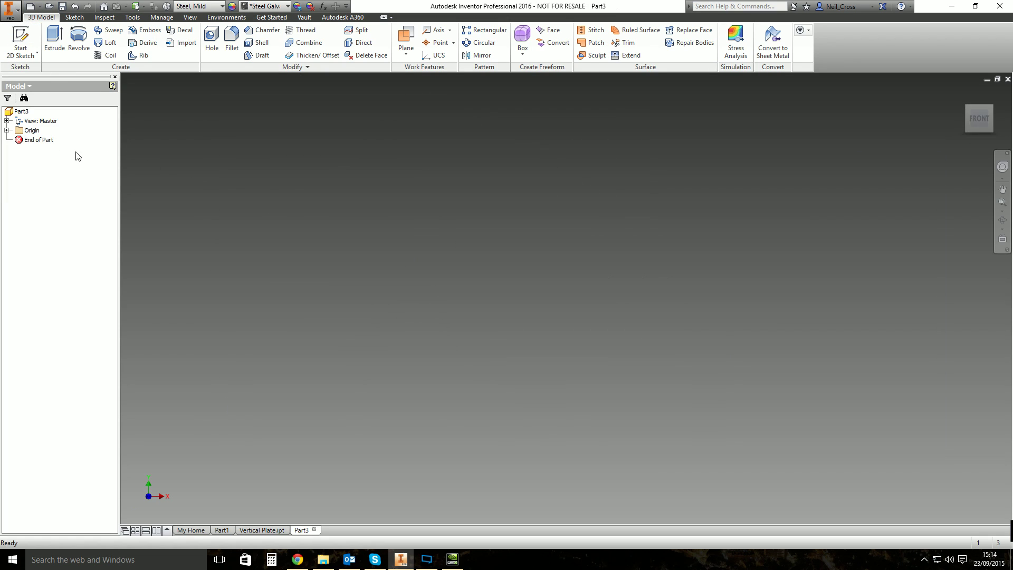
left_click(7, 130)
left_click(46, 140)
left_click(48, 150)
left_click(49, 159)
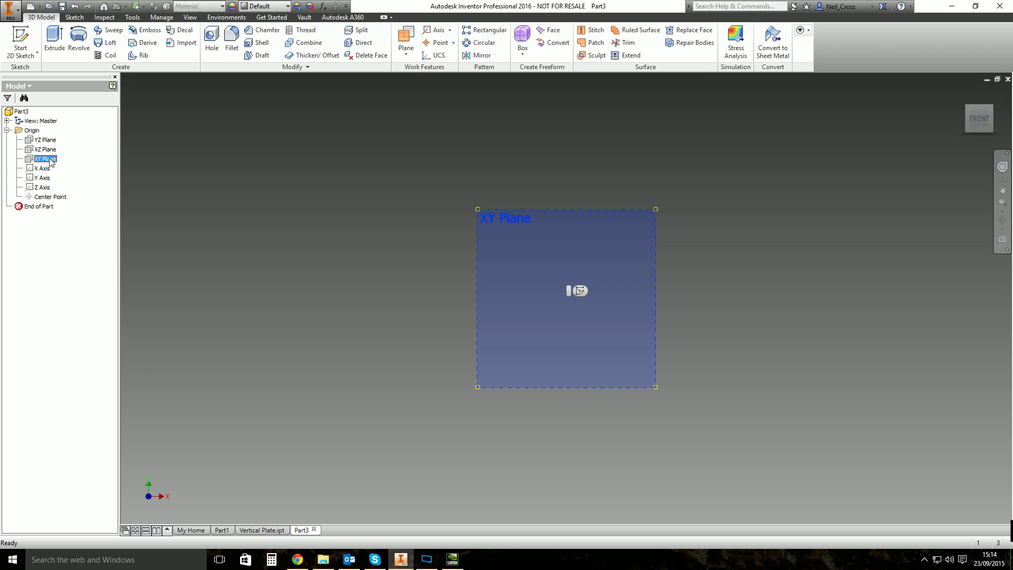
left_click(44, 149)
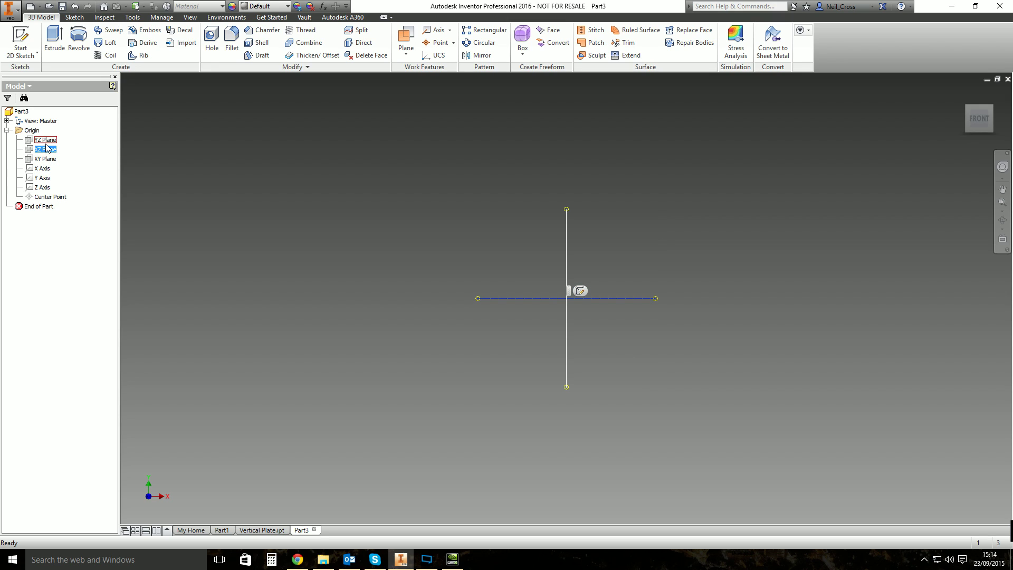
left_click(48, 159)
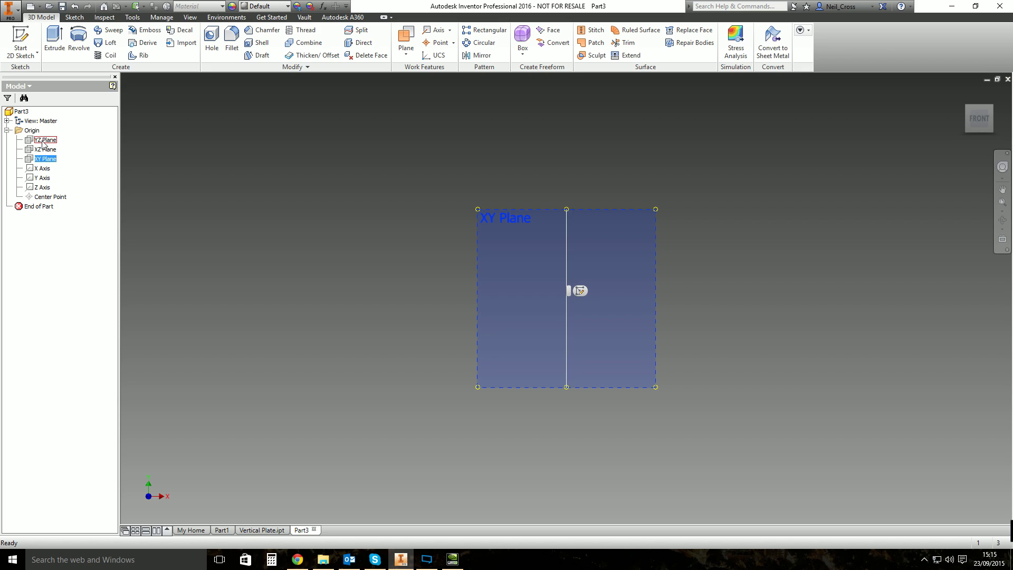
left_click(1008, 79)
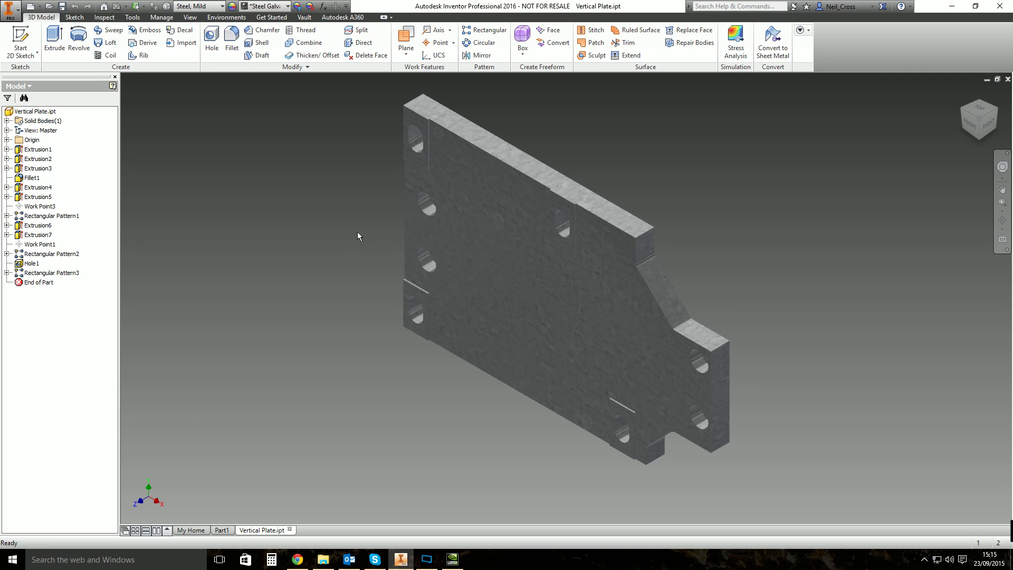
left_click(406, 53)
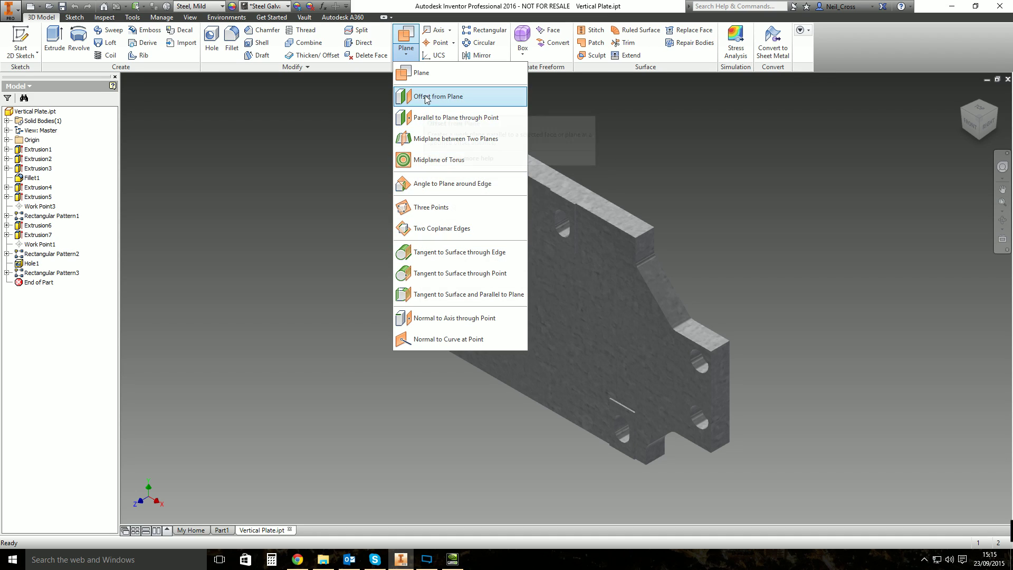
left_click(422, 208)
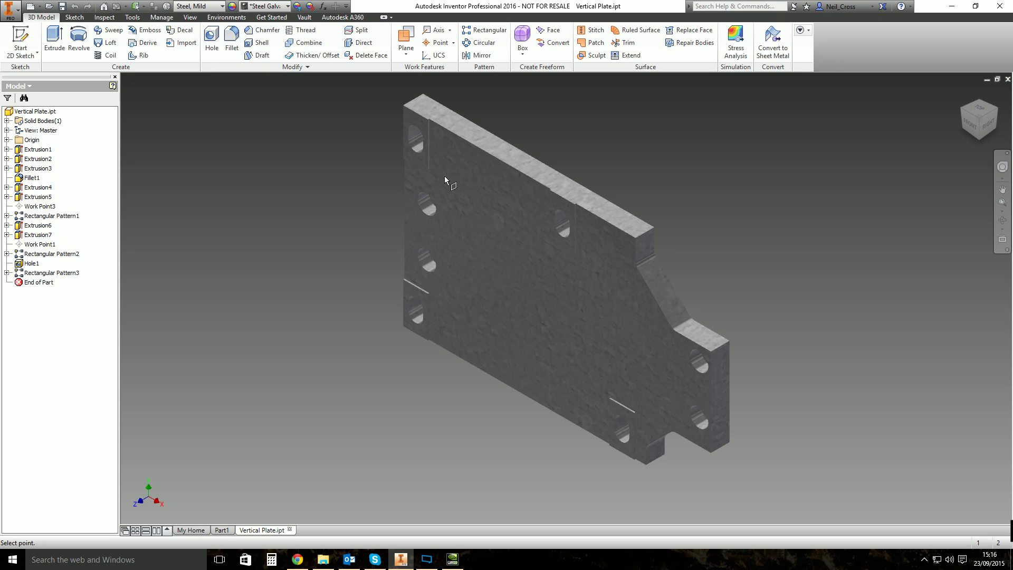
left_click(406, 51)
Create a work plane offset 50 mm outward from the plate's large front face.
left_click(406, 52)
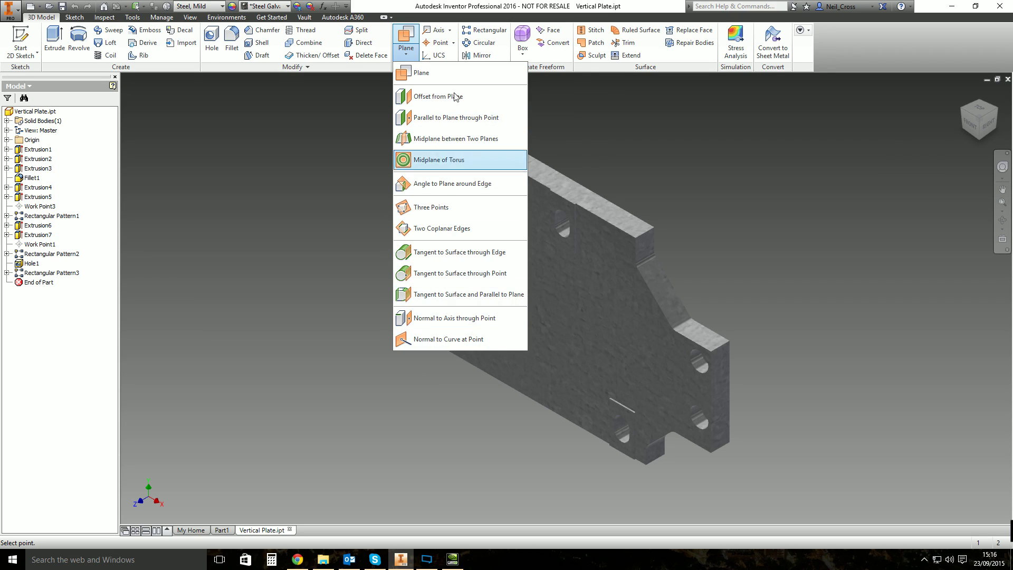
left_click(422, 75)
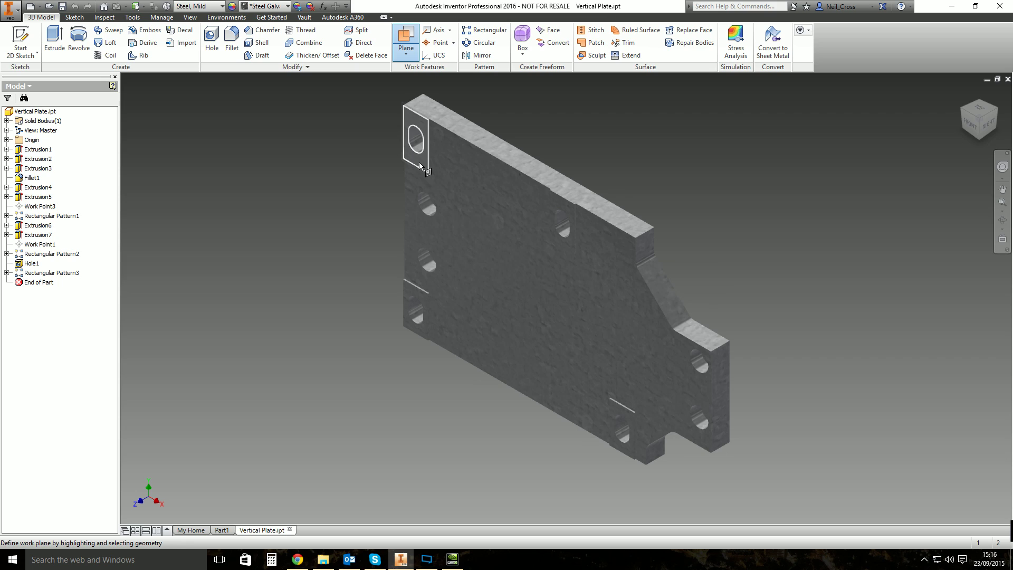
left_click(603, 258)
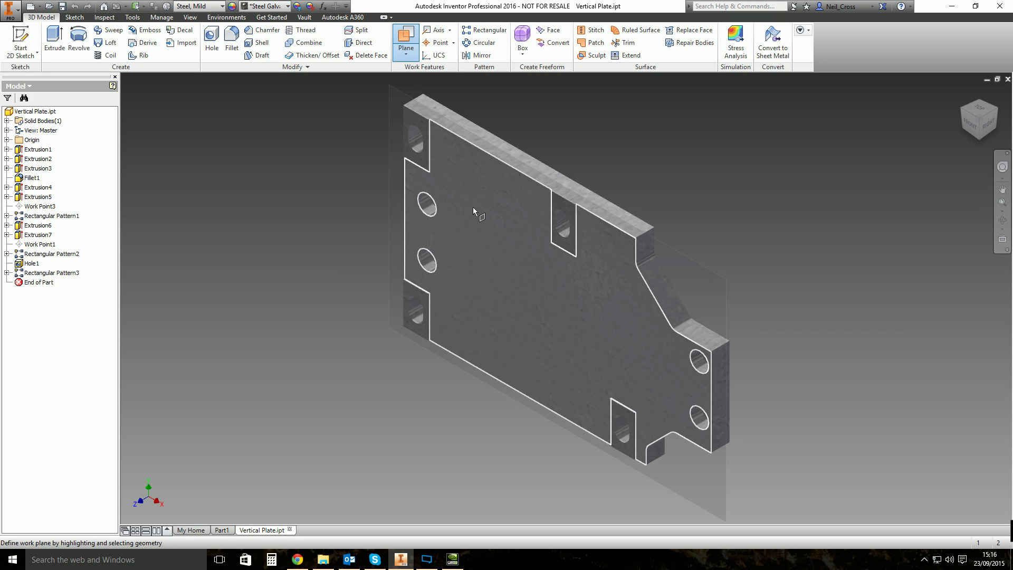
left_click_drag(474, 209, 426, 261)
key("F4")
left_click_drag(501, 254, 433, 264)
triple_click(438, 400)
type("50mm")
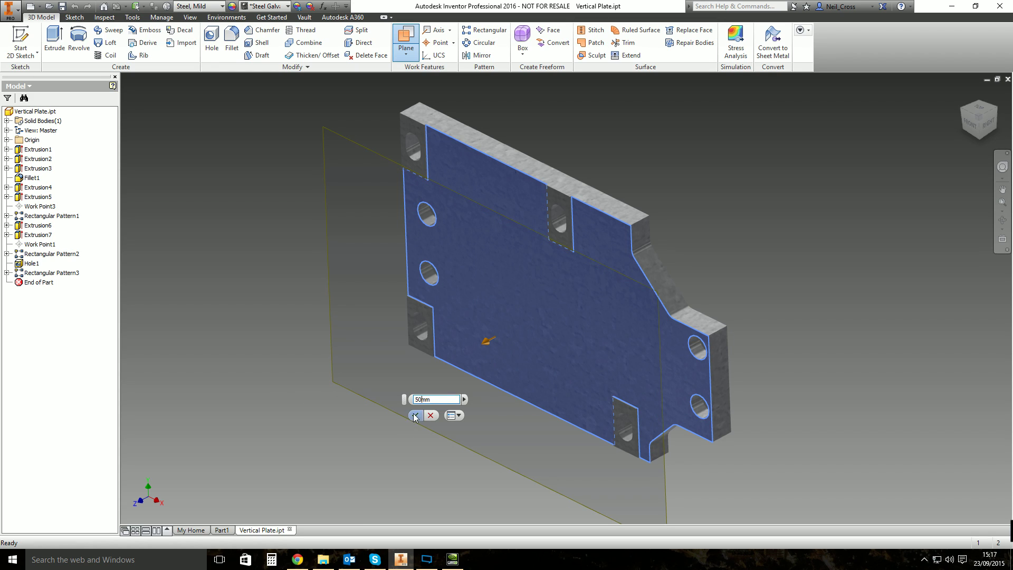
left_click(415, 415)
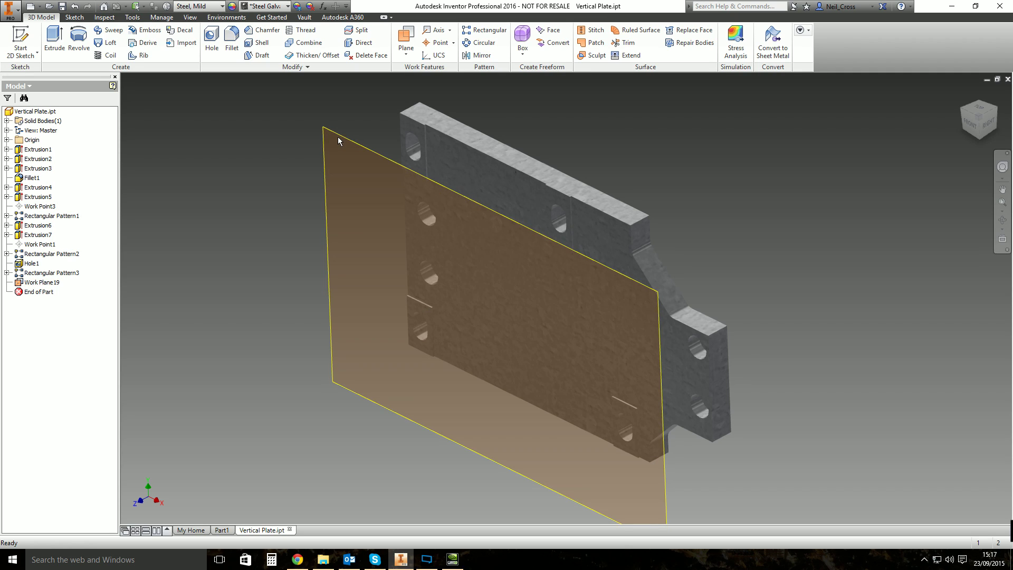
Start a sketch on the offset work plane, and undo both the sketch and the work plane.
left_click(21, 42)
left_click(332, 136)
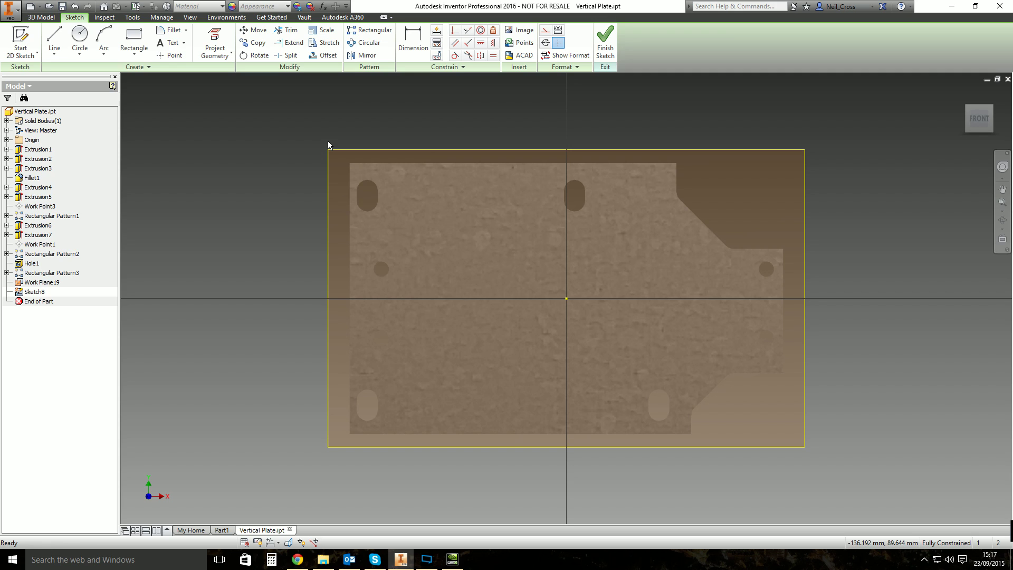
key("ctrl+z")
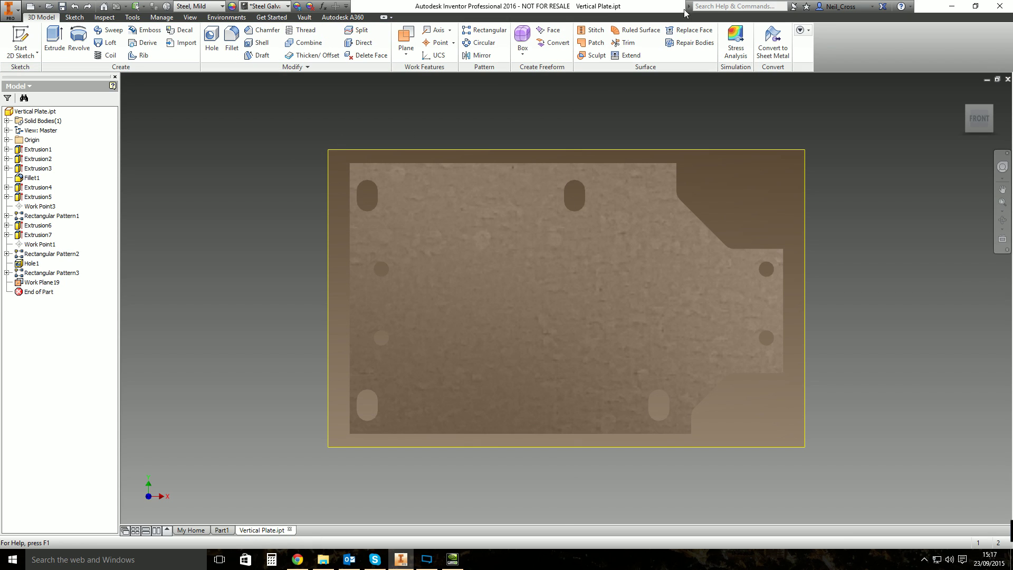
middle_click_drag(679, 213, 521, 249, "shift")
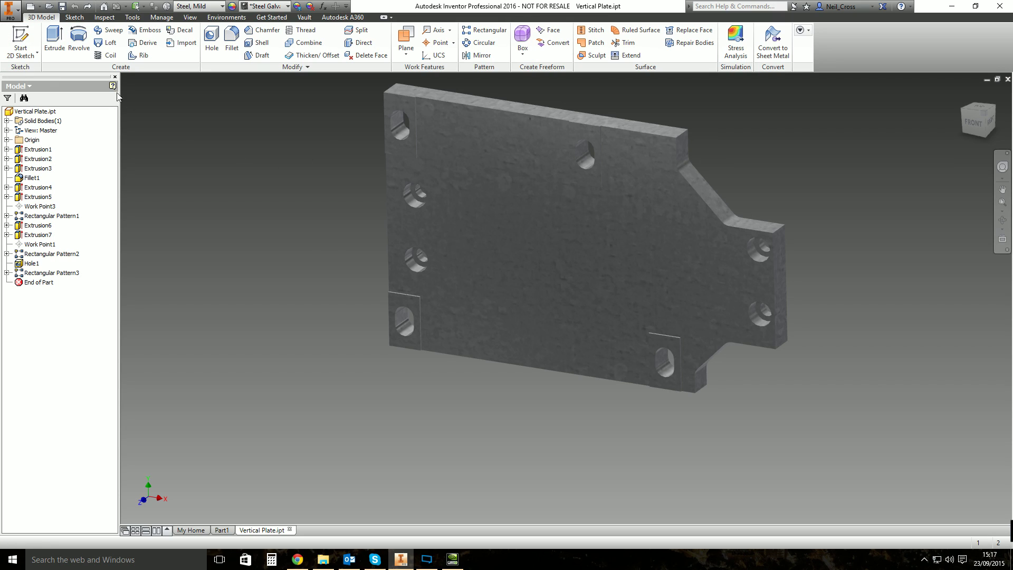
Create a 2D sketch directly on a new plane offset 50 mm from the plate's front face, and finish it empty.
left_click(26, 38)
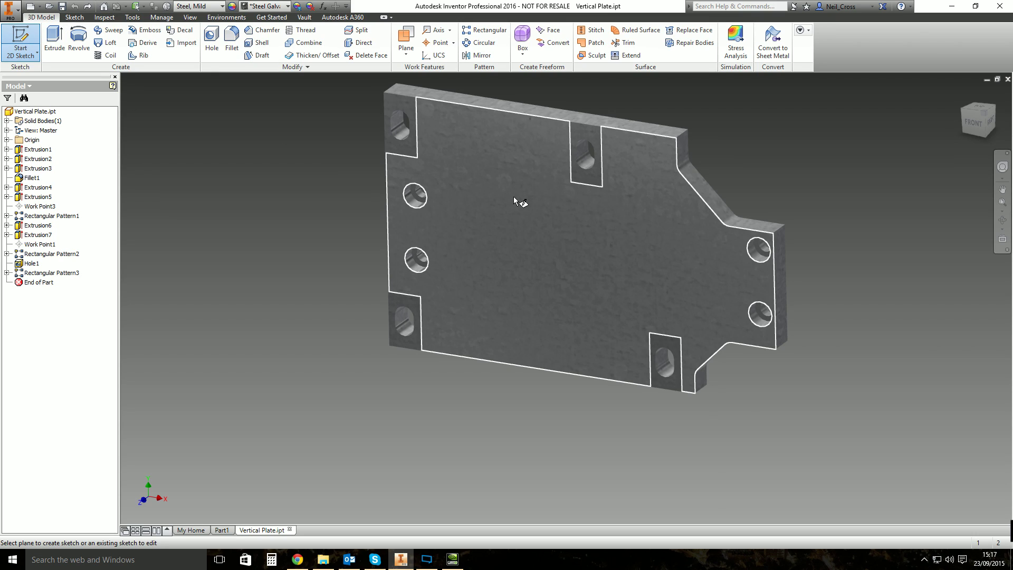
left_click_drag(514, 198, 467, 260)
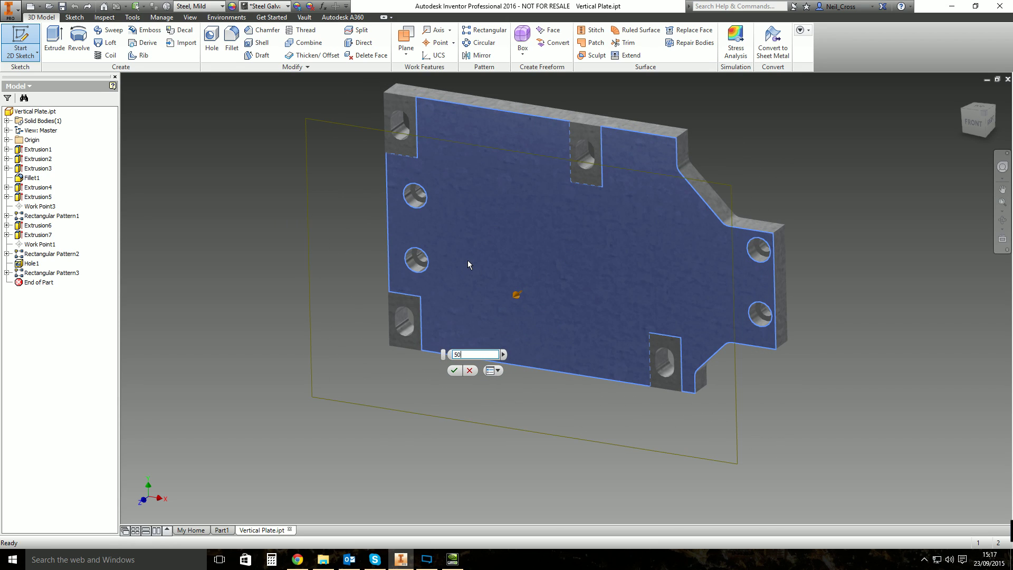
left_click(454, 371)
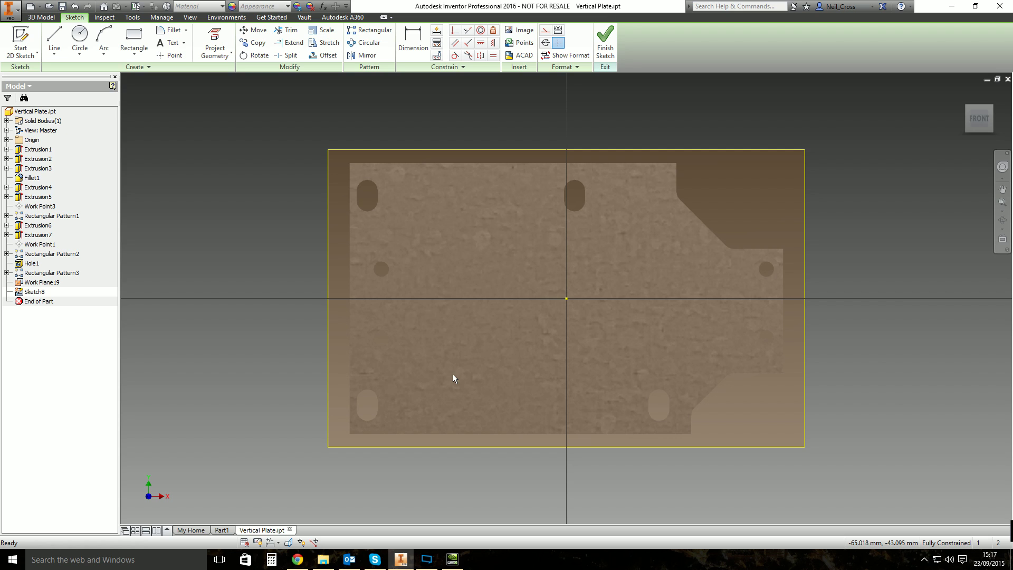
left_click(606, 40)
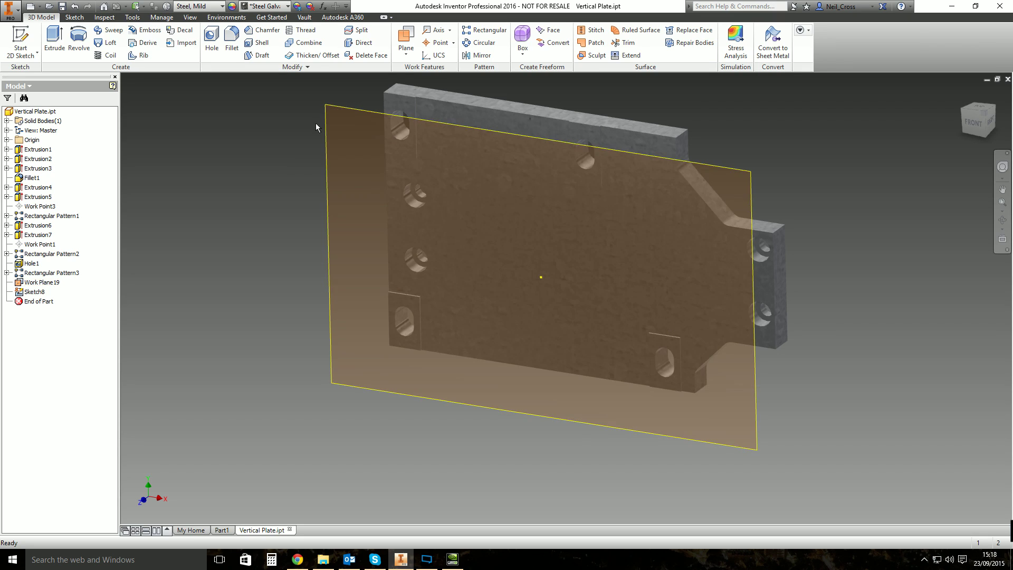
Delete the offset work plane together with its dependent sketch.
right_click(361, 344)
left_click(367, 268)
right_click(365, 261)
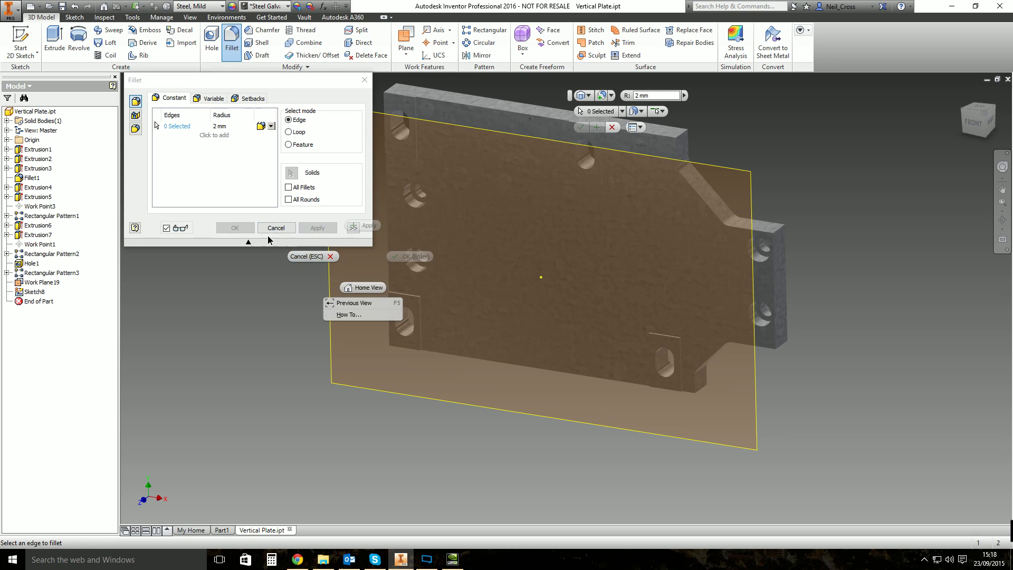
left_click(282, 229)
right_click(328, 243)
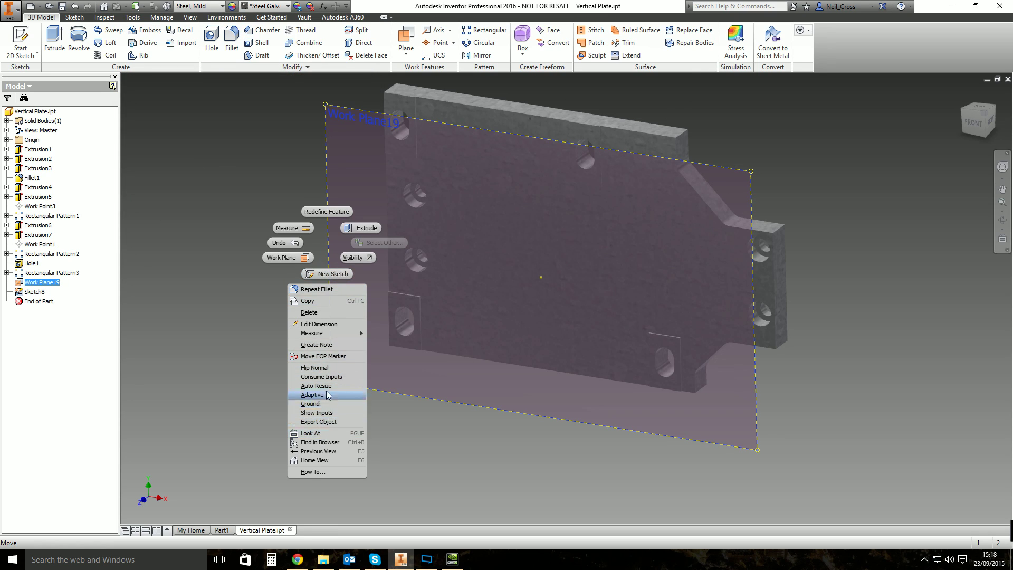
left_click(328, 311)
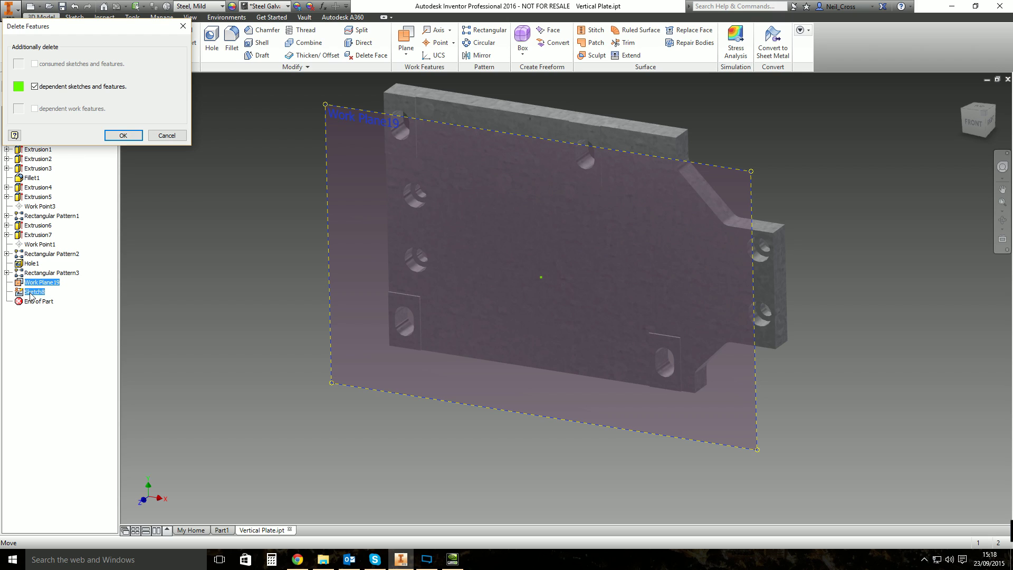
left_click(123, 136)
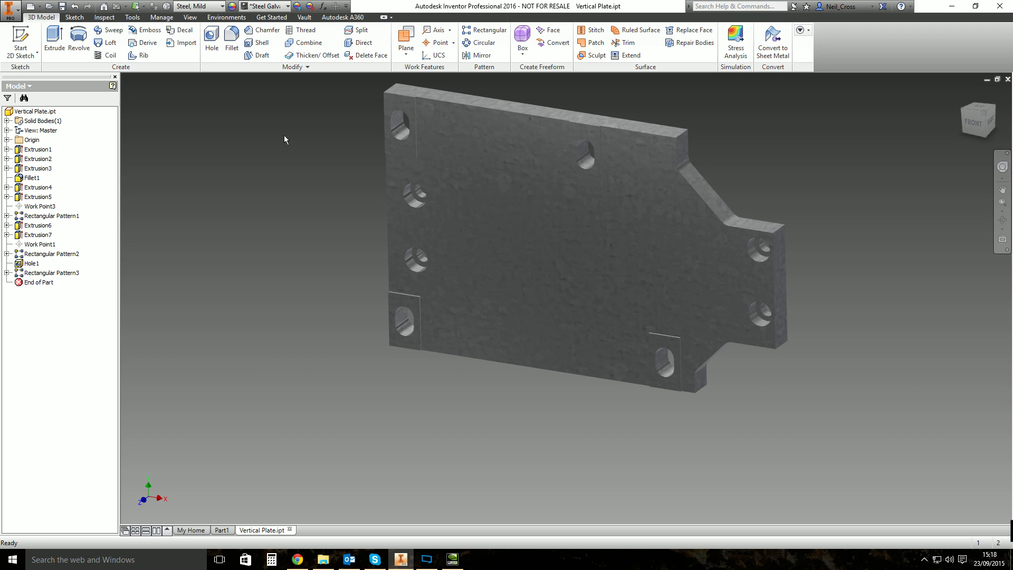
Create a work plane midway between the plate's top and bottom edge faces.
mouse_move(447, 171)
middle_mouse_down()
mouse_move(453, 203)
mouse_move(438, 178)
middle_mouse_up()
left_click(406, 39)
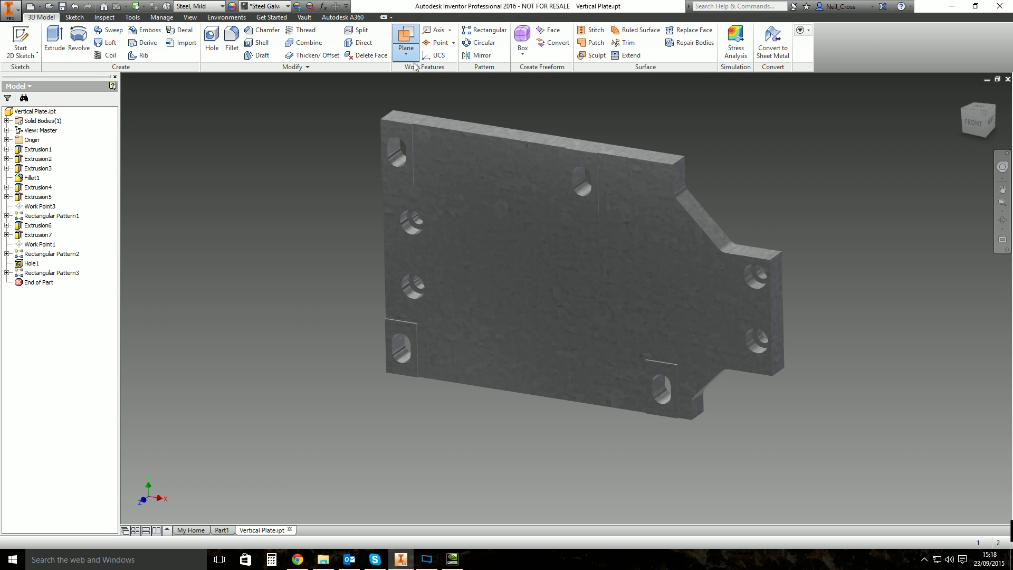
left_click(465, 124)
middle_click_drag(506, 194, 694, 402, "shift")
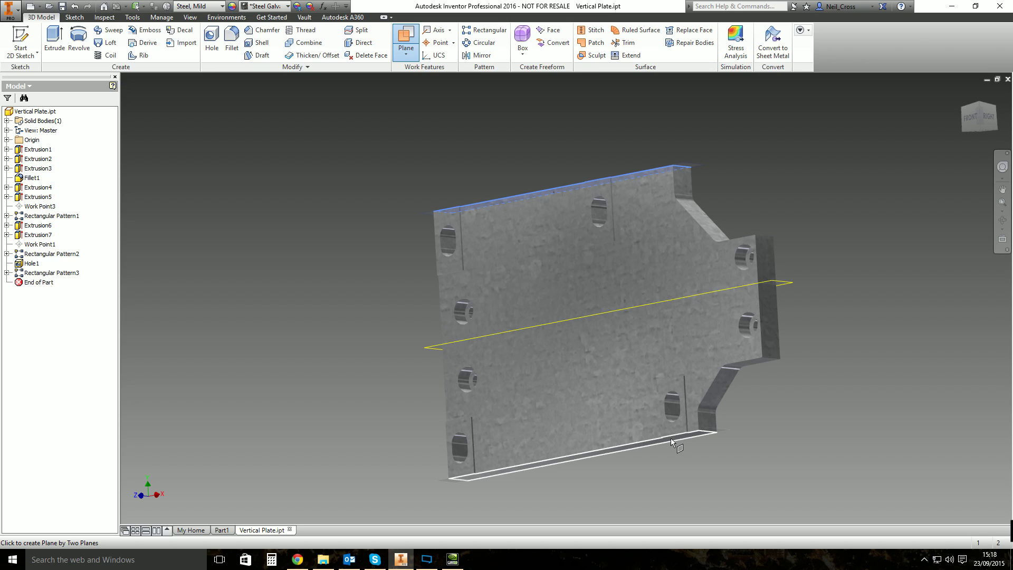
left_click(670, 438)
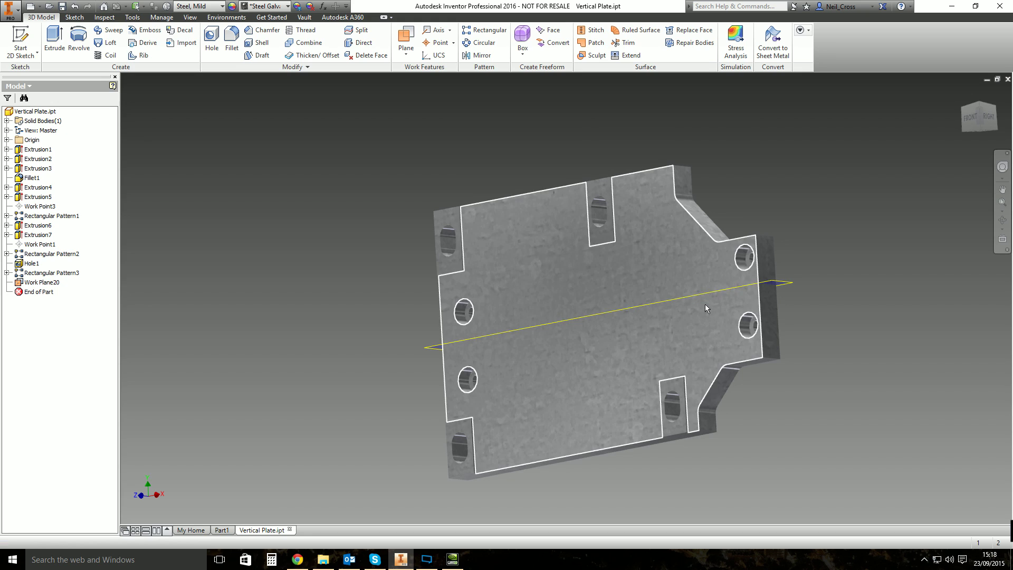
middle_click_drag(673, 290, 698, 381, "shift")
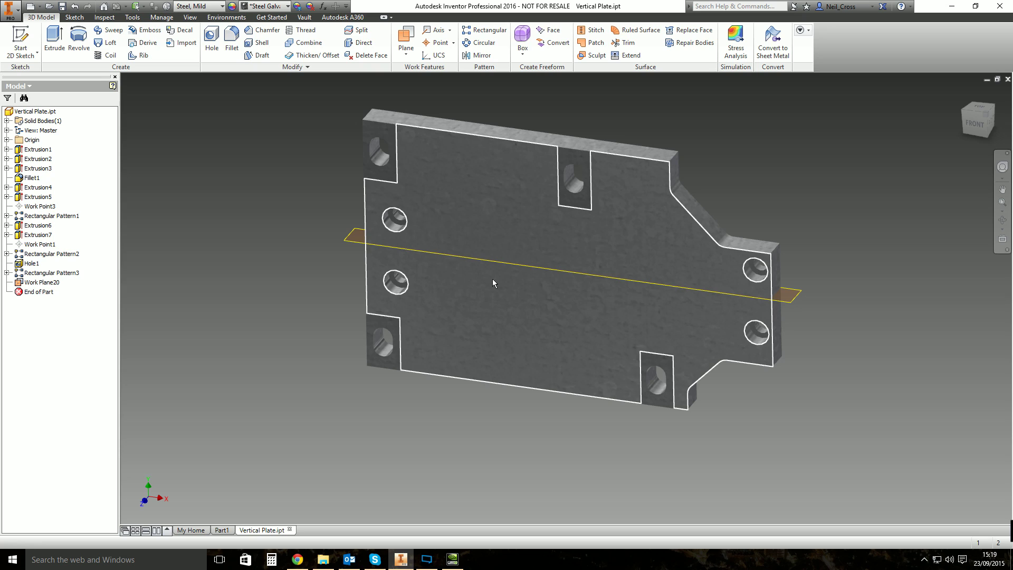
left_click(354, 239)
key("Escape")
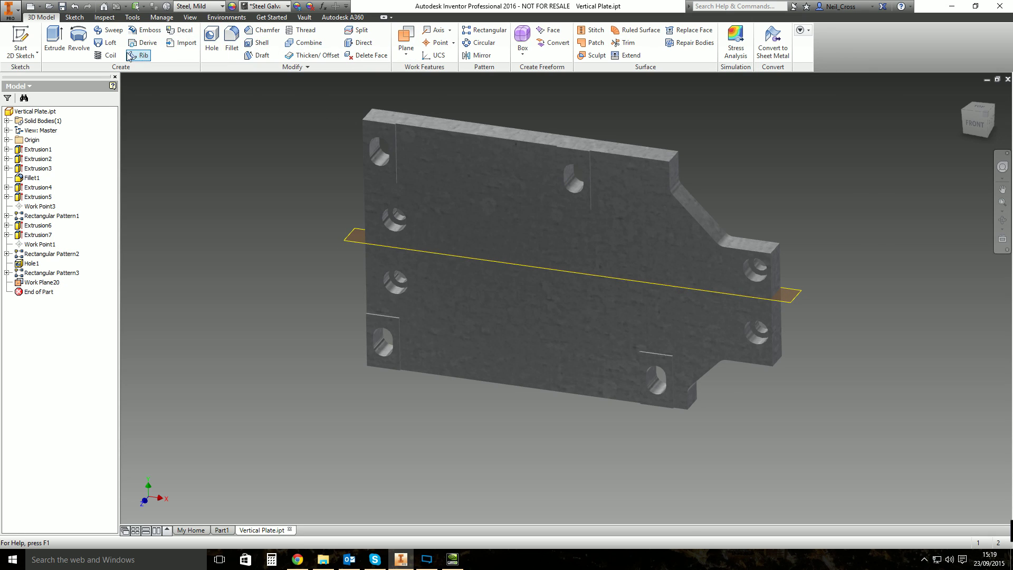
Try to mirror Extrusion4, Extrusion5 and Rectangular Pattern1 about the mid-plane, and undo the mid-plane.
left_click(474, 56)
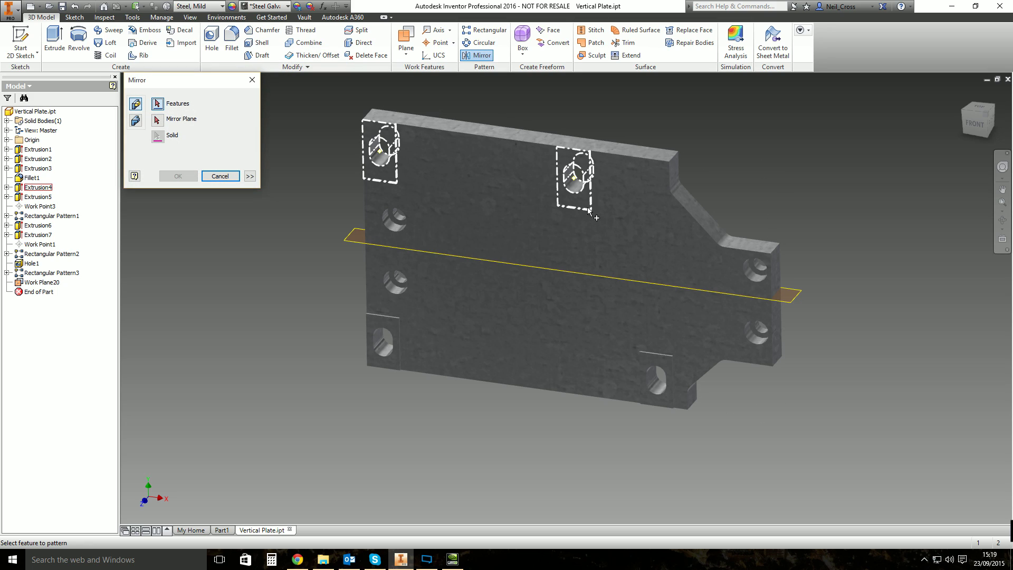
left_click(157, 120)
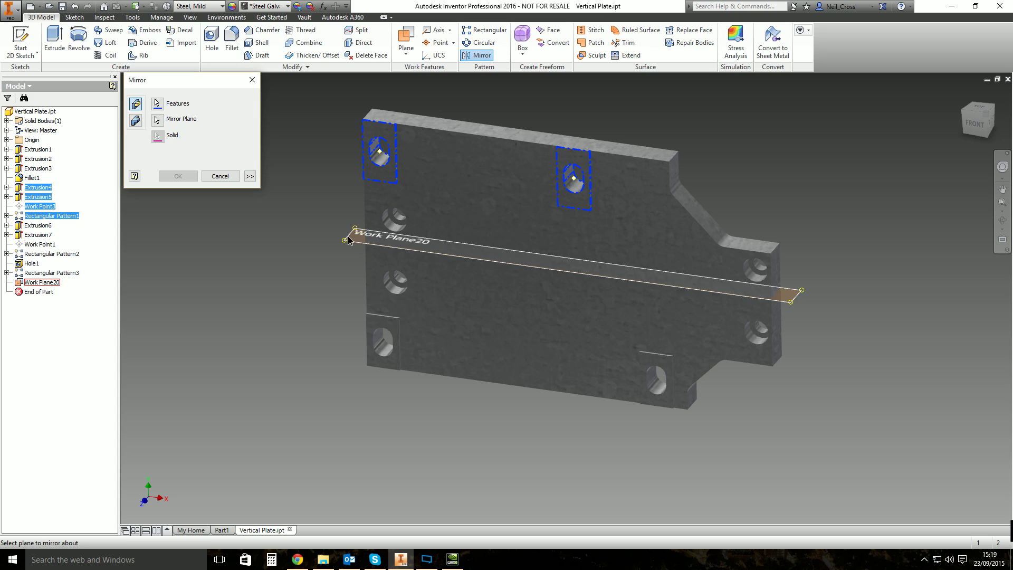
left_click(329, 242)
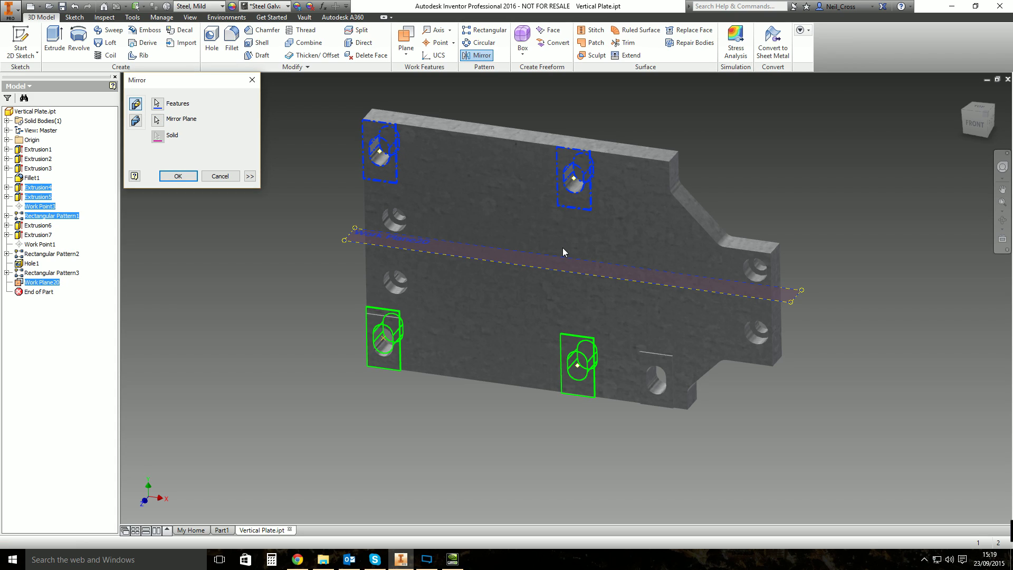
key("Return")
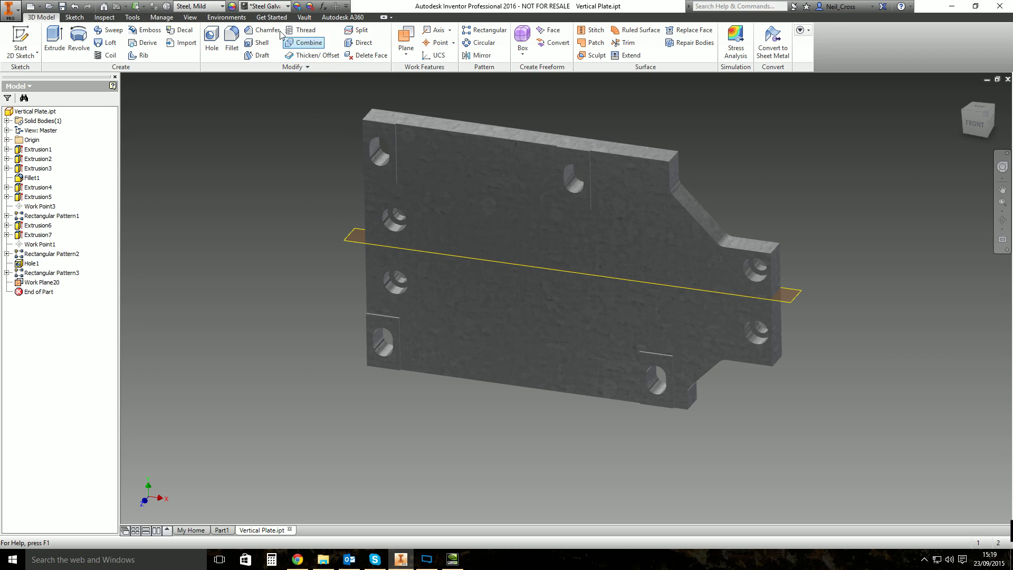
left_click(75, 6)
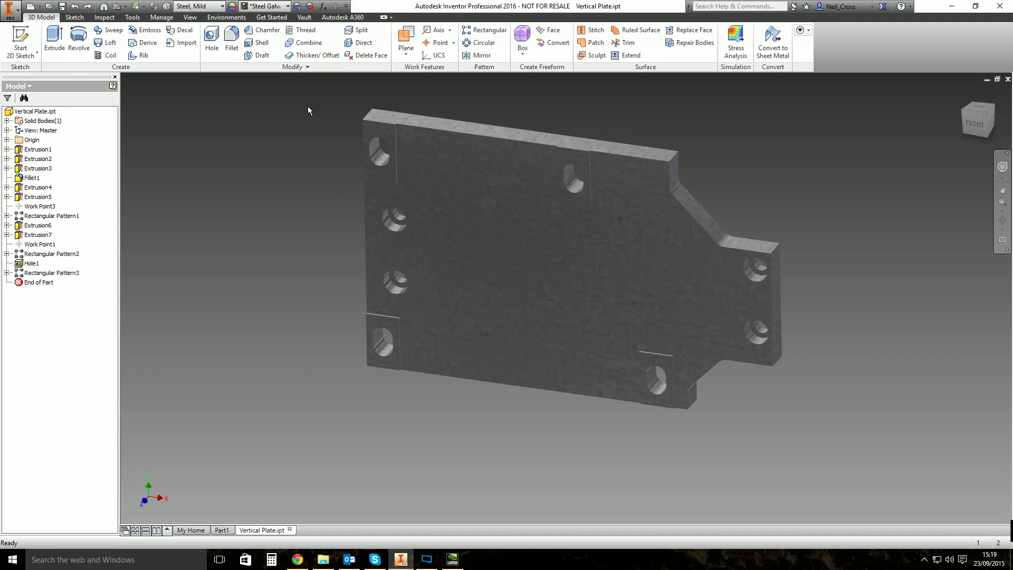
Start a work plane through the plate's top rear edge and set its angle to the top face to 45 degrees.
middle_click_drag(521, 96, 559, 236, "shift")
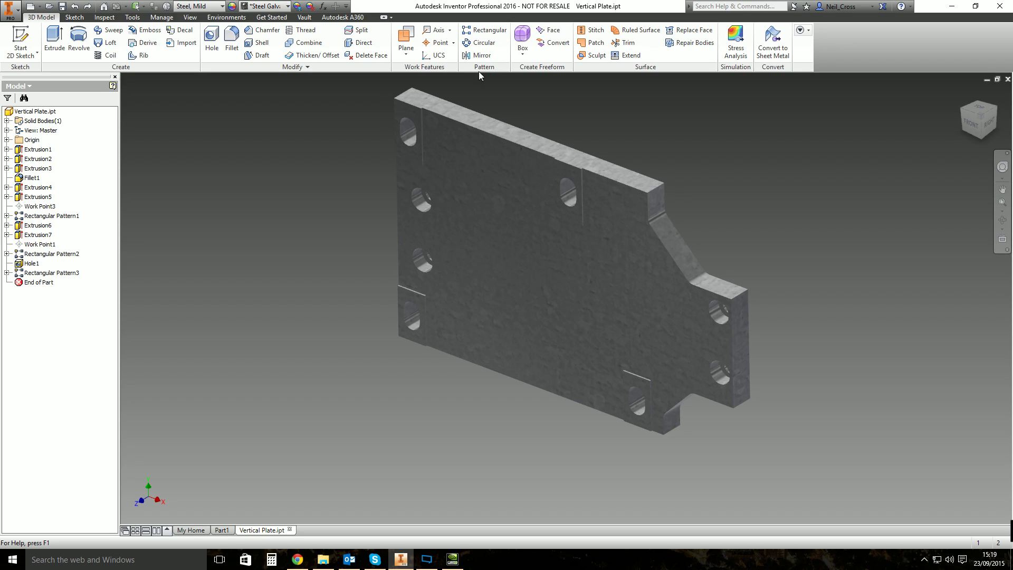
left_click(411, 36)
middle_click_drag(607, 147, 569, 239)
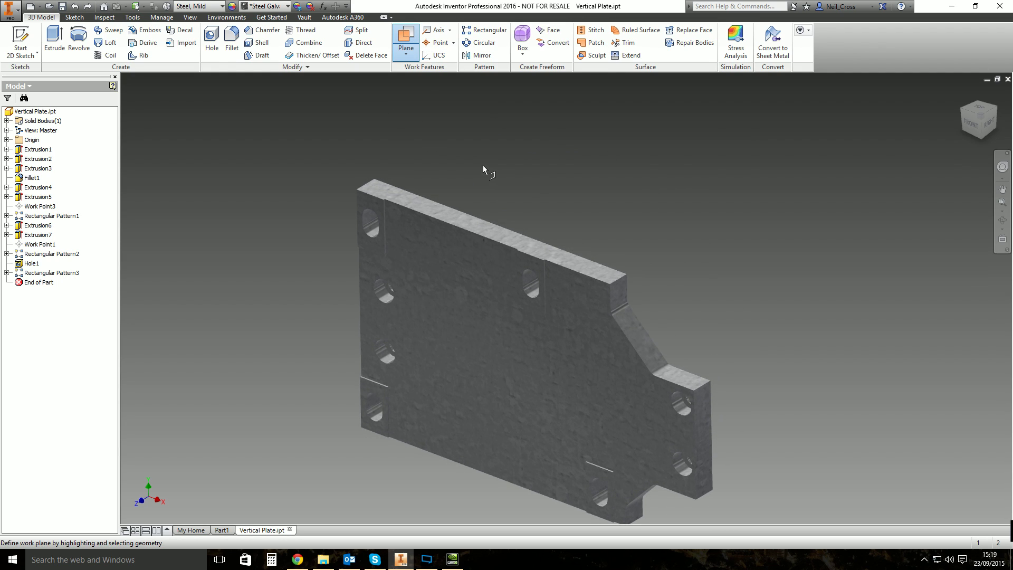
left_click(471, 214)
left_click(392, 181)
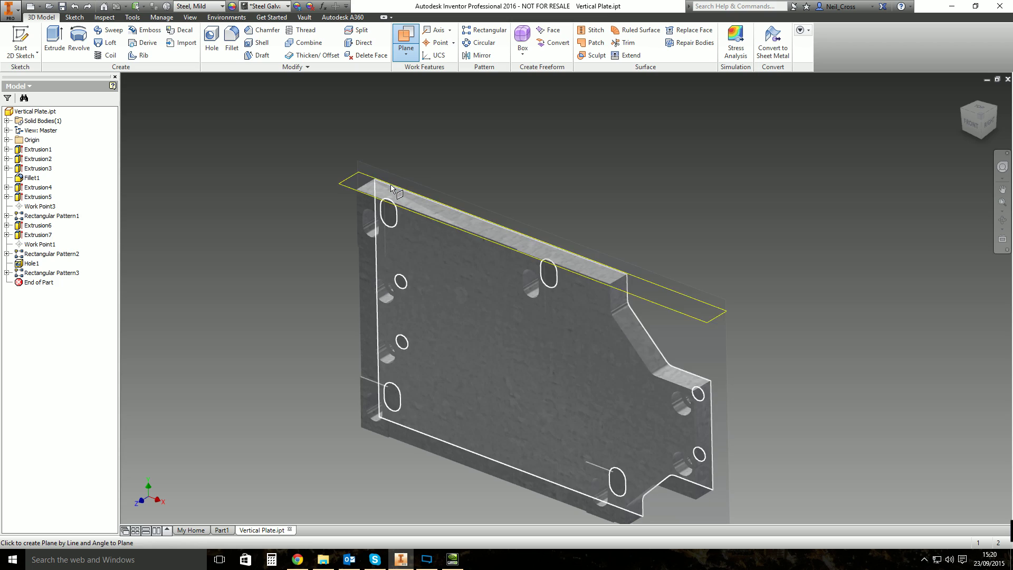
left_click(391, 185)
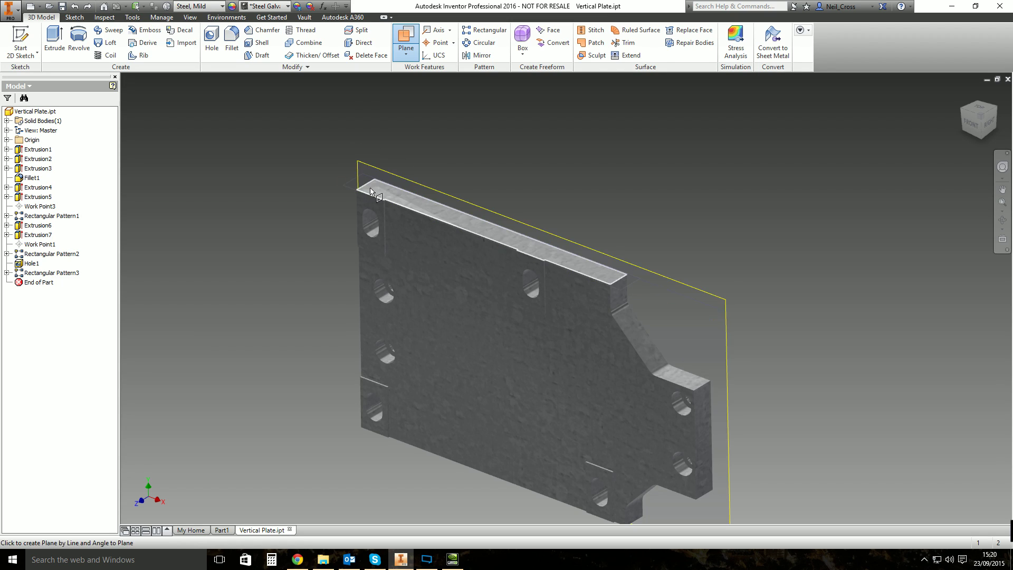
left_click(375, 193)
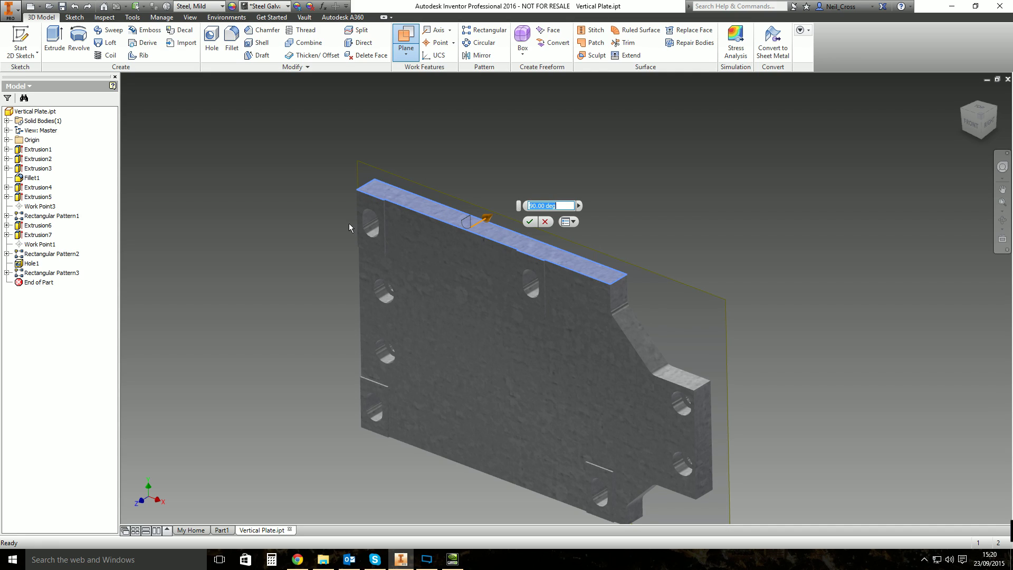
type("45")
left_click(987, 119)
scroll(606, 223, "up", 5)
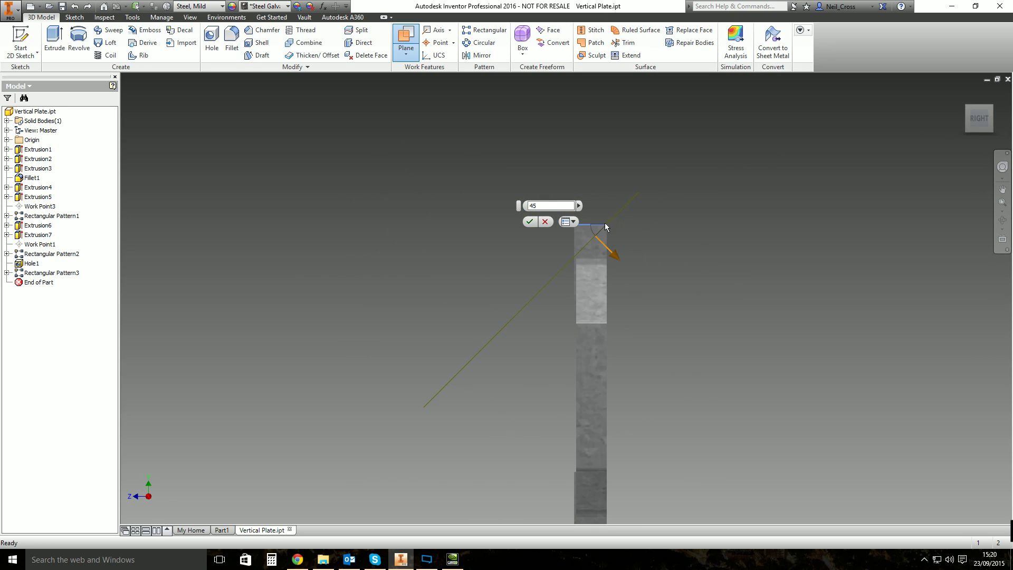
middle_click_drag(575, 242, 517, 302)
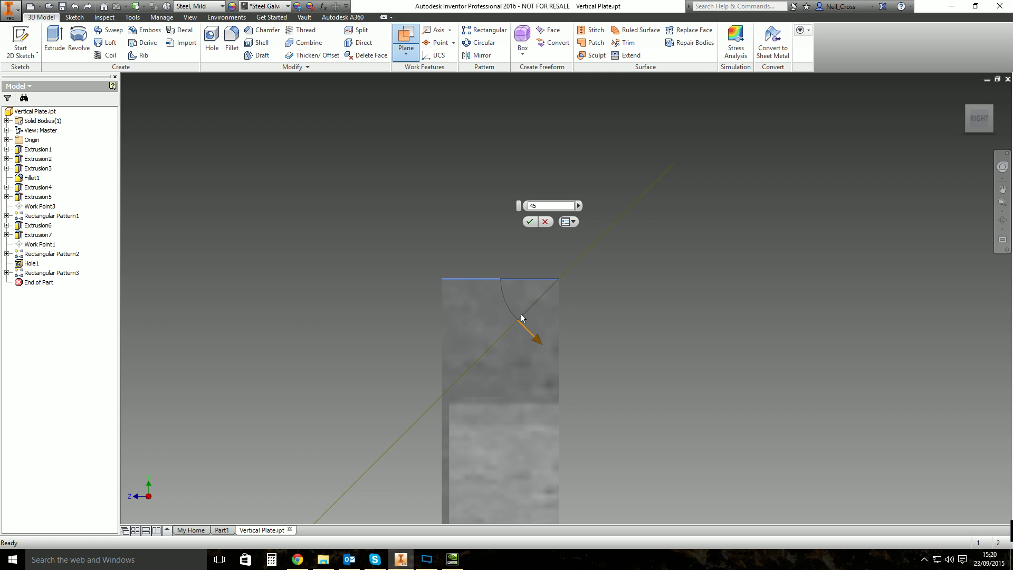
Reverse the work plane's tilt with an angle of -45 degrees and create the plane.
double_click(532, 205)
type("35")
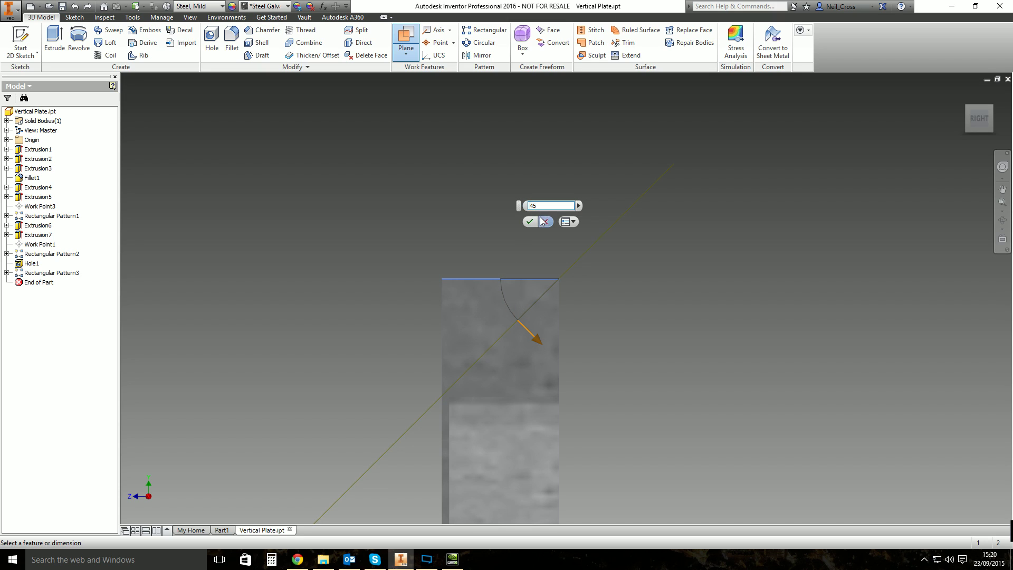
left_click_drag(536, 336, 629, 278)
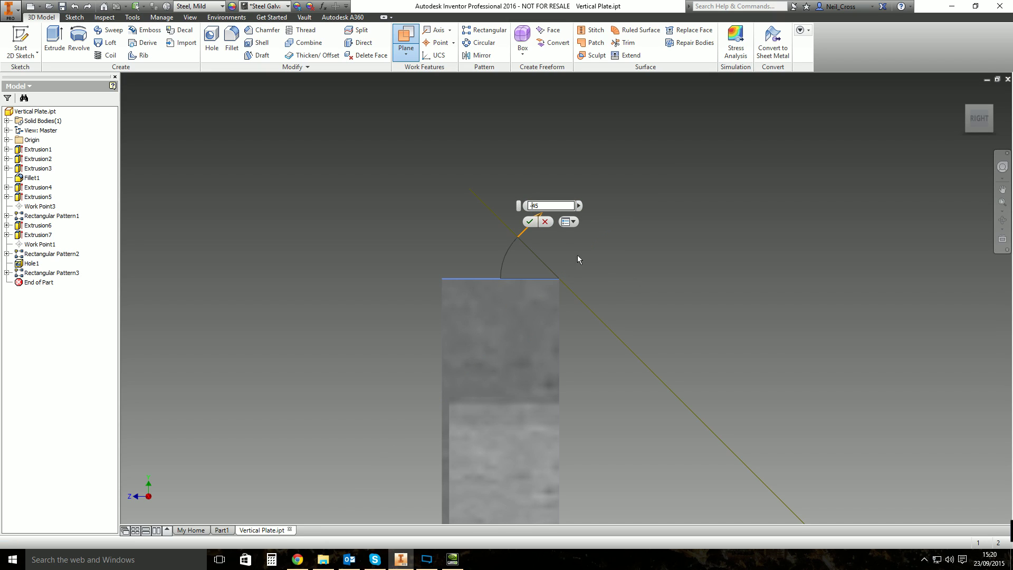
left_click(529, 221)
middle_click_drag(604, 332, 538, 369, "shift")
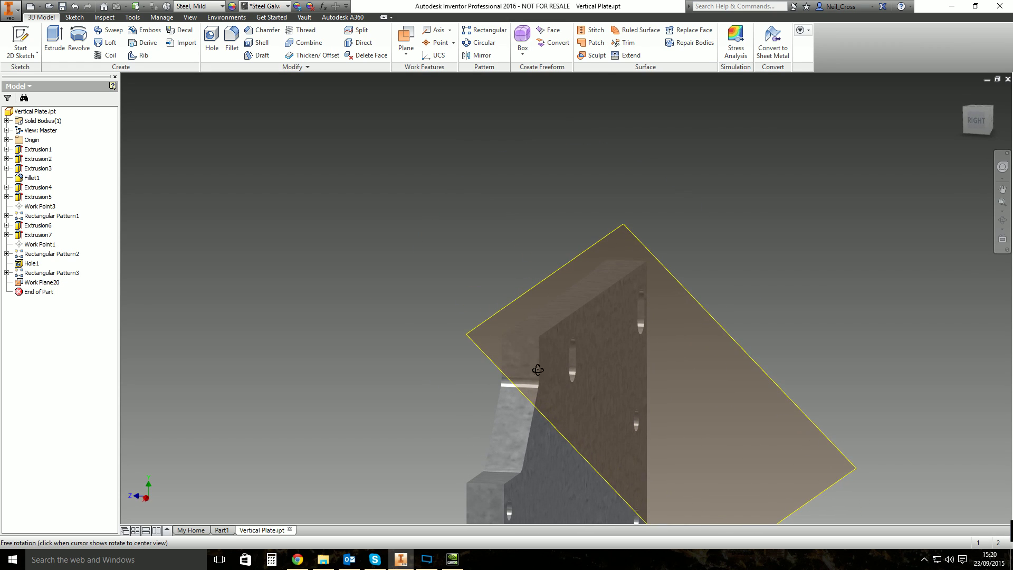
middle_click_drag(523, 221, 380, 165)
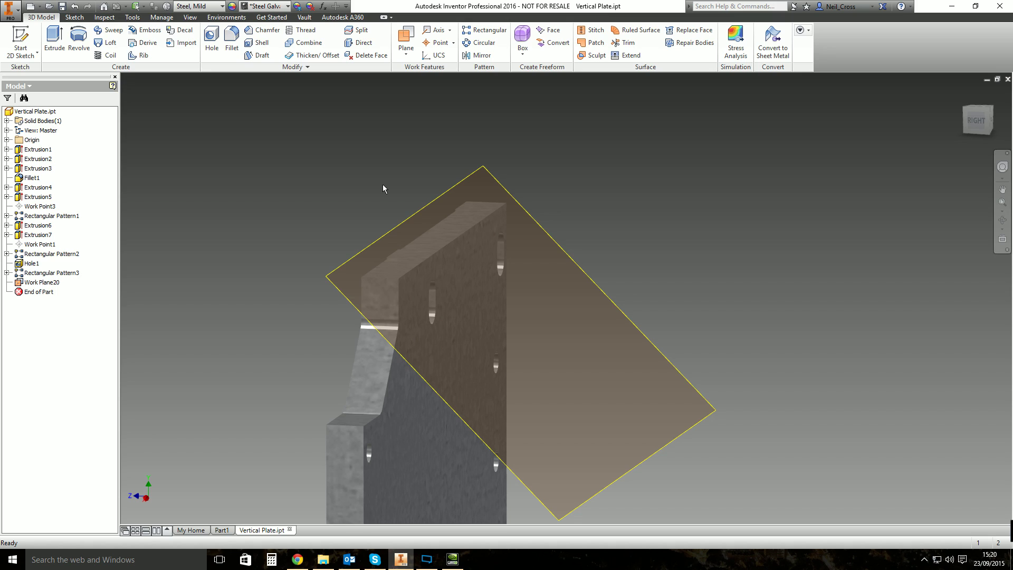
Create a second work plane offset 50 mm from the angled work plane.
left_click(404, 46)
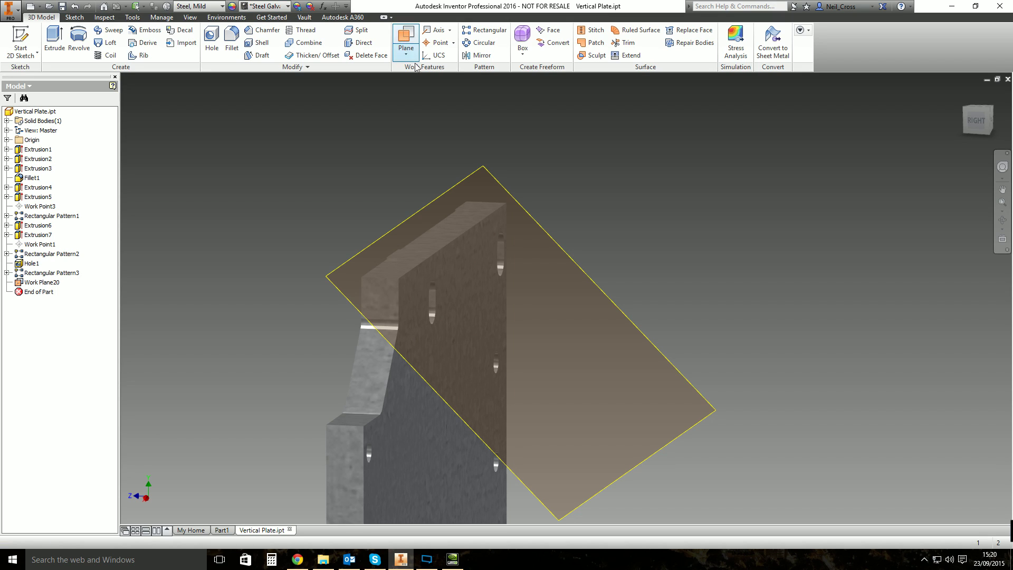
left_click(488, 168)
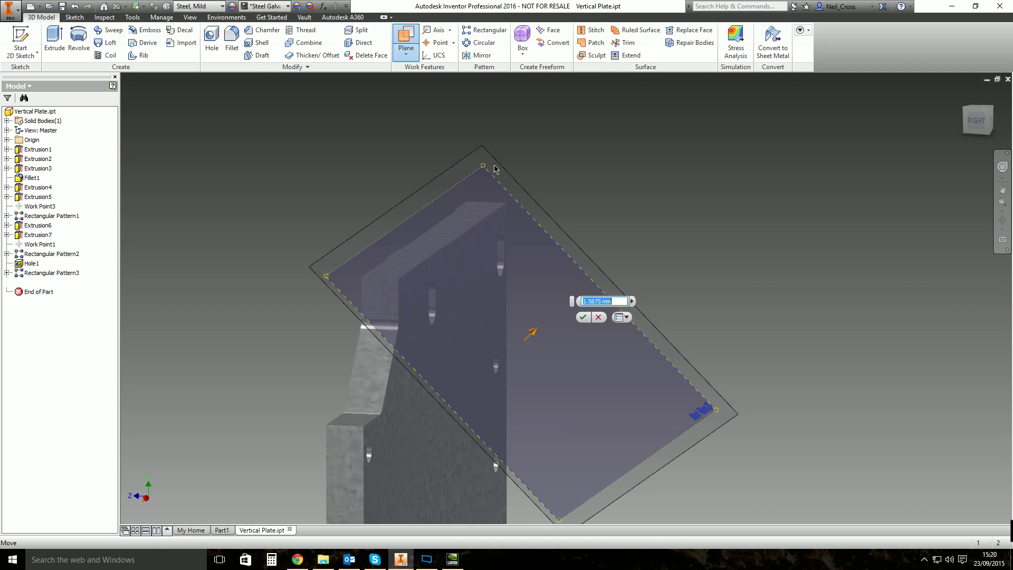
left_click_drag(530, 143, 540, 139)
type("50")
key("Return")
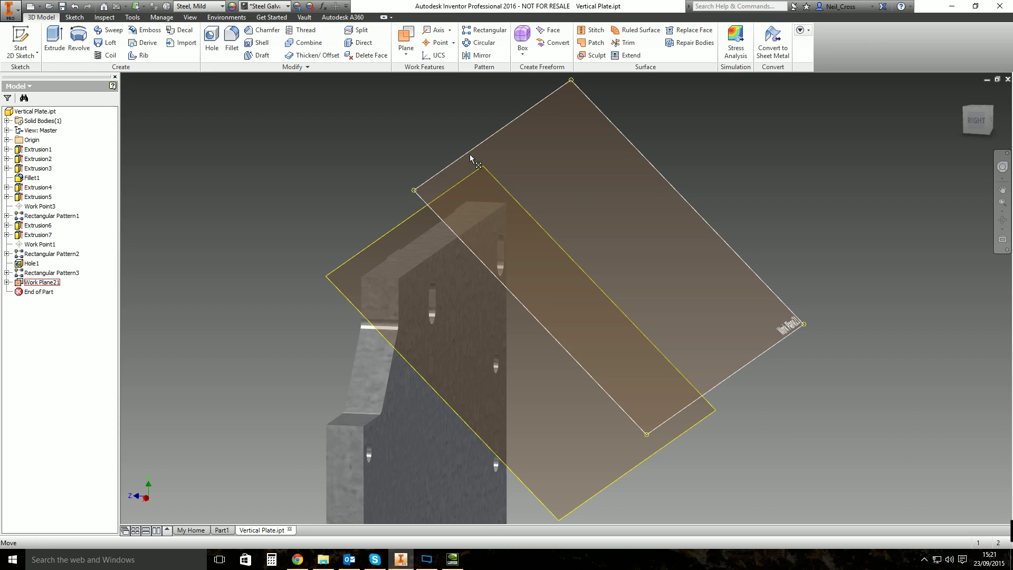
left_click(524, 117)
middle_click_drag(480, 334, 520, 265, "shift")
key("Escape")
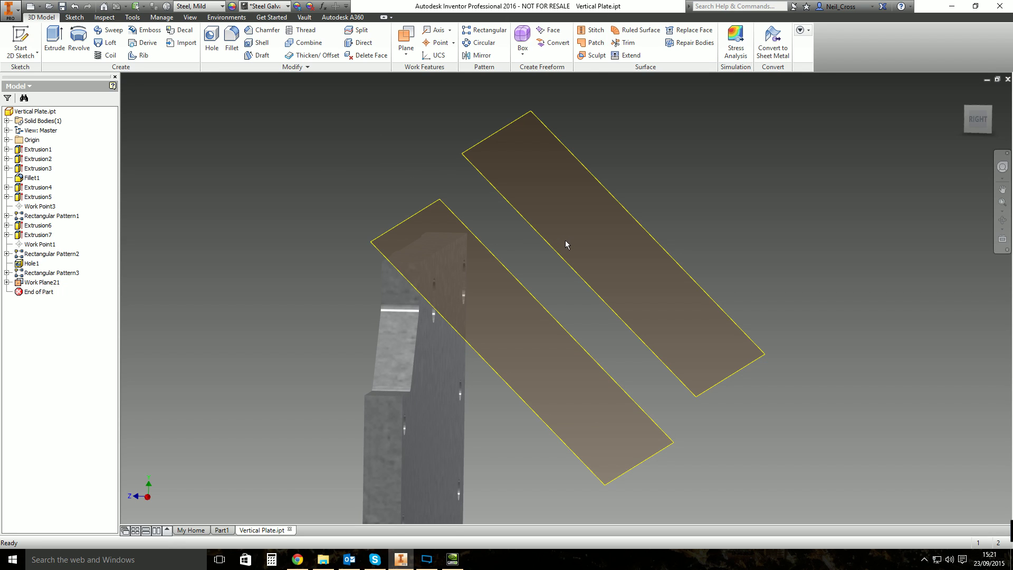
Sketch a three-point arc across the middle of the plate's front face and finish the sketch.
key("F4")
left_click_drag(522, 297, 557, 198)
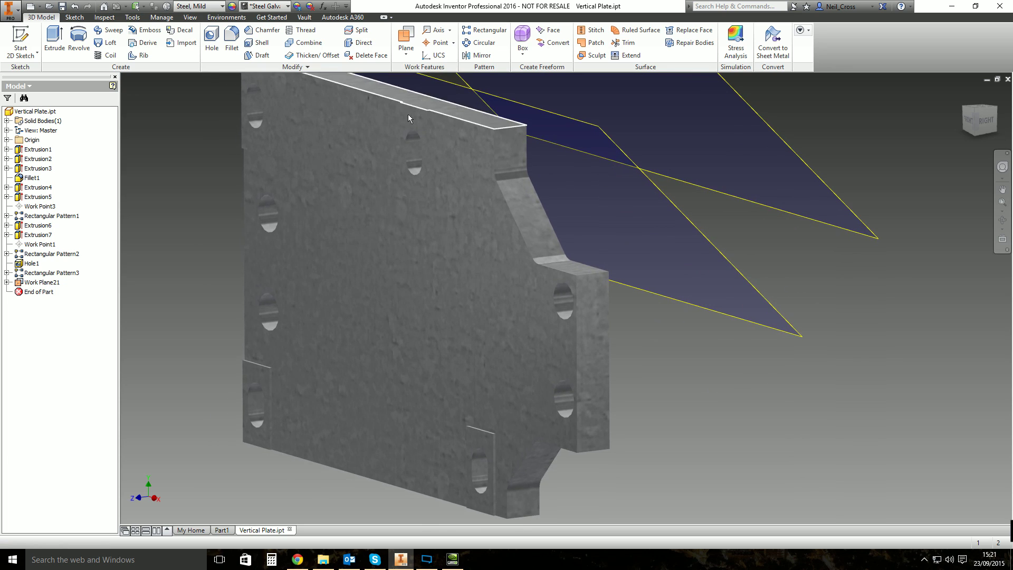
left_click(21, 42)
left_click(375, 256)
left_click(336, 438)
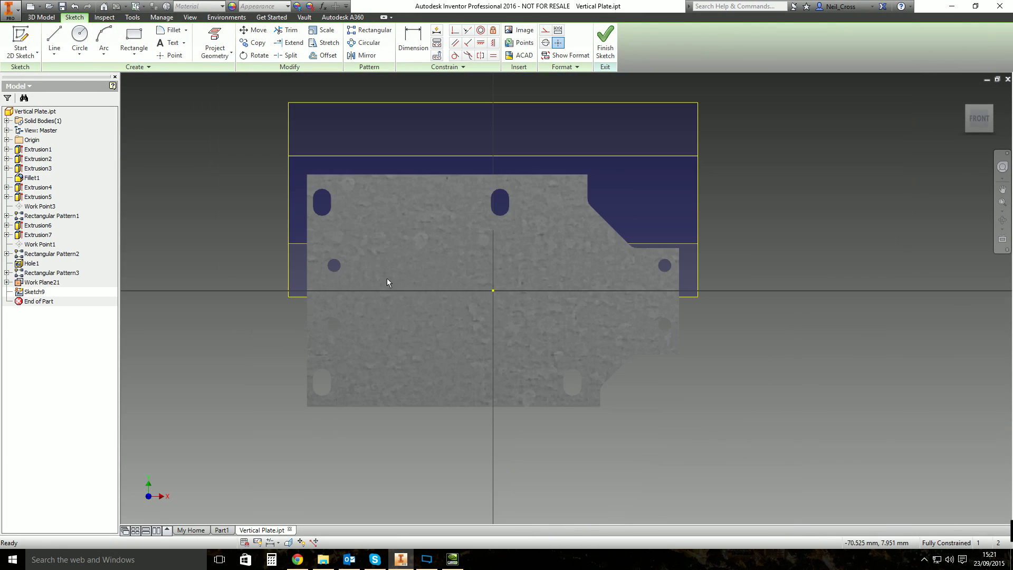
middle_click_drag(577, 275, 483, 328, "shift")
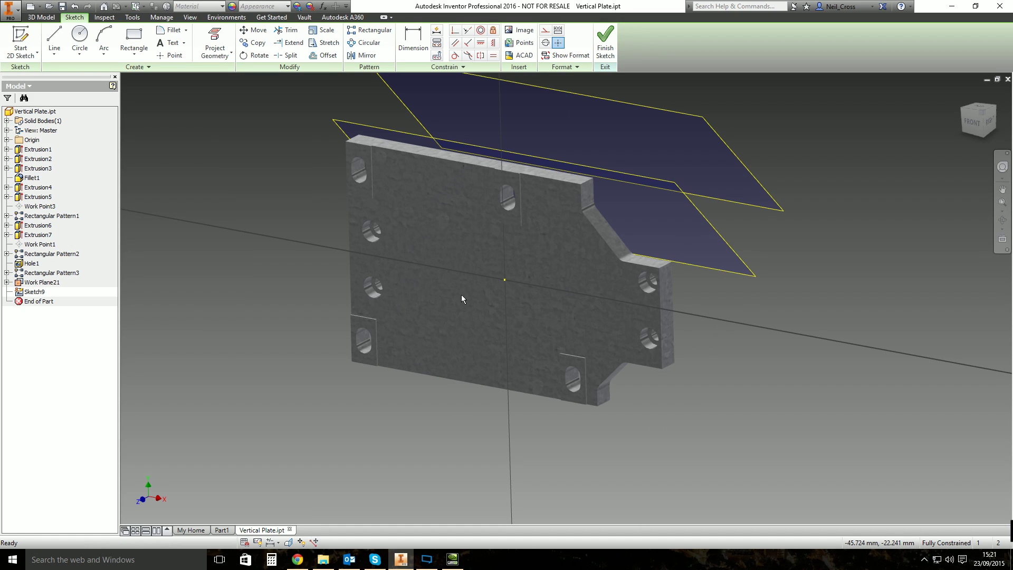
key("a")
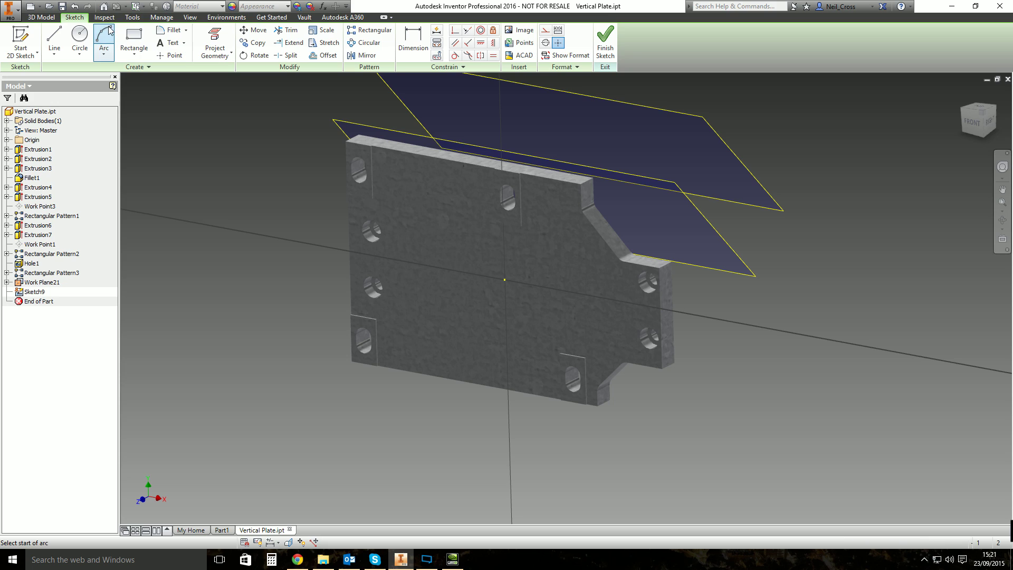
left_click(432, 227)
left_click(550, 308)
left_click(493, 329)
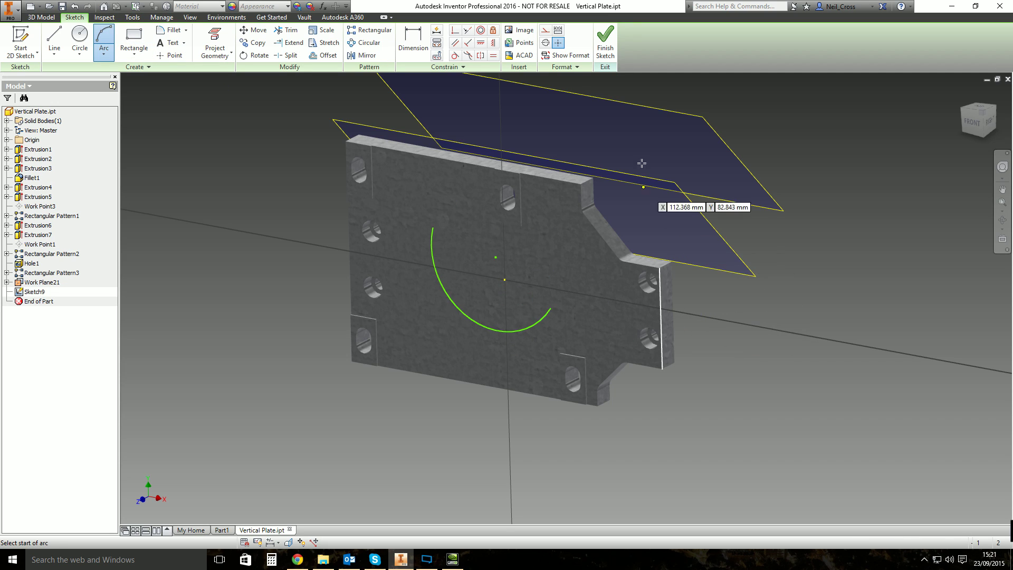
left_click(605, 43)
Create a work plane perpendicular to the sketched arc at its lower end point.
middle_click_drag(563, 406, 537, 340, "shift")
left_click(406, 36)
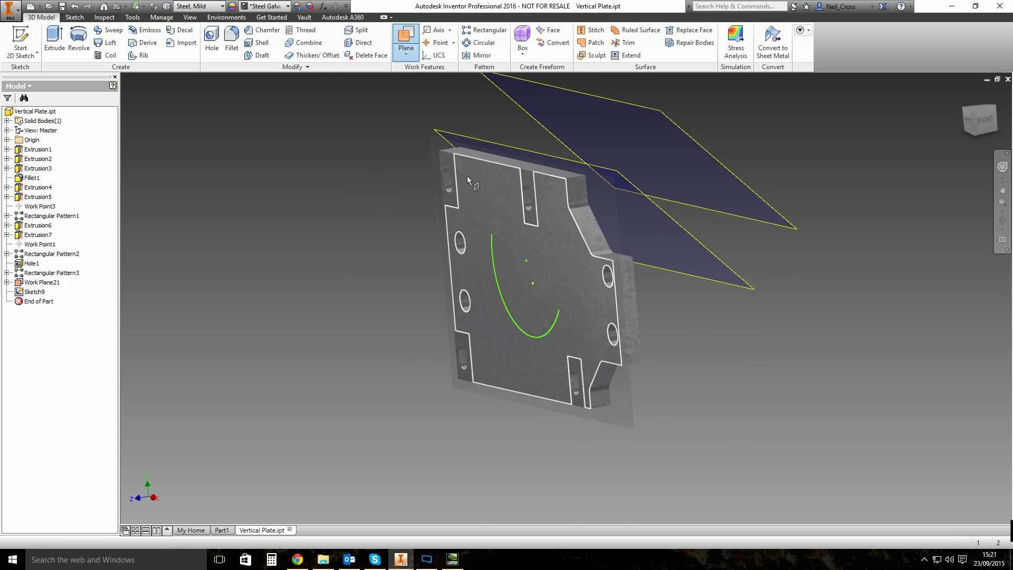
scroll(406, 303, "up", 4)
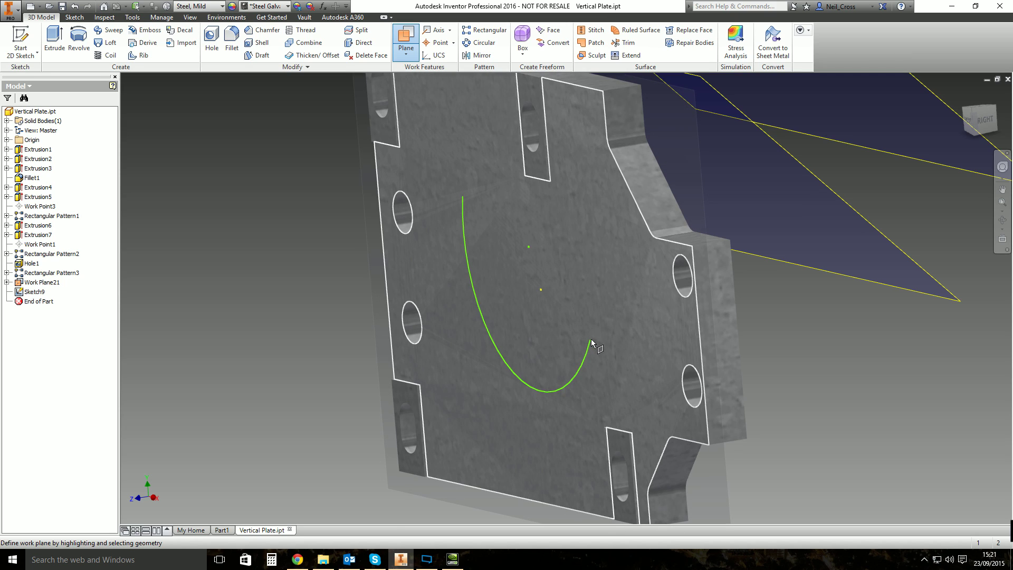
scroll(591, 341, "up", 3)
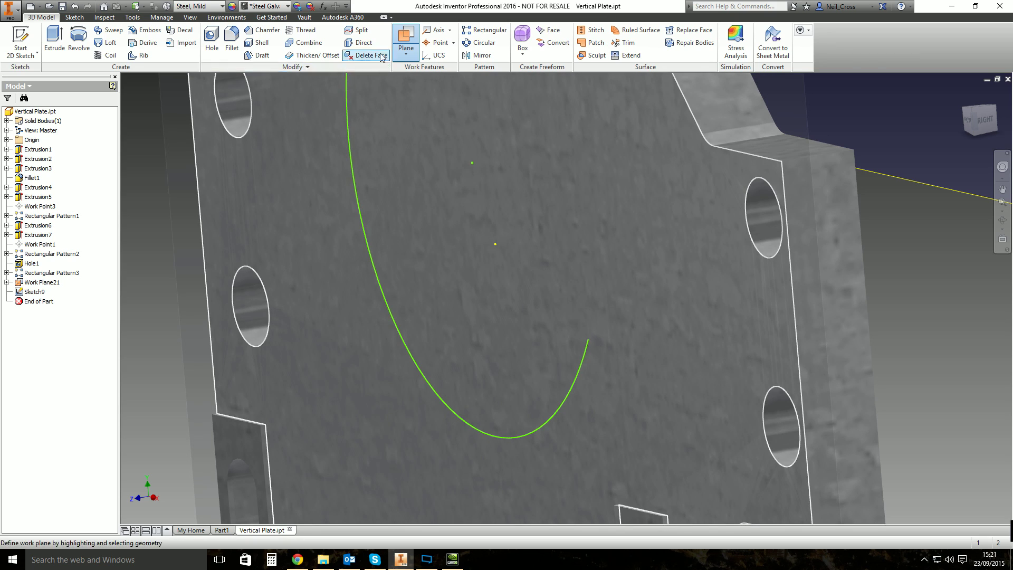
left_click(588, 338)
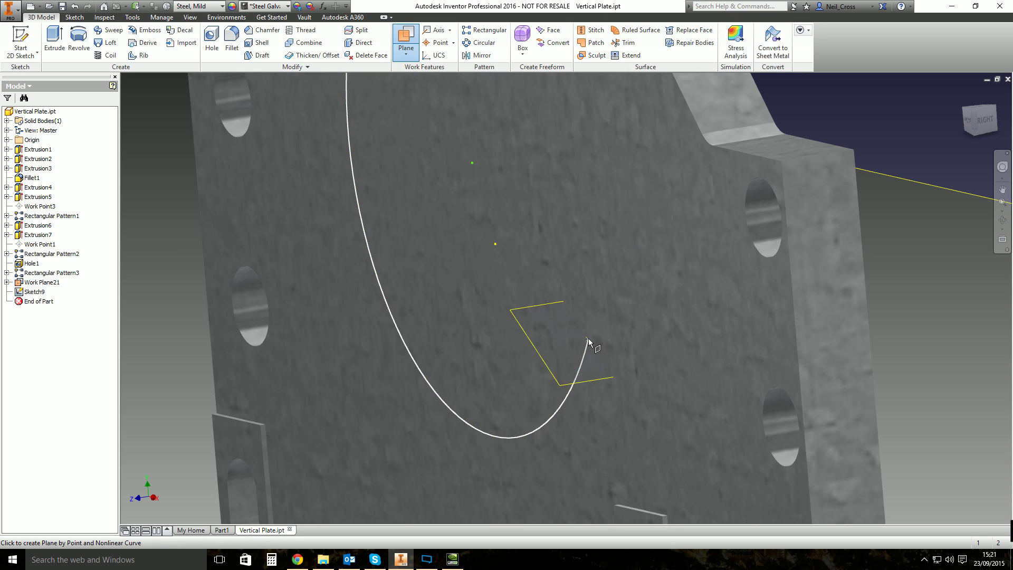
left_click(579, 376)
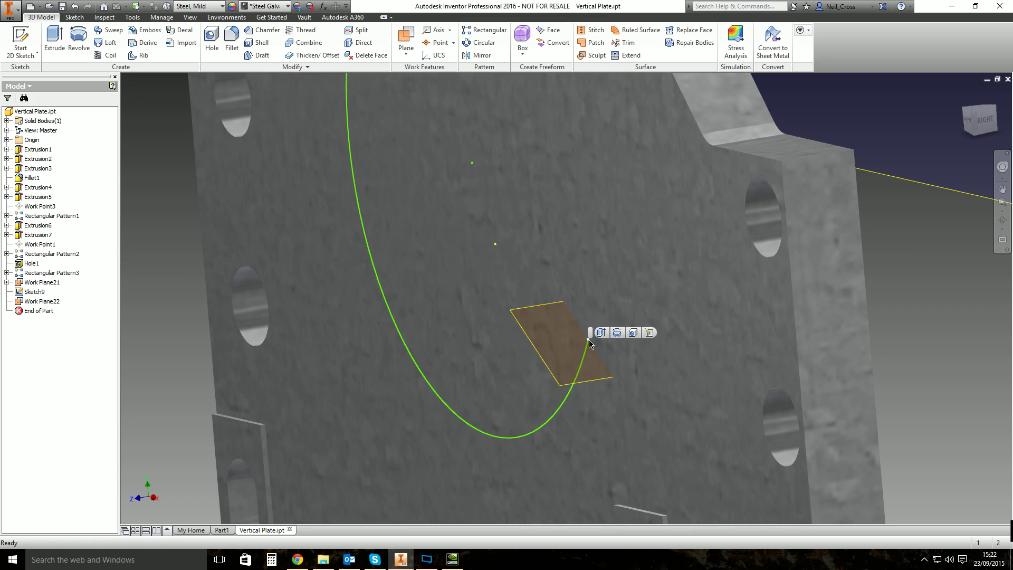
Move the arc's lower end point closer to the sketch origin and update the part so the work plane follows.
left_click_drag(589, 340, 522, 264)
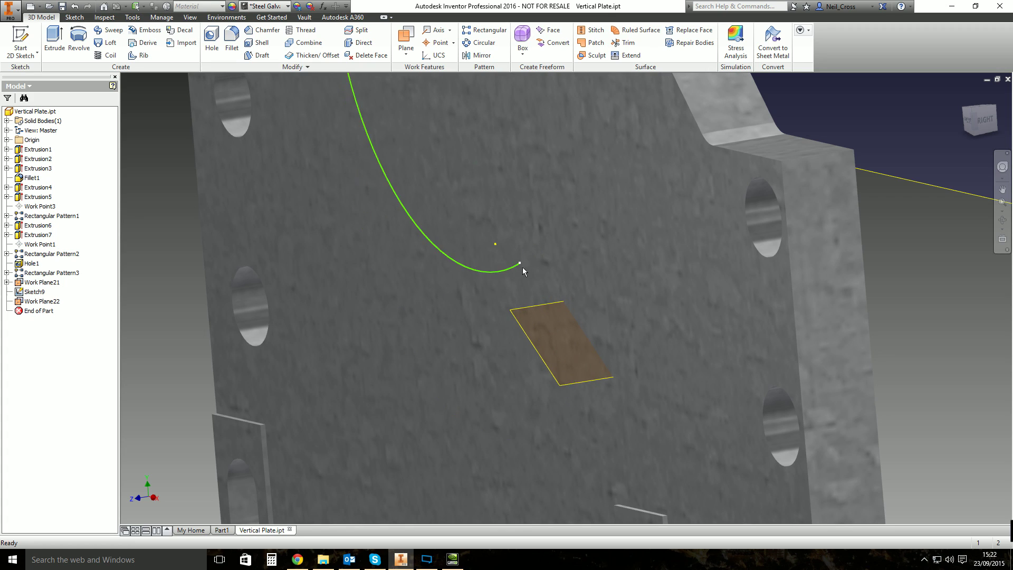
left_click(116, 6)
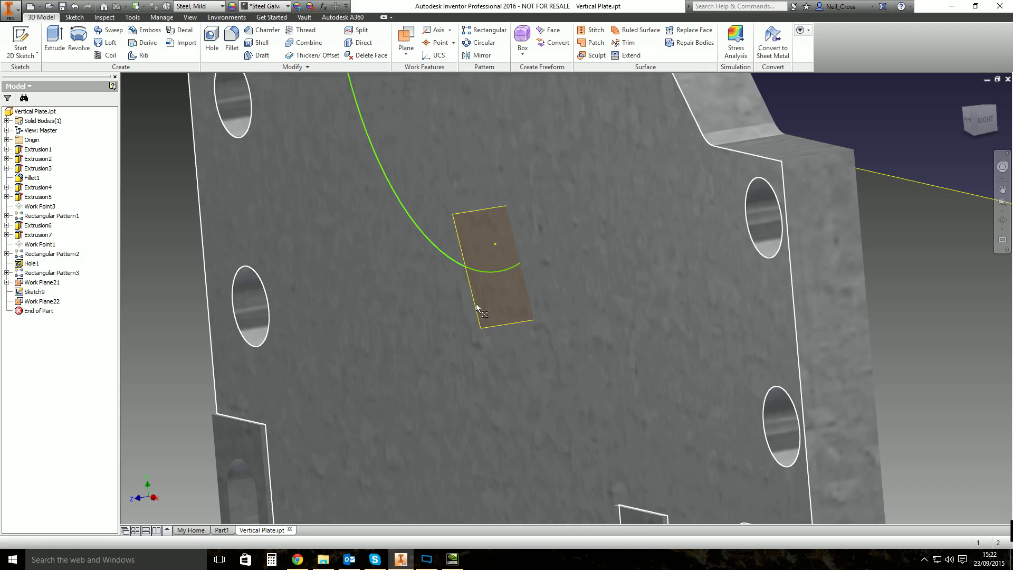
Start a 2D sketch on the work plane at the arc's end and project the arc's end point into it.
middle_click_drag(479, 305, 574, 324, "shift")
key("s")
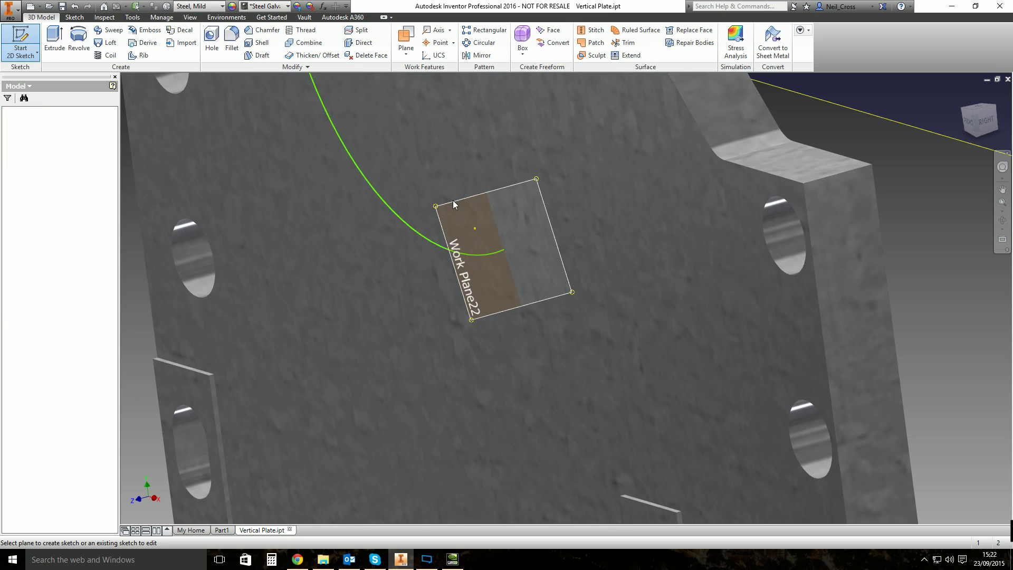
left_click(453, 202)
key("F7")
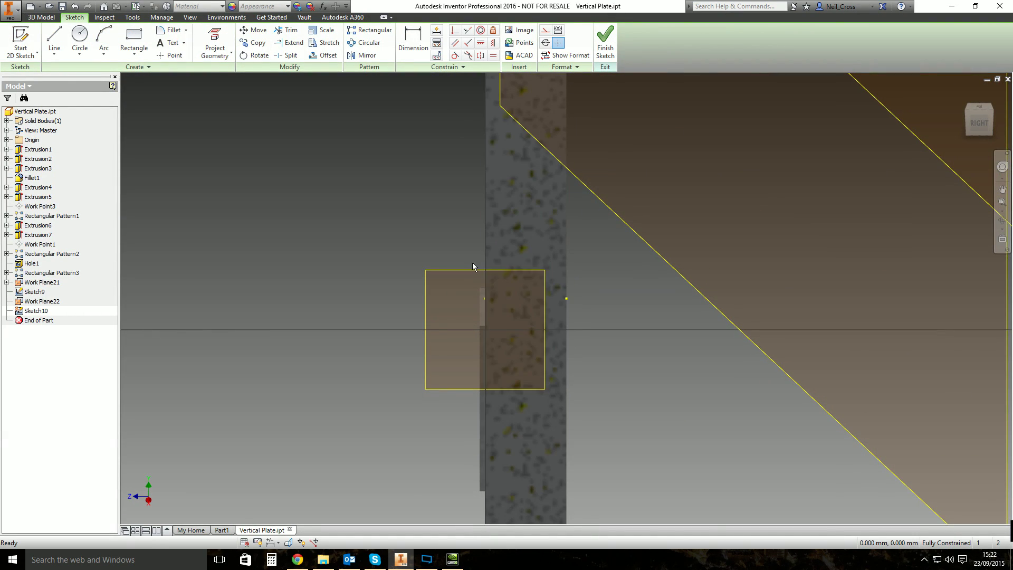
scroll(479, 327, "down", 3)
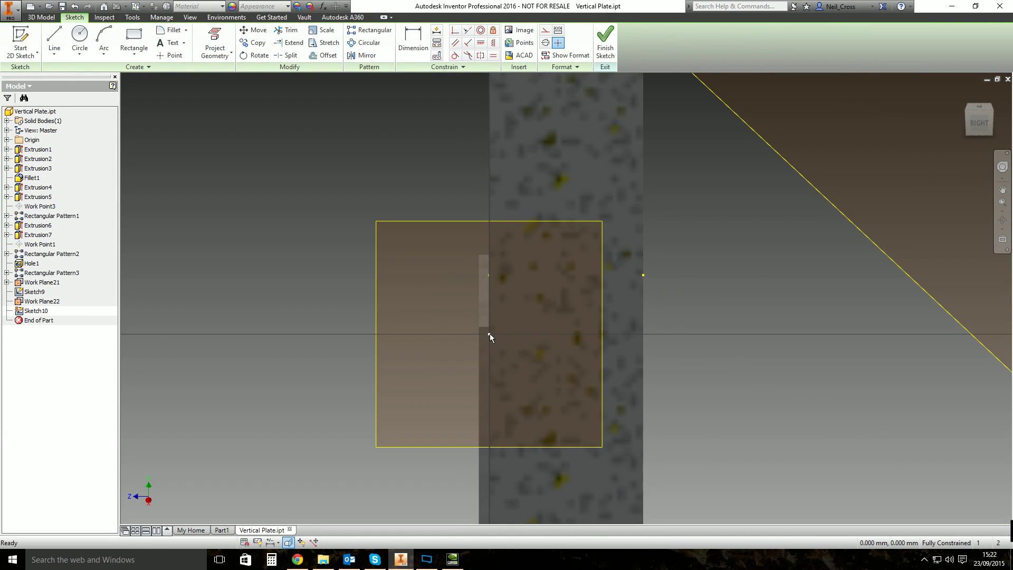
key("p")
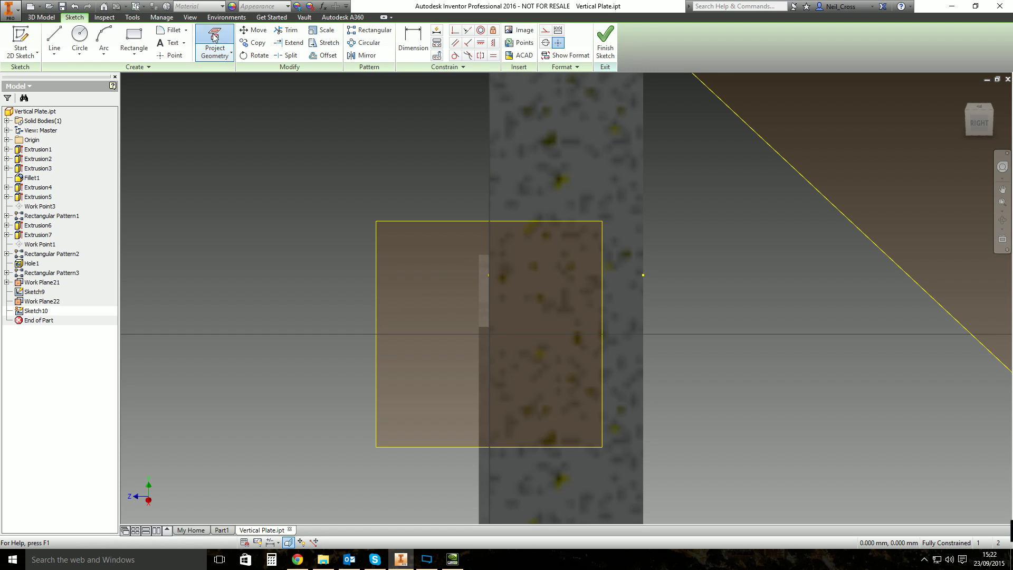
left_click(489, 334)
Draw a small circle centred on the projected end point and finish the sketch.
left_click(79, 38)
left_click(488, 334)
left_click(496, 334)
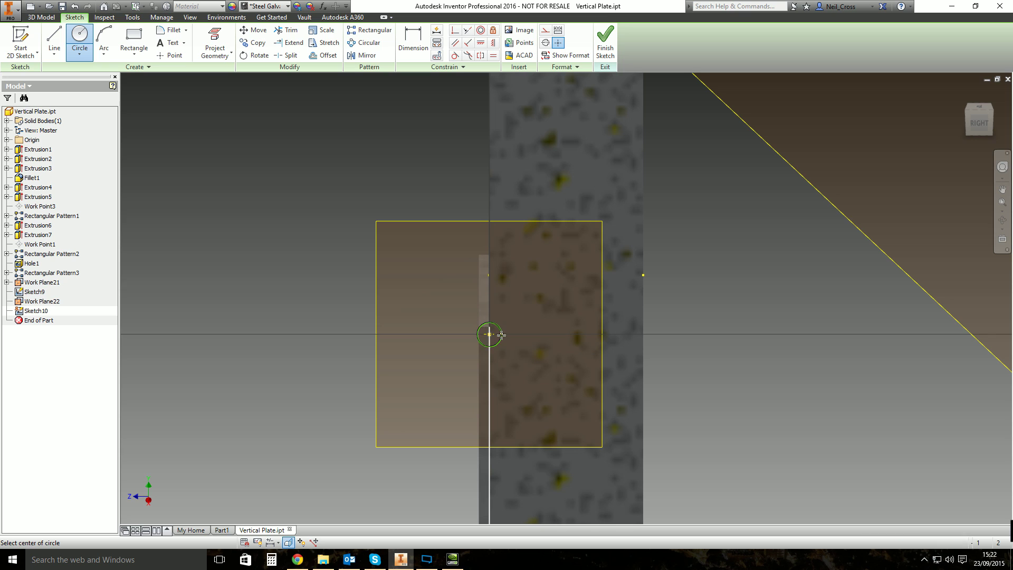
left_click(605, 46)
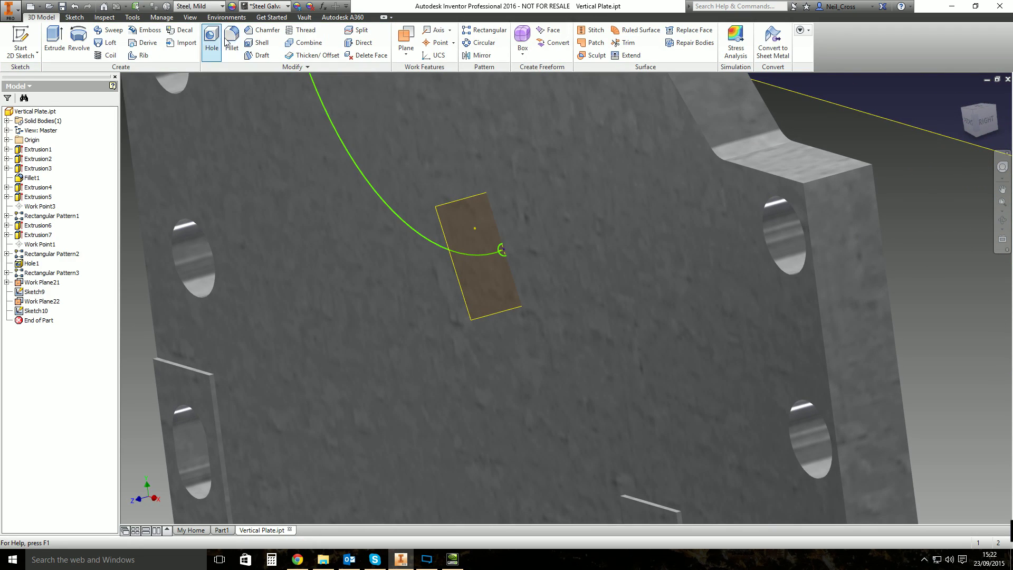
Cut a curved groove into the plate's front face by sweeping the circle along the arc path.
left_click(120, 34)
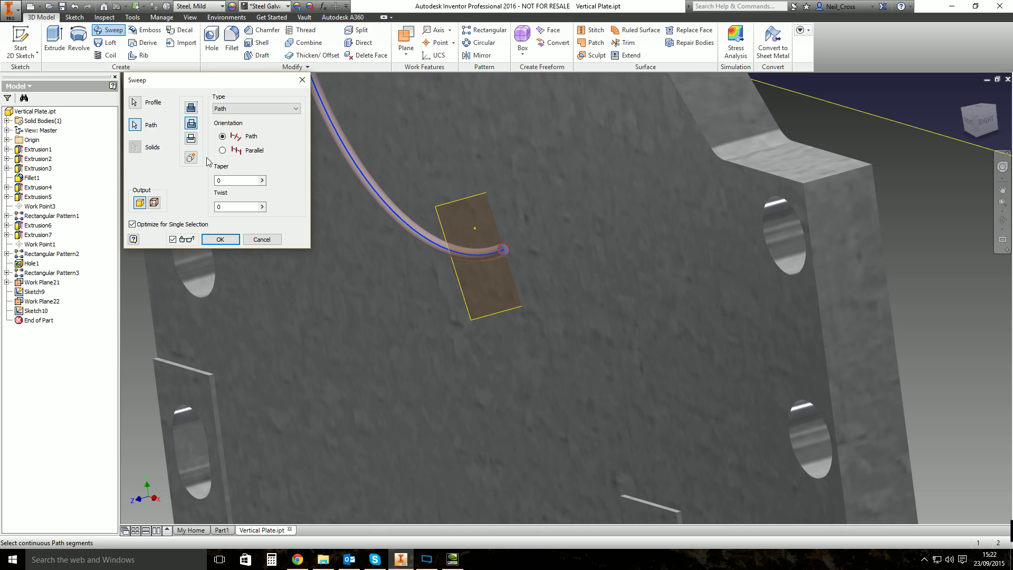
left_click(220, 239)
middle_click_drag(394, 251, 628, 253, "shift")
scroll(432, 305, "up", 5)
scroll(503, 307, "up", 5)
middle_click_drag(505, 307, 645, 307, "shift")
scroll(645, 307, "down", 10)
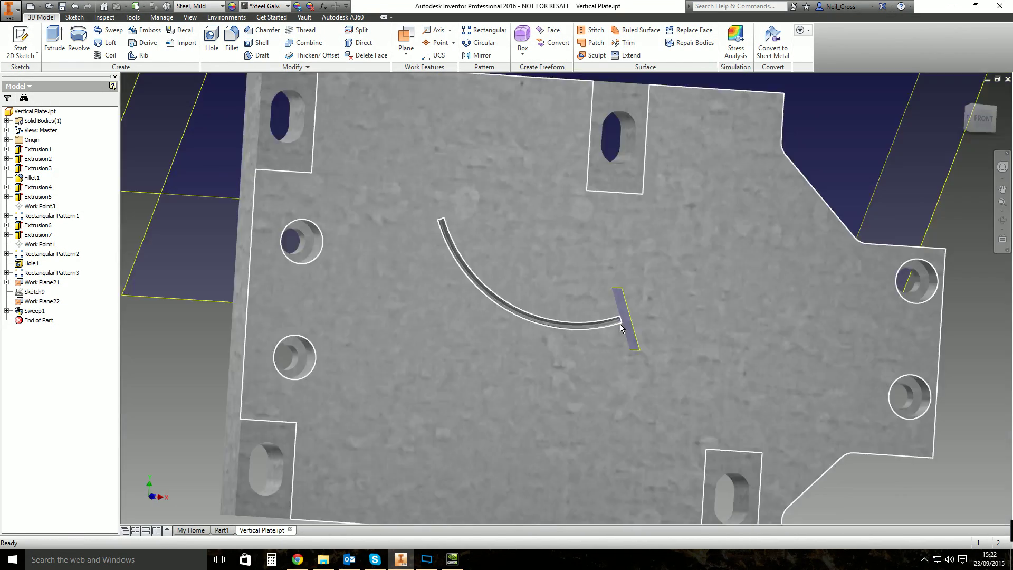
Create a three-point work plane through both ends of the short corner edge beside the slot recess and the opposite corner of the plate's narrow end.
scroll(620, 324, "down", 3)
middle_click_drag(620, 324, 544, 218, "shift")
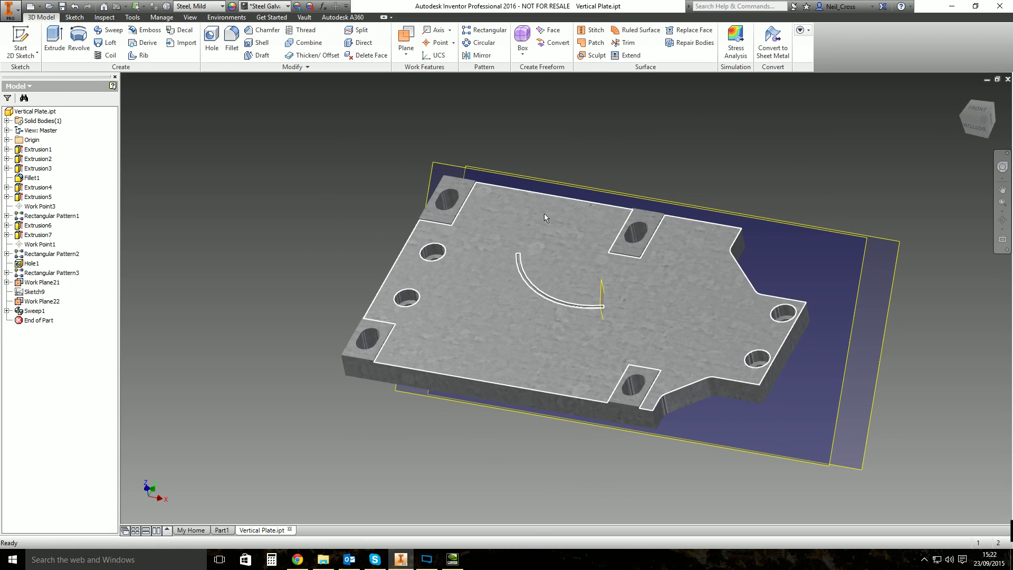
left_click(406, 40)
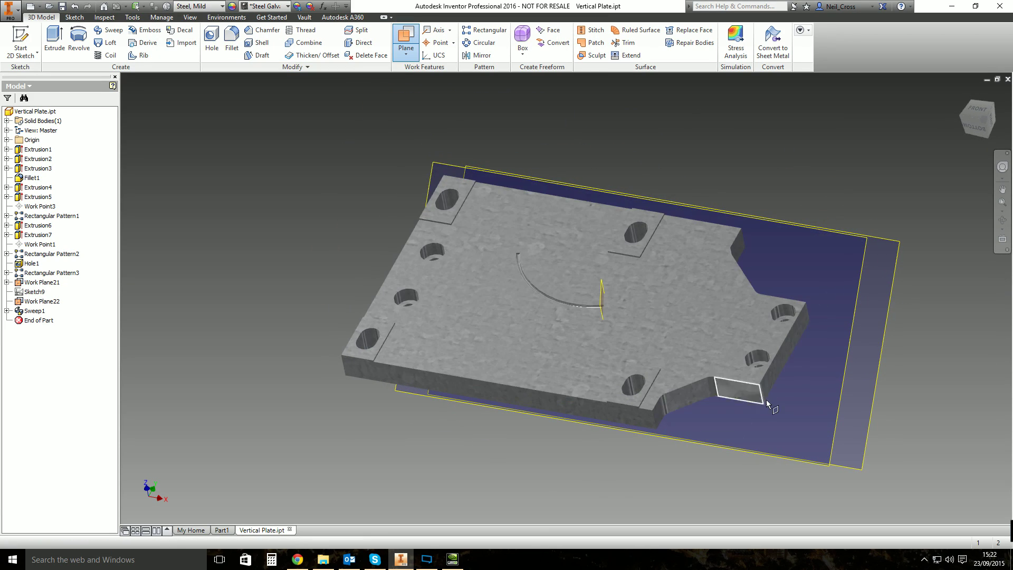
left_click(654, 413)
left_click(657, 428)
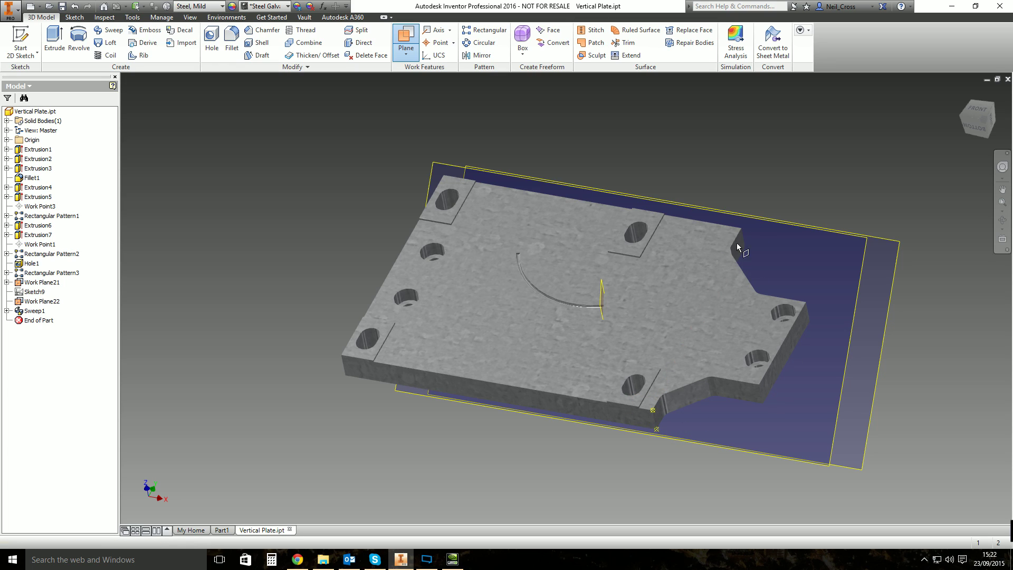
left_click(806, 304)
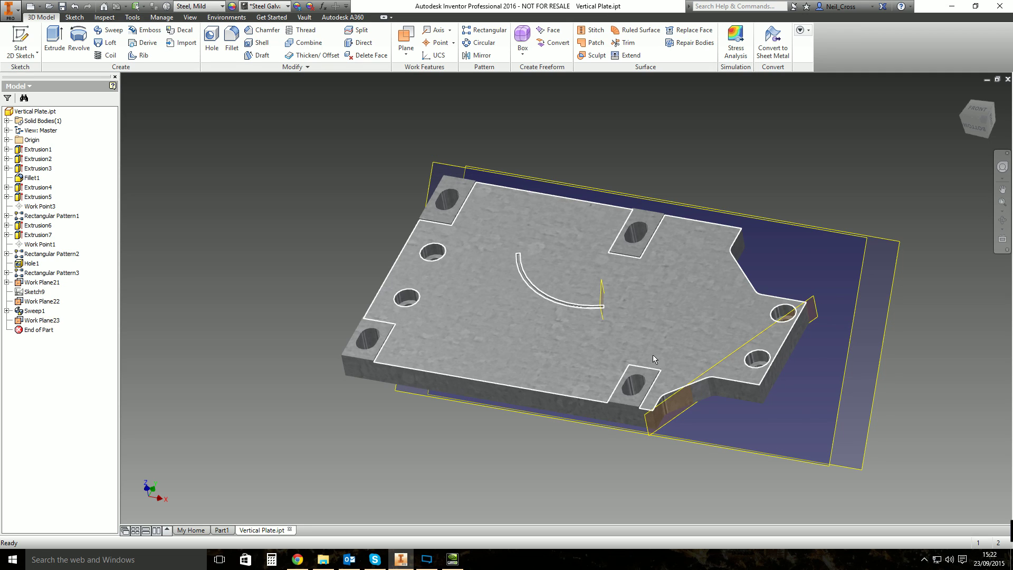
Try a work plane parallel to the plate's long side face through a corner of the opposite middle slot recess, and undo it.
left_click(406, 41)
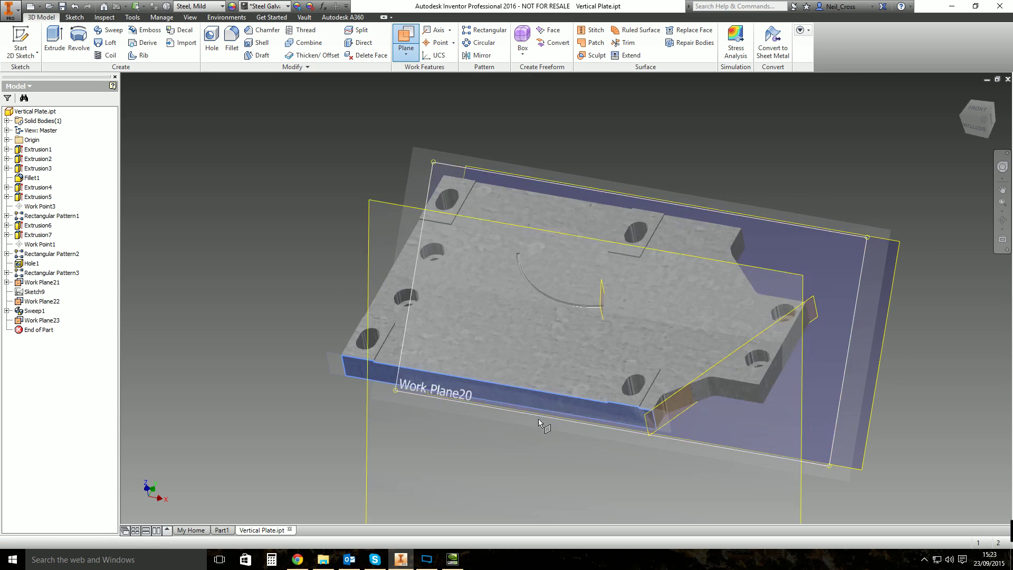
left_click(417, 393)
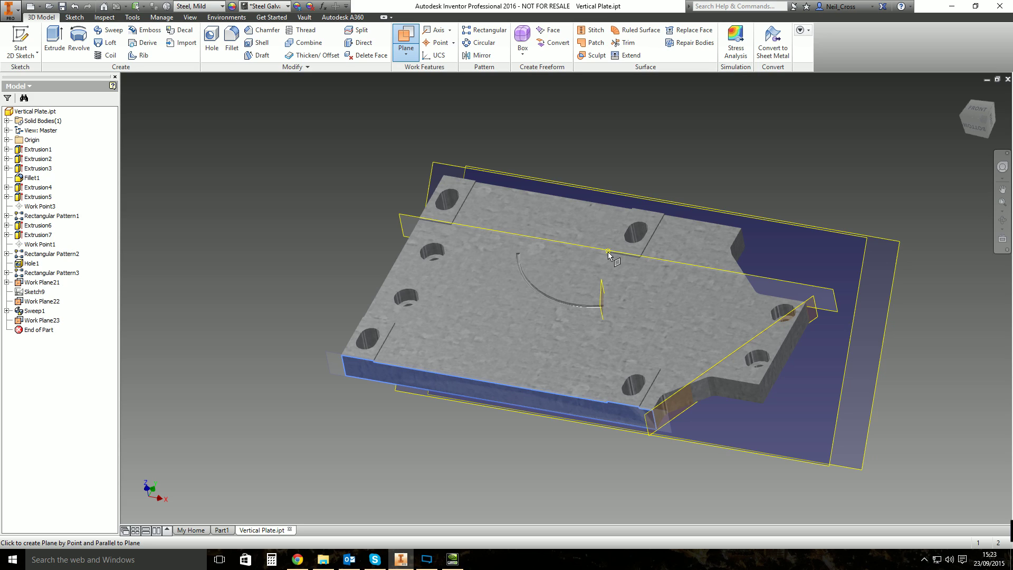
left_click(609, 252)
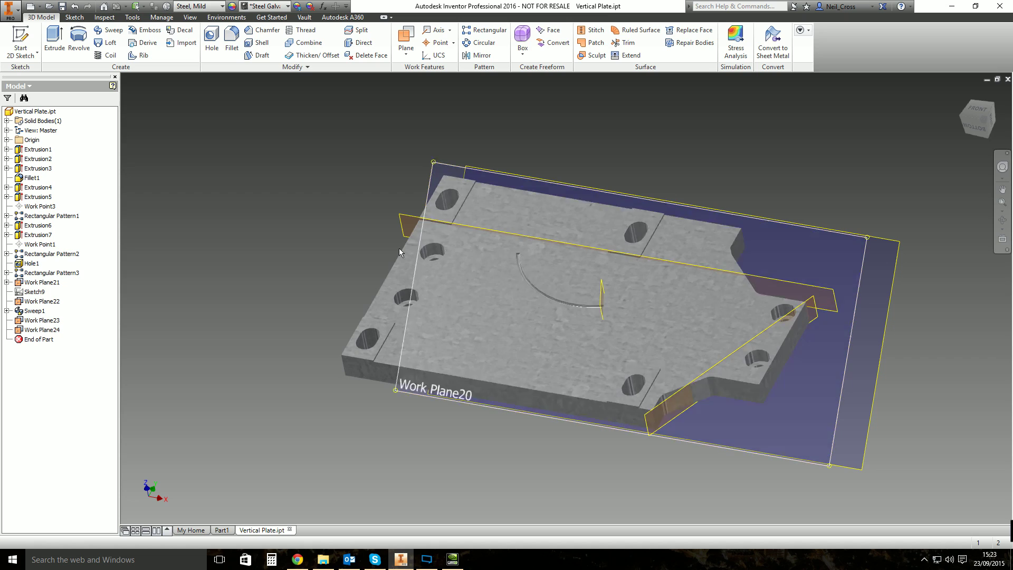
left_click(74, 6)
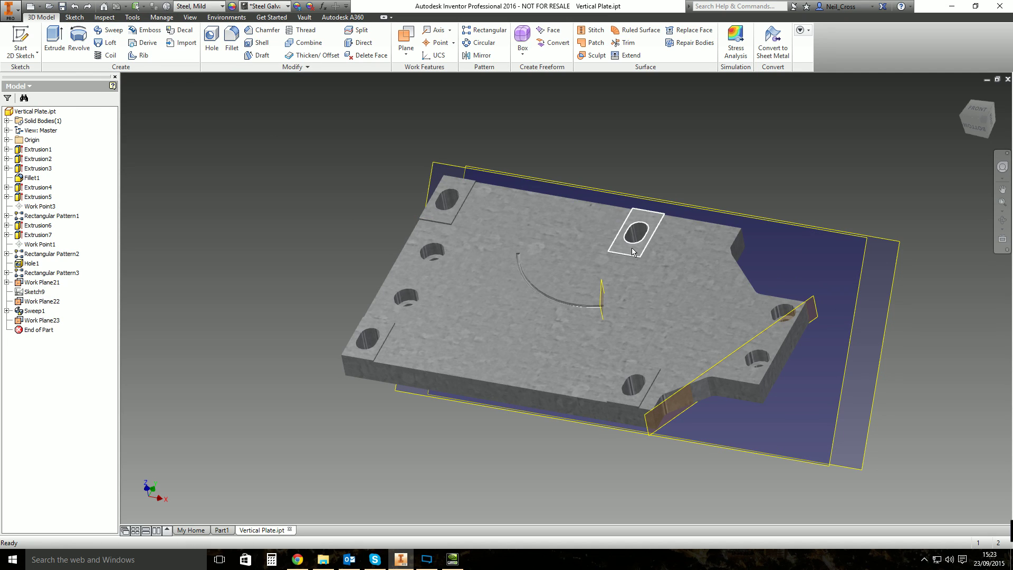
Start a 2D sketch on the outer offset work plane, draw a rectangle far larger than the plane, and finish the sketch.
middle_click_drag(633, 252, 546, 209, "shift")
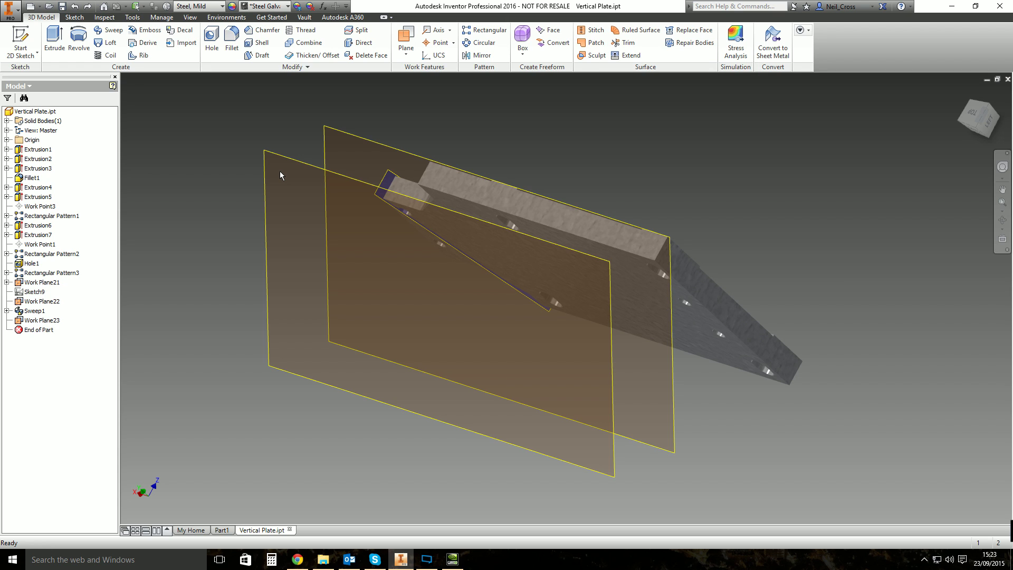
left_click(21, 41)
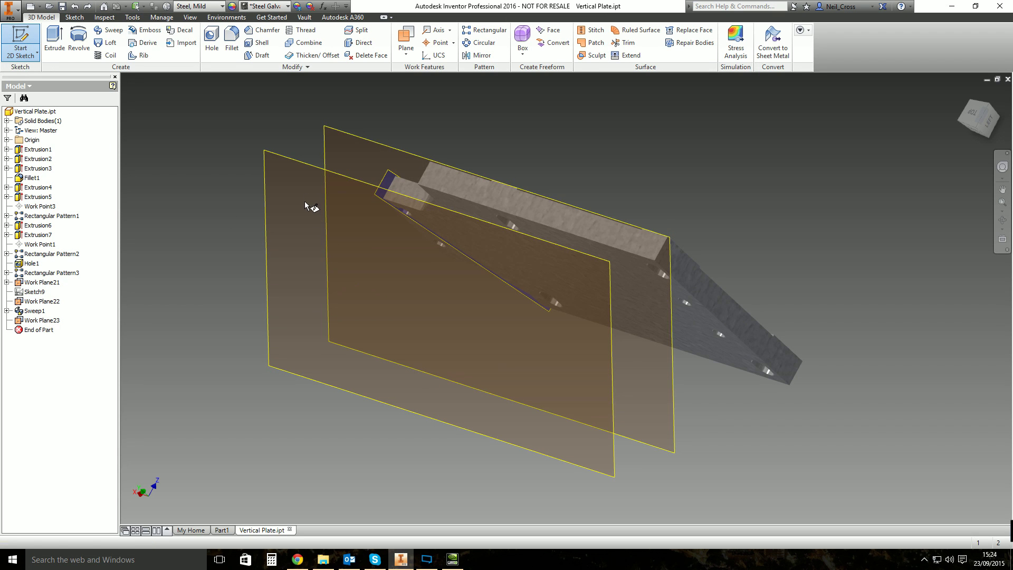
left_click(306, 206)
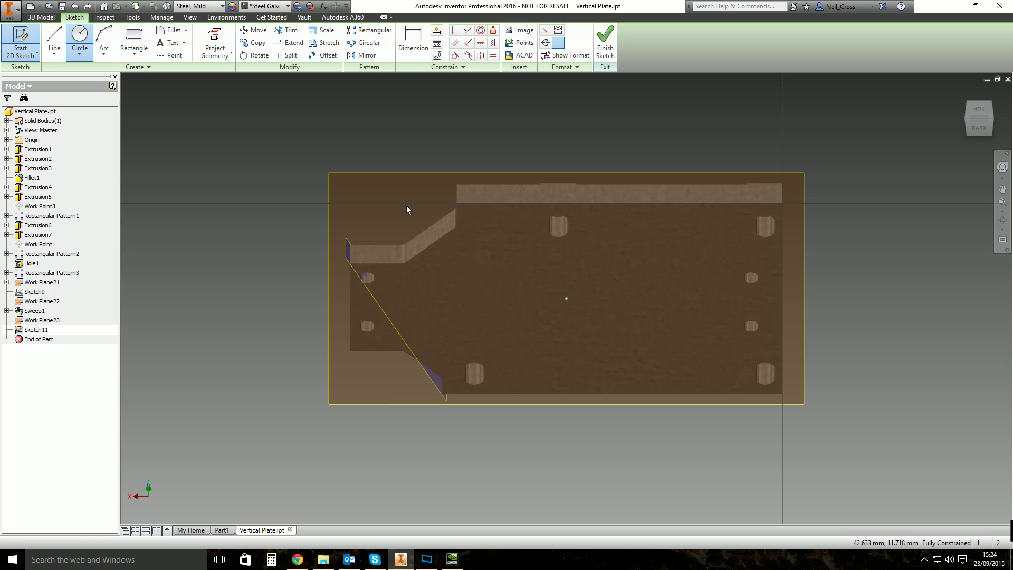
key("Escape")
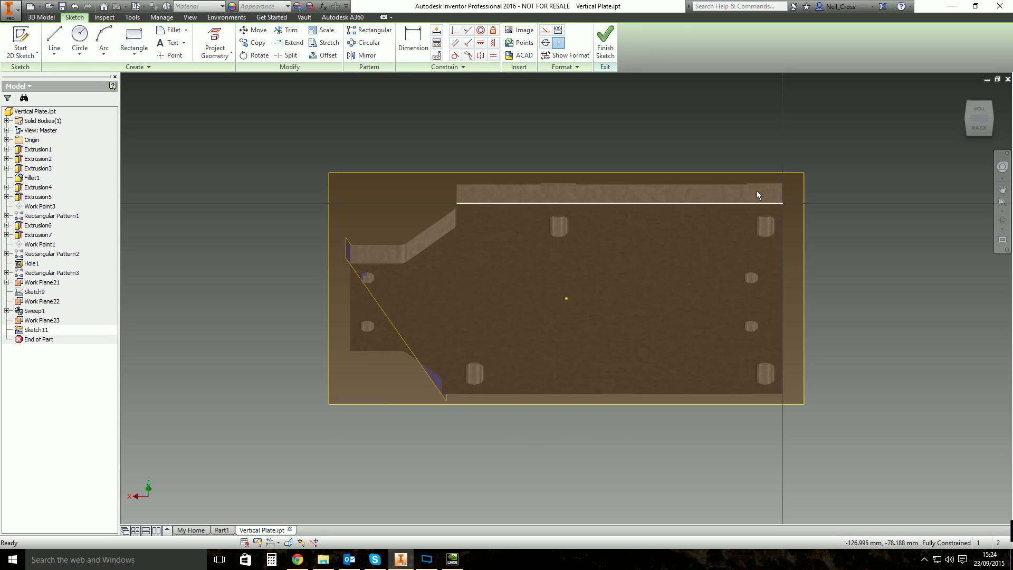
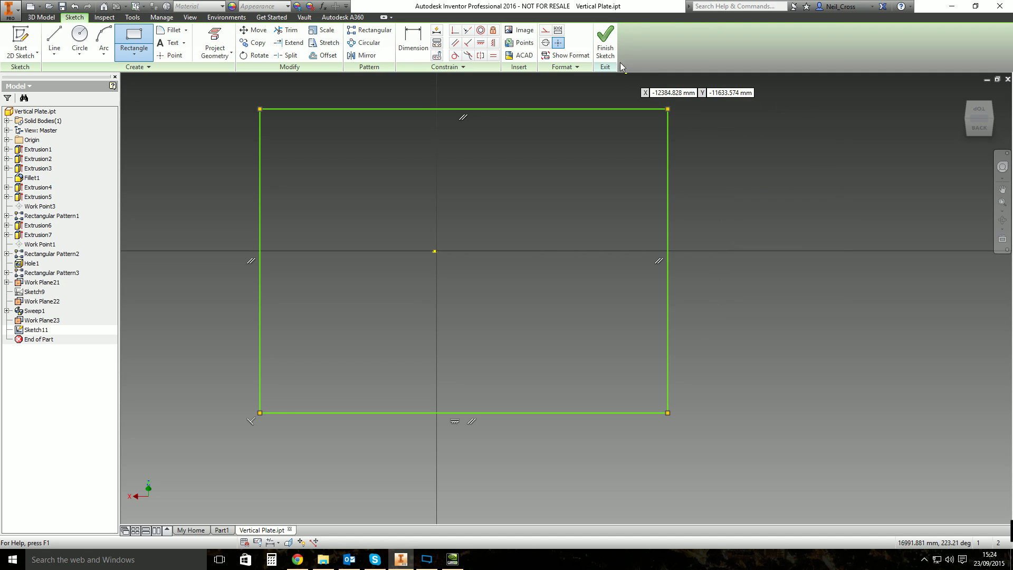
left_click(606, 45)
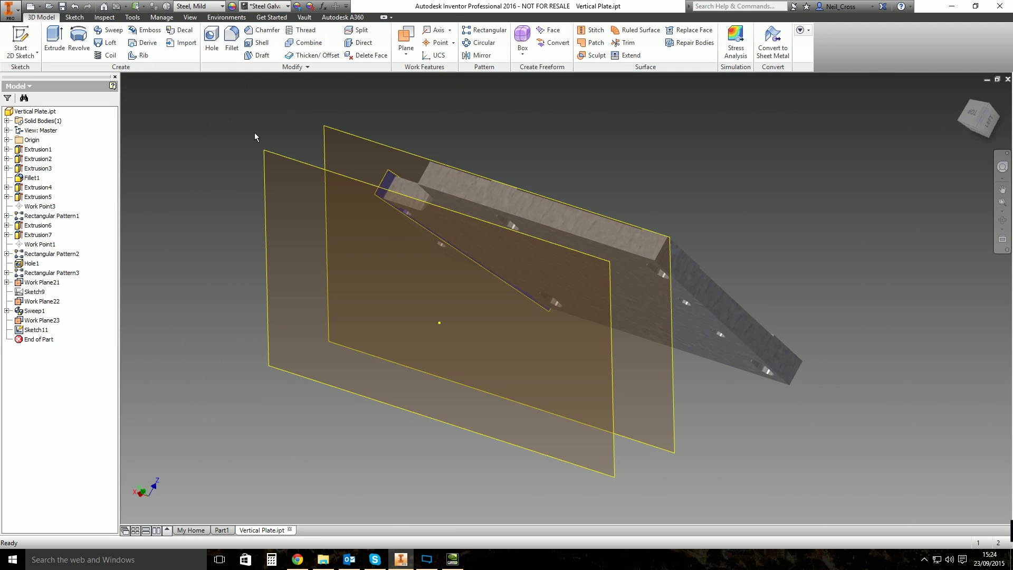
Turn on Auto-Resize for the outer offset work plane that carries the large rectangle sketch.
scroll(350, 227, "down", 6)
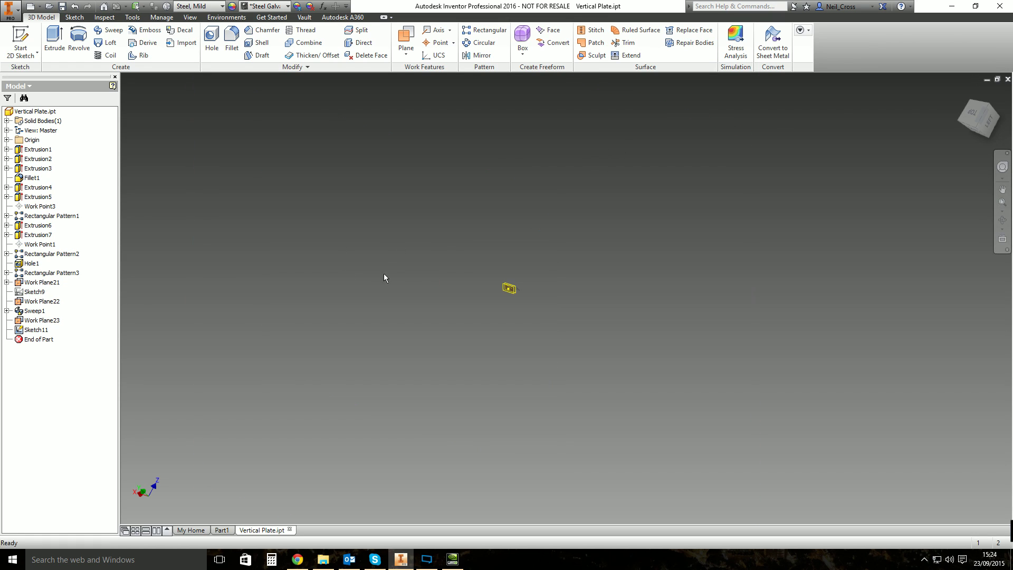
scroll(519, 294, "up", 8)
scroll(374, 267, "down", 7)
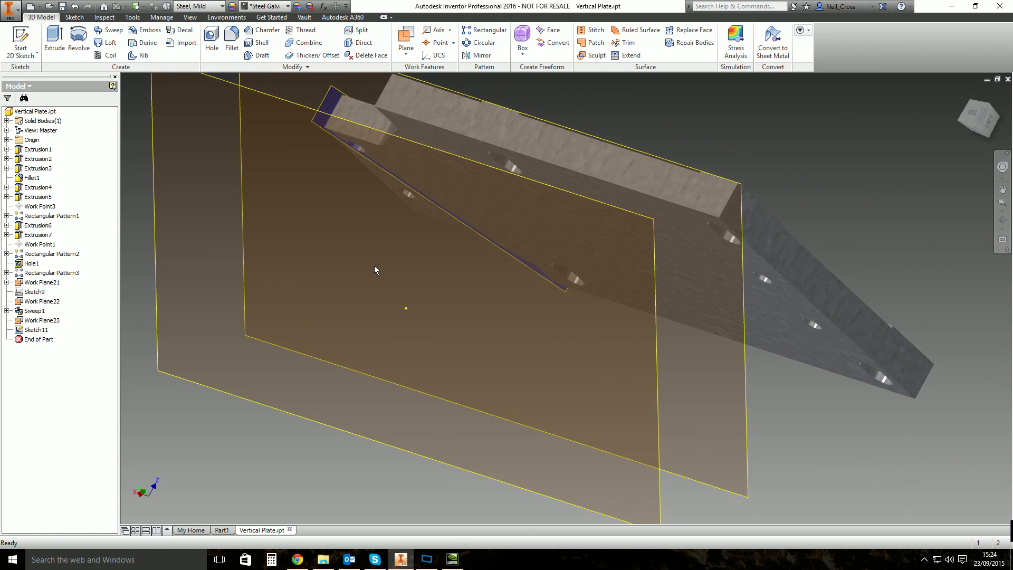
scroll(388, 281, "up", 8)
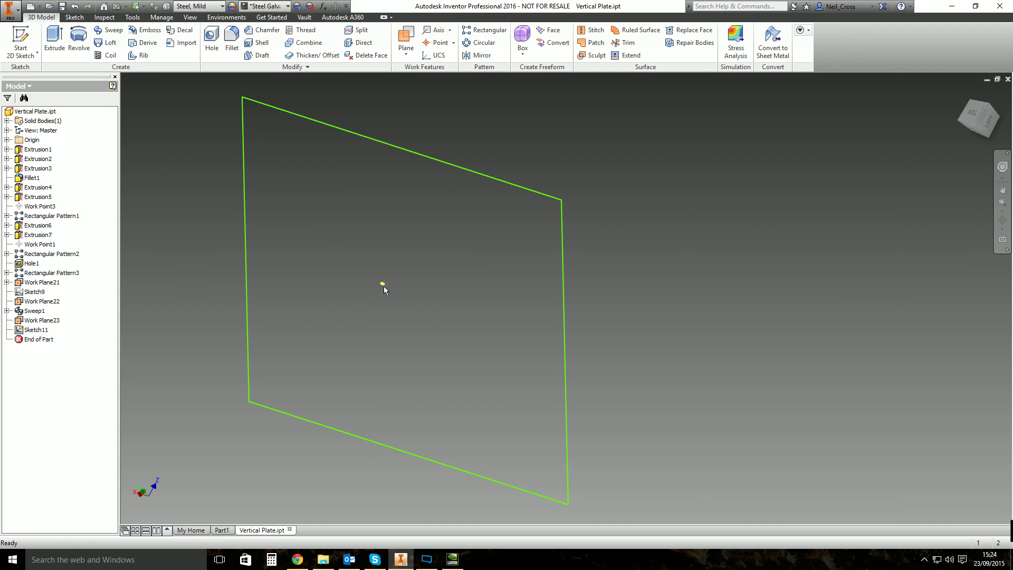
scroll(373, 291, "down", 6)
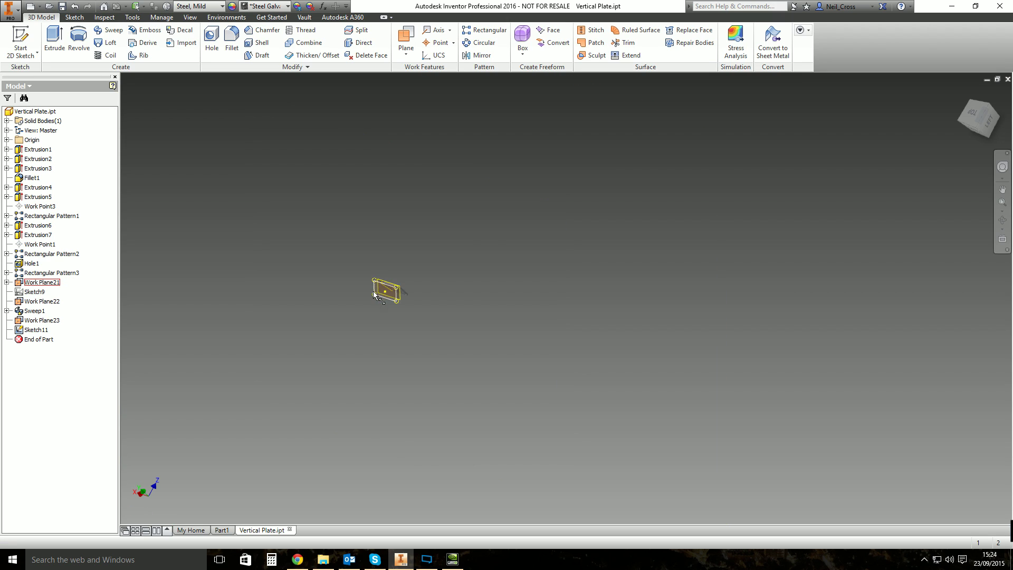
scroll(391, 250, "up", 3)
left_click(374, 254)
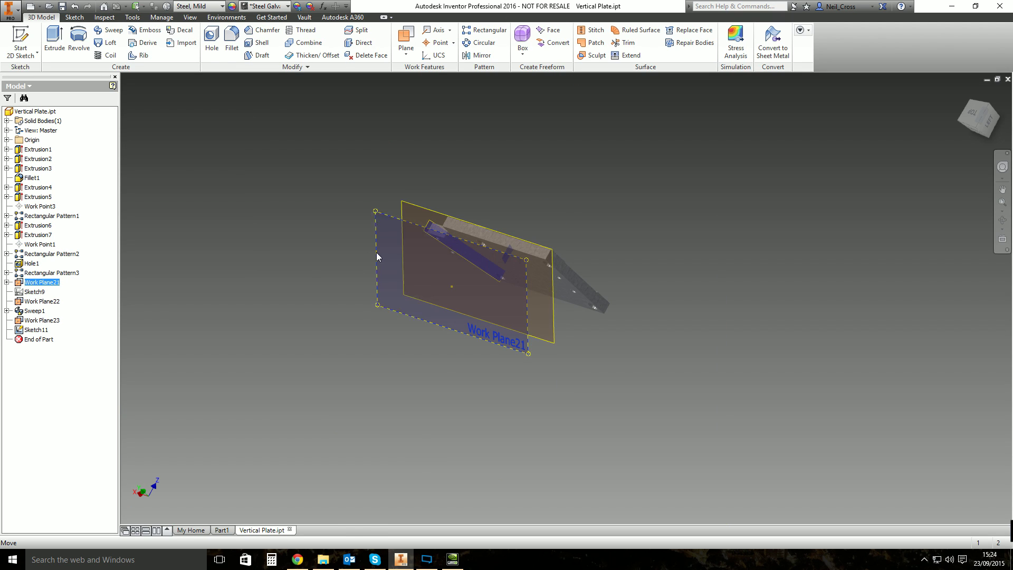
right_click(375, 252)
left_click(373, 396)
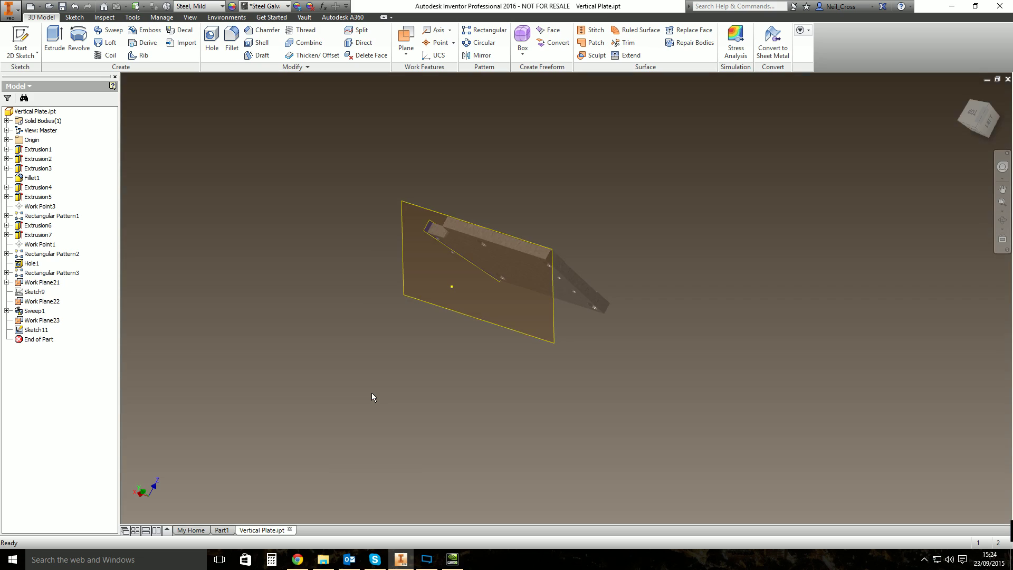
Enlarge the sketched rectangle in both directions so its work plane resizes with it, and check the plane's Auto-Resize option.
scroll(372, 390, "down", 5)
scroll(370, 386, "up", 3)
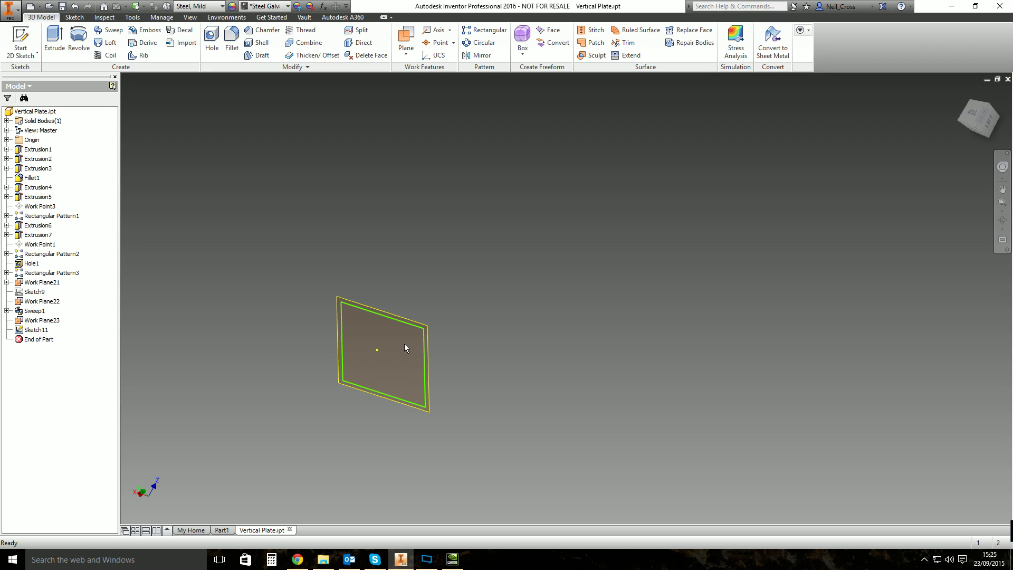
left_click_drag(338, 298, 279, 197)
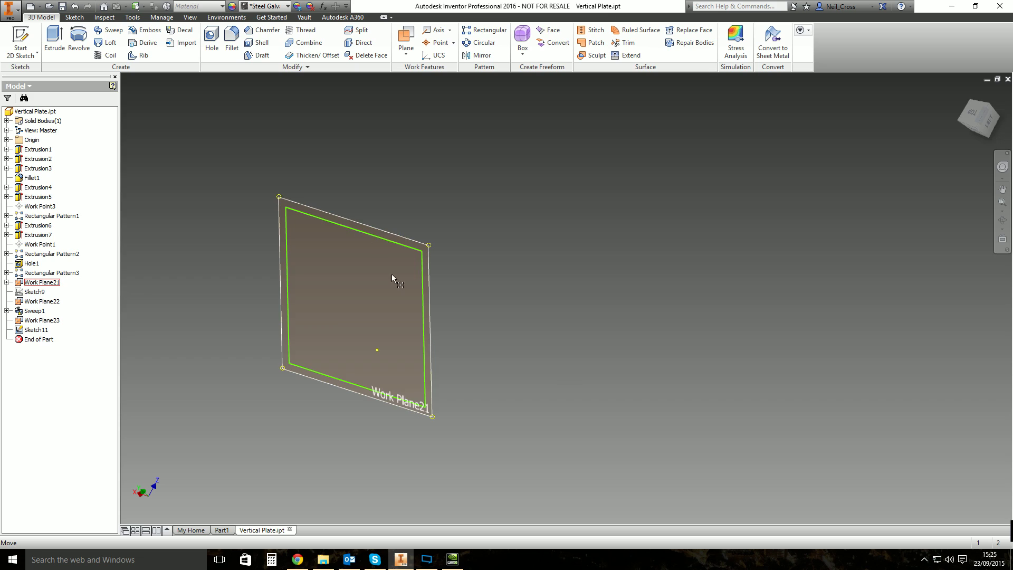
left_click_drag(424, 256, 497, 332)
left_click(418, 309)
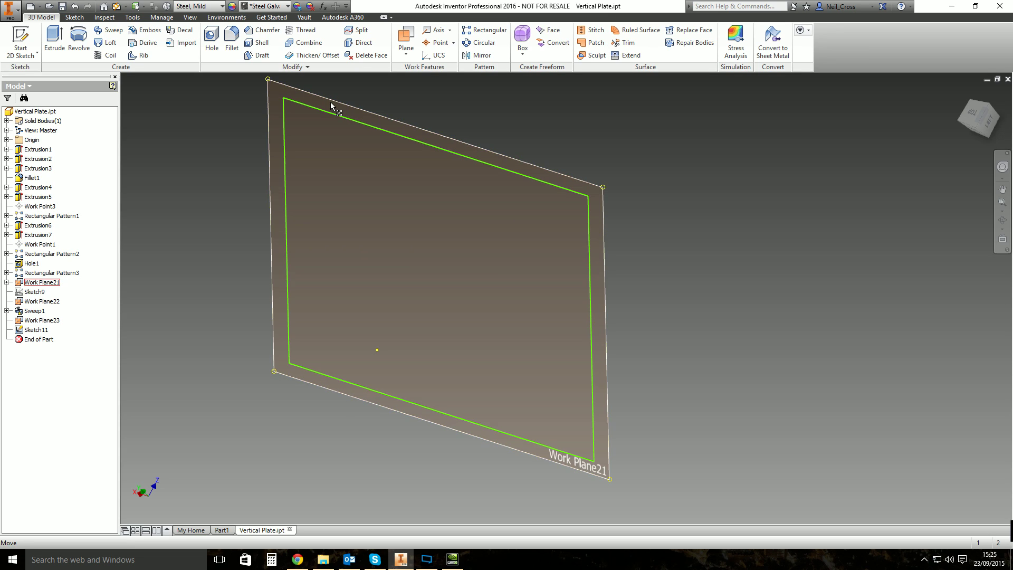
right_click(332, 102)
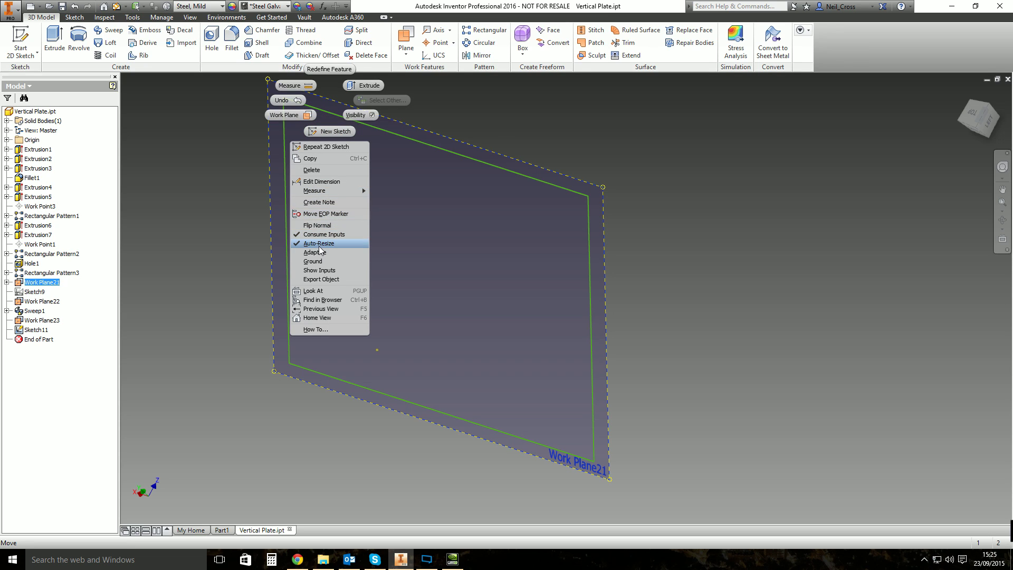
left_click(630, 157)
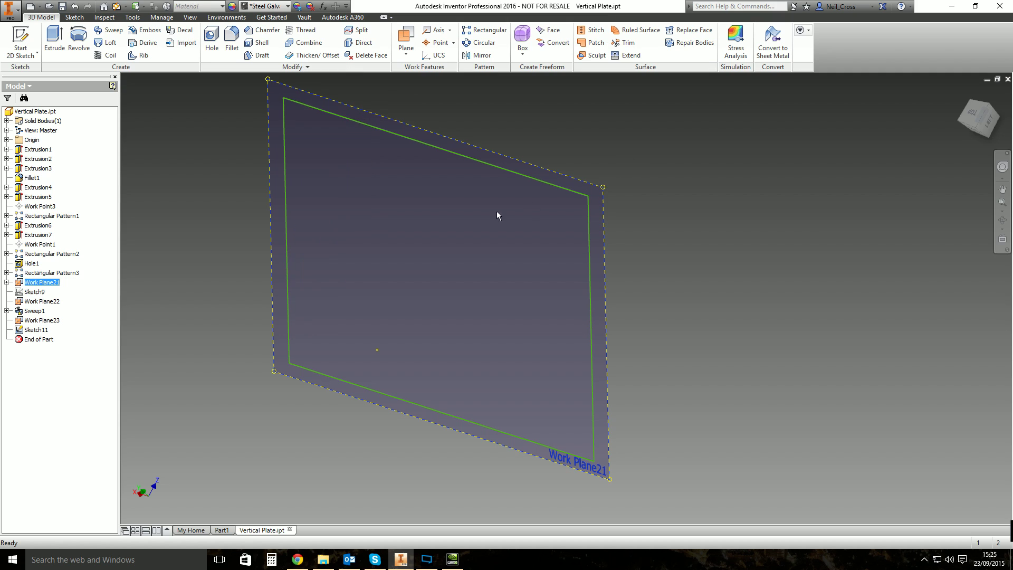
left_click(567, 118)
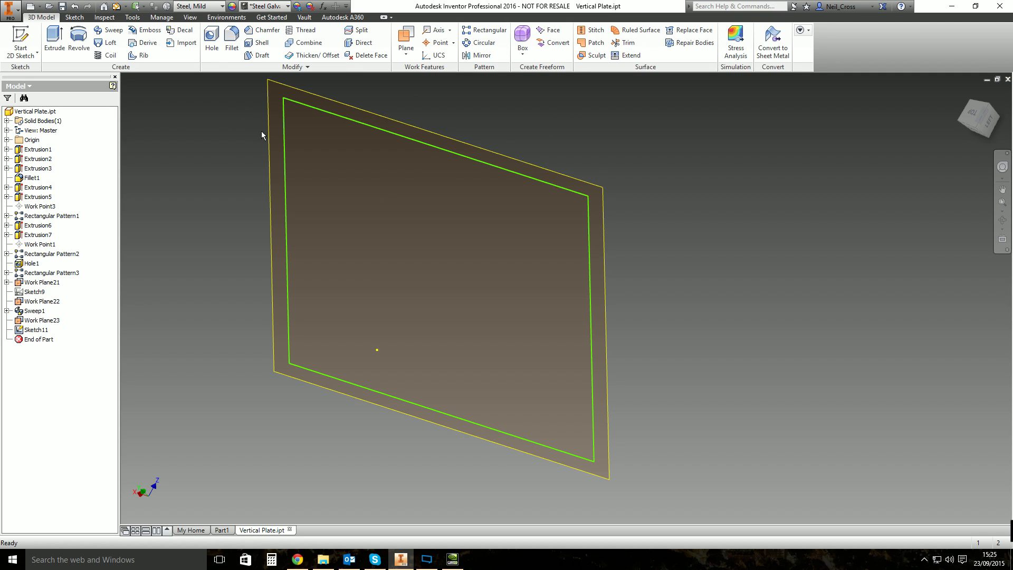
Try to extrude the large rectangle 2000 mm and with a distance of -2000 mm, and cancel the extrusion.
key("F4")
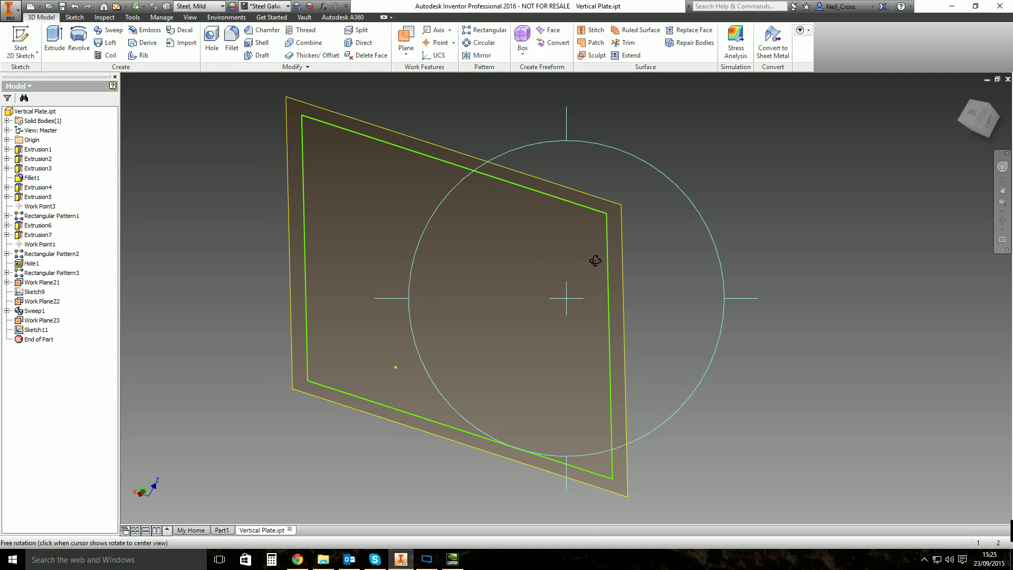
mouse_move(596, 260)
left_mouse_down()
mouse_move(578, 292)
mouse_move(556, 299)
mouse_move(457, 271)
mouse_move(357, 279)
mouse_move(549, 267)
mouse_move(457, 253)
mouse_move(429, 278)
mouse_move(480, 274)
mouse_move(312, 282)
mouse_move(332, 303)
left_mouse_up()
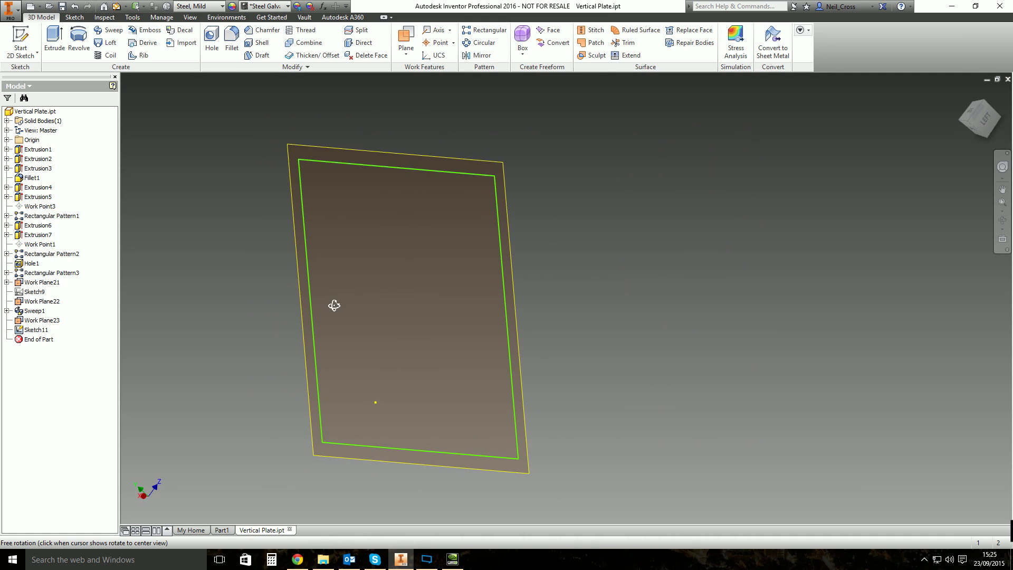
mouse_move(459, 289)
left_mouse_down()
mouse_move(312, 299)
mouse_move(478, 305)
mouse_move(460, 305)
left_mouse_up()
key("Escape")
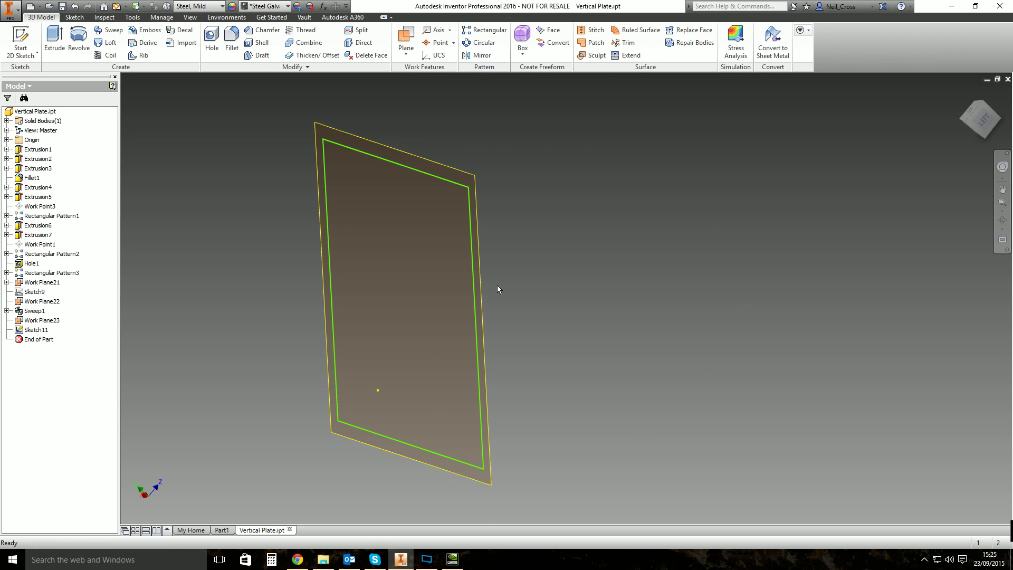
left_click(55, 42)
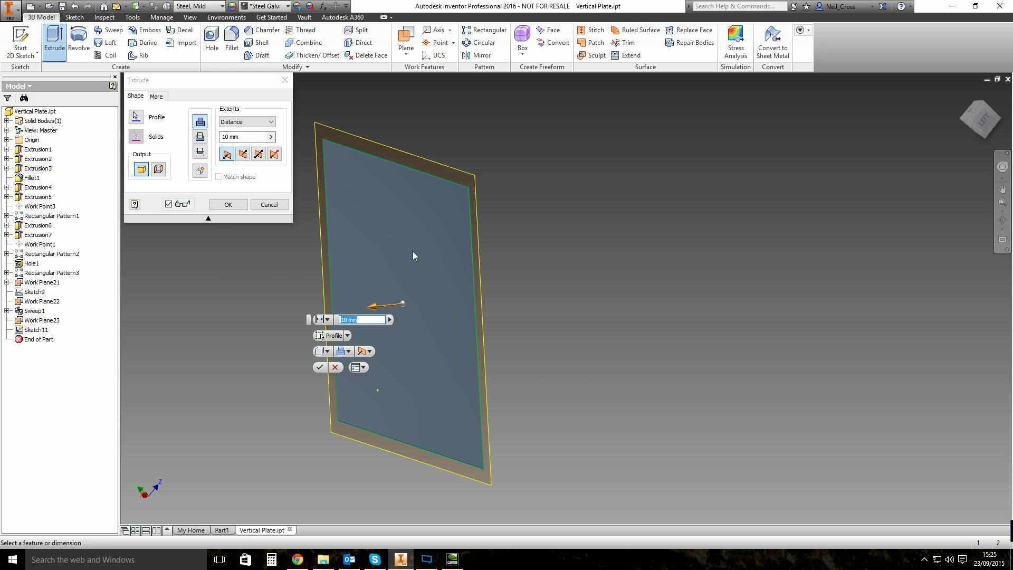
middle_click_drag(413, 255, 509, 248)
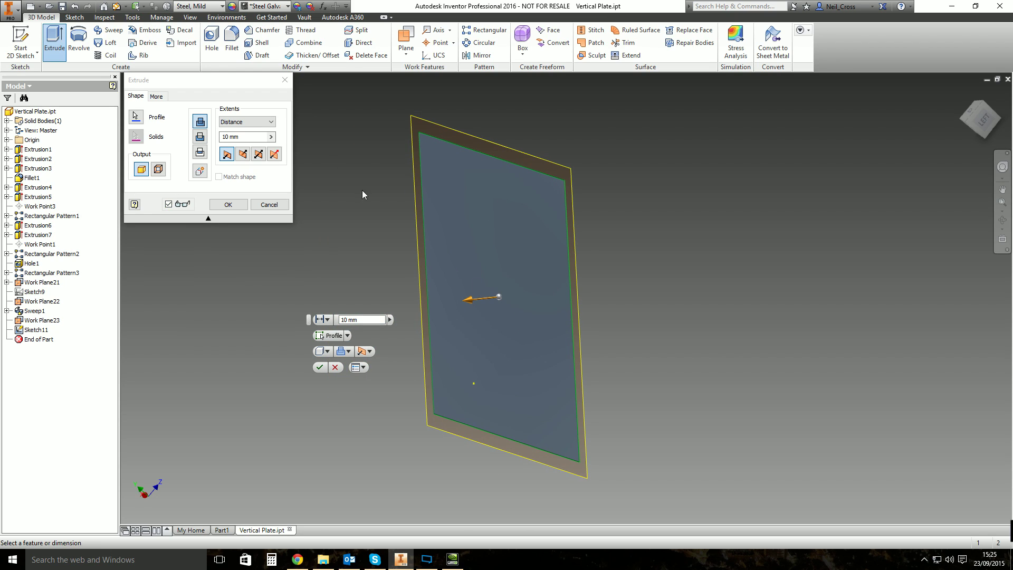
left_click(240, 140)
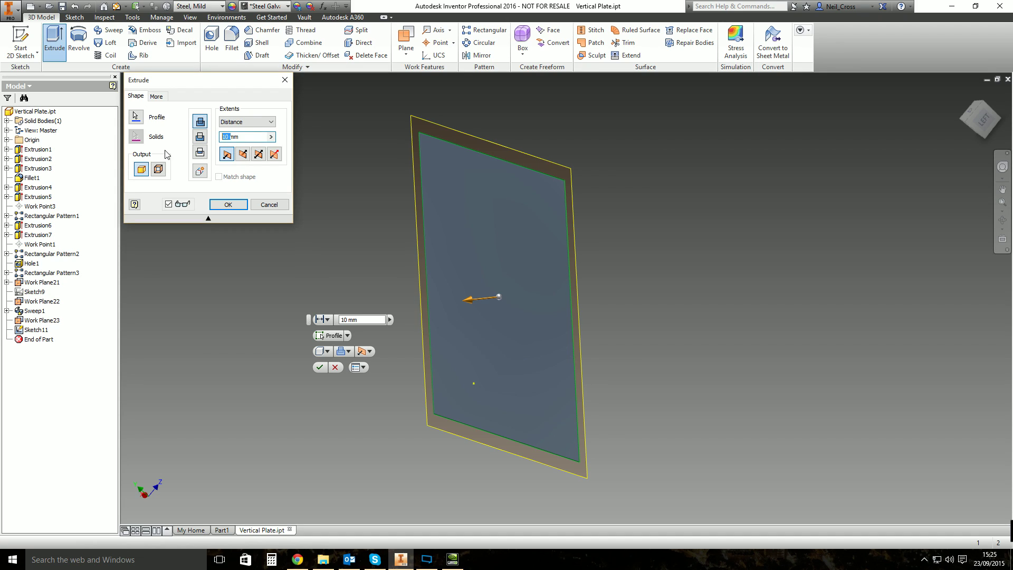
type("2000")
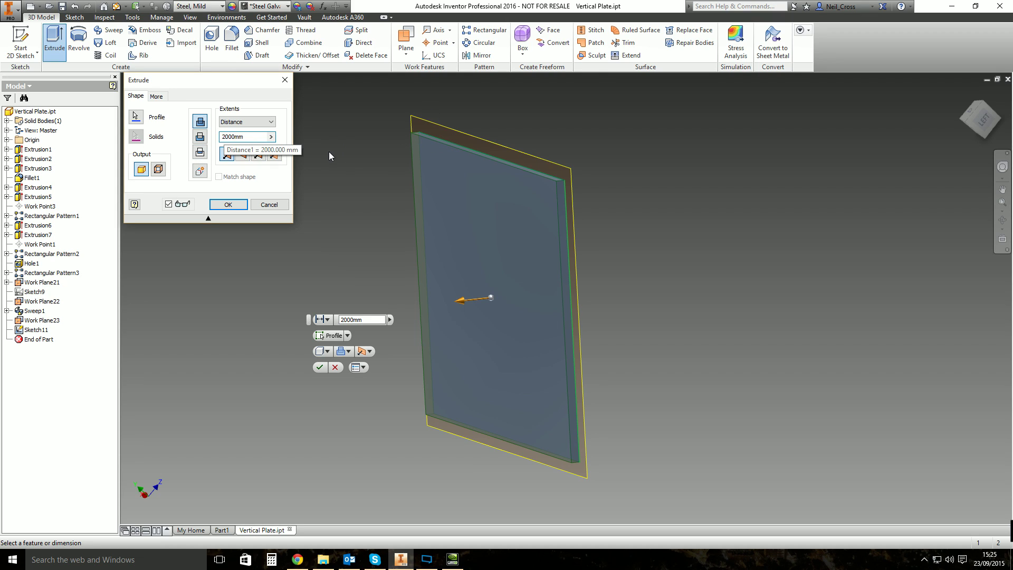
key("Home")
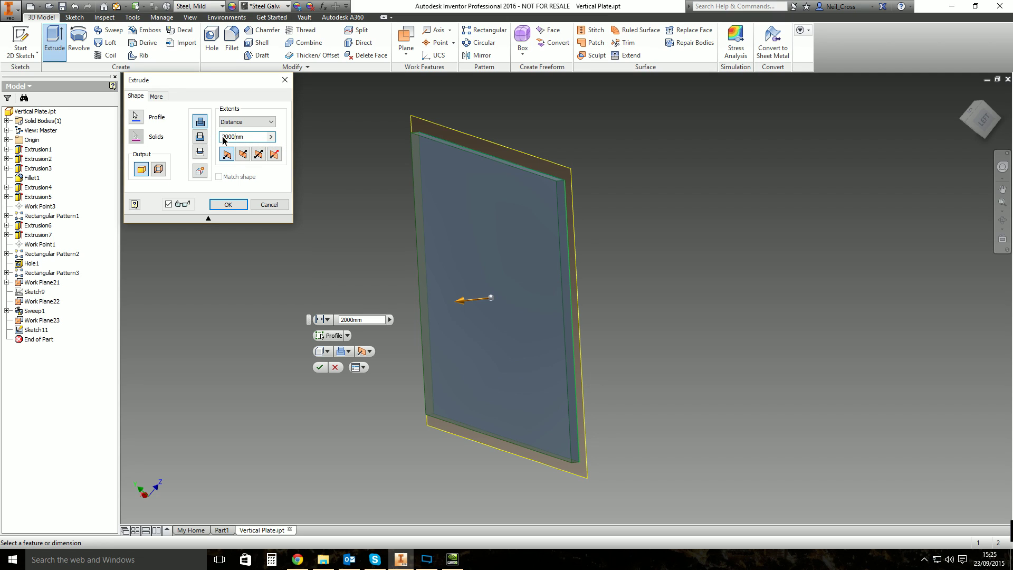
type("-")
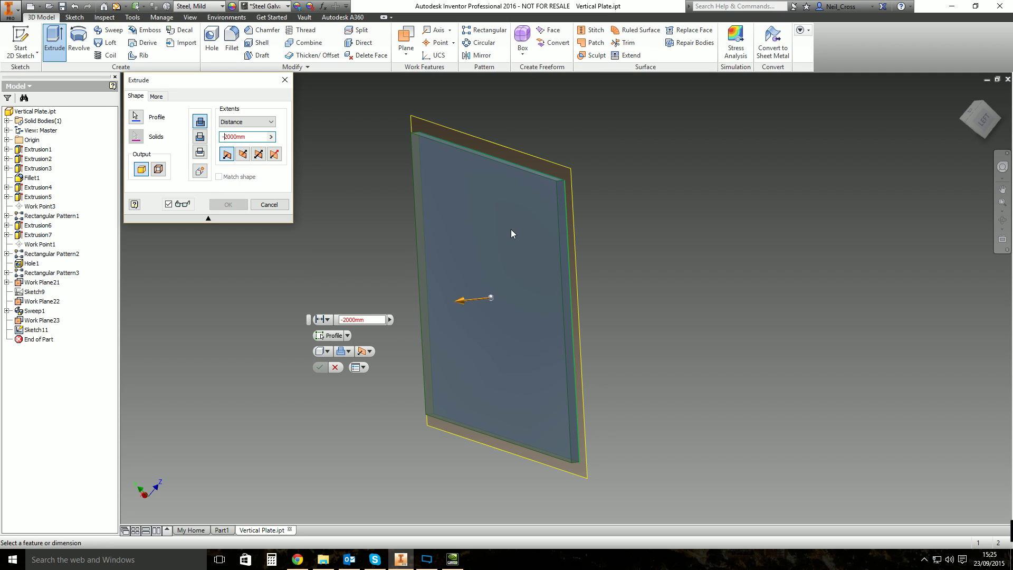
left_click(251, 135)
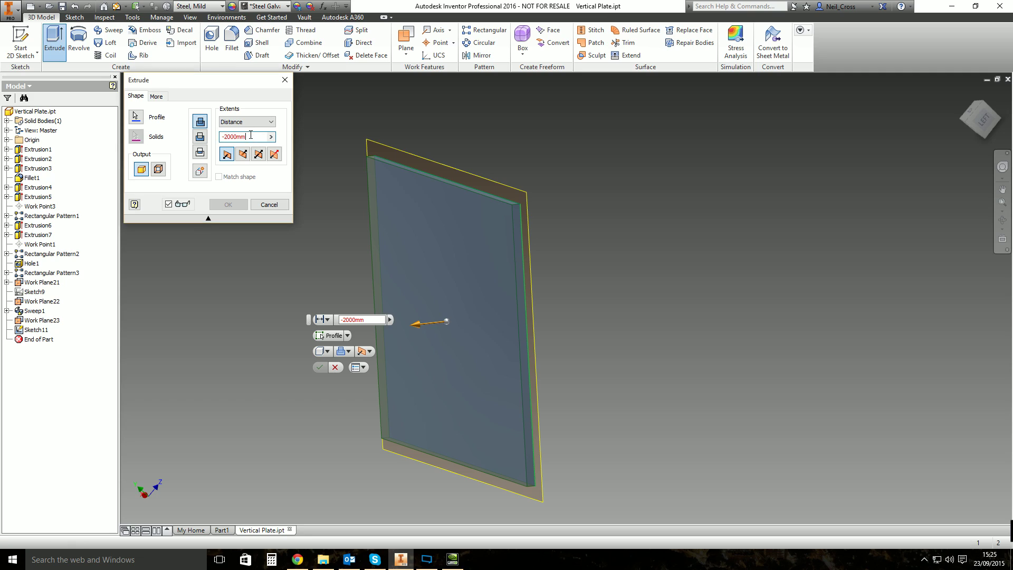
double_click(238, 136)
key("Escape")
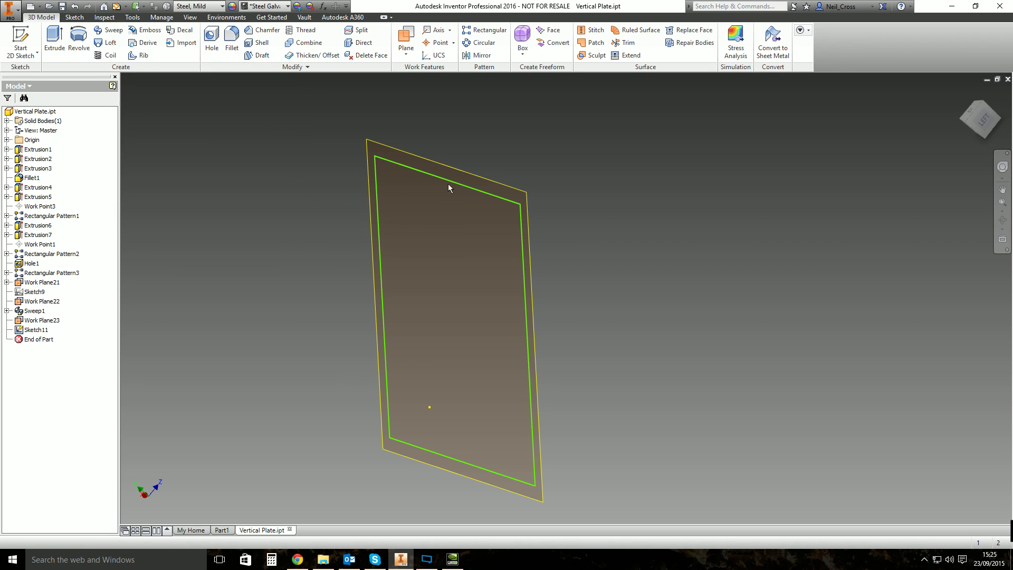
Try an offset work plane from the large work plane, moving it to either side, and cancel it.
left_click(406, 37)
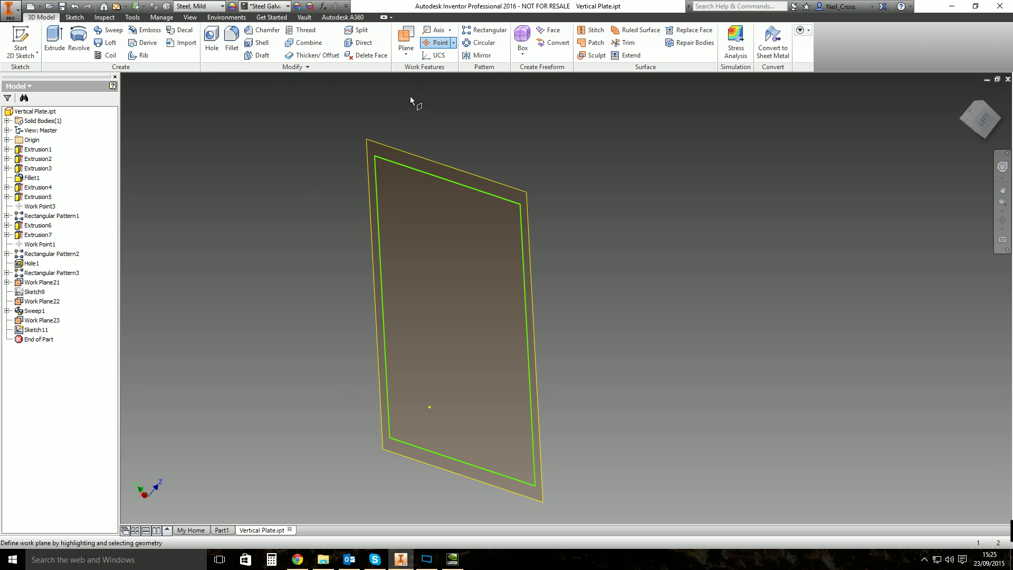
left_click_drag(389, 154, 291, 181)
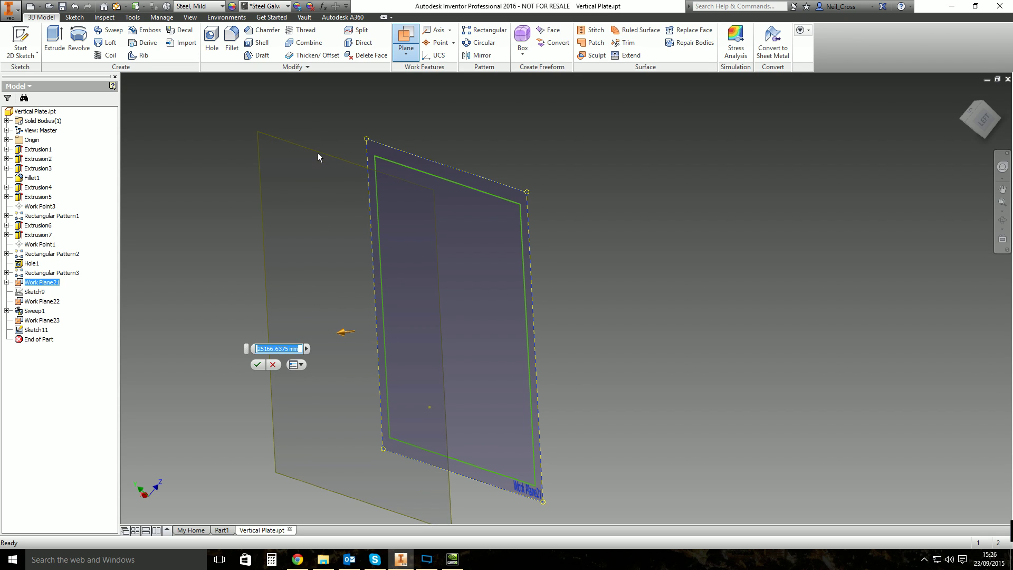
left_click_drag(317, 153, 668, 315)
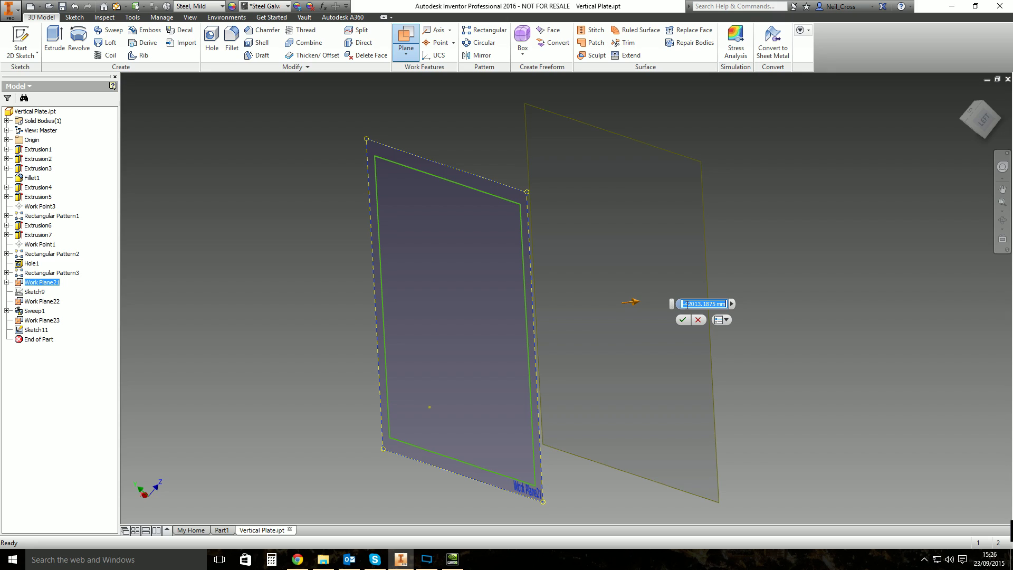
key("Escape")
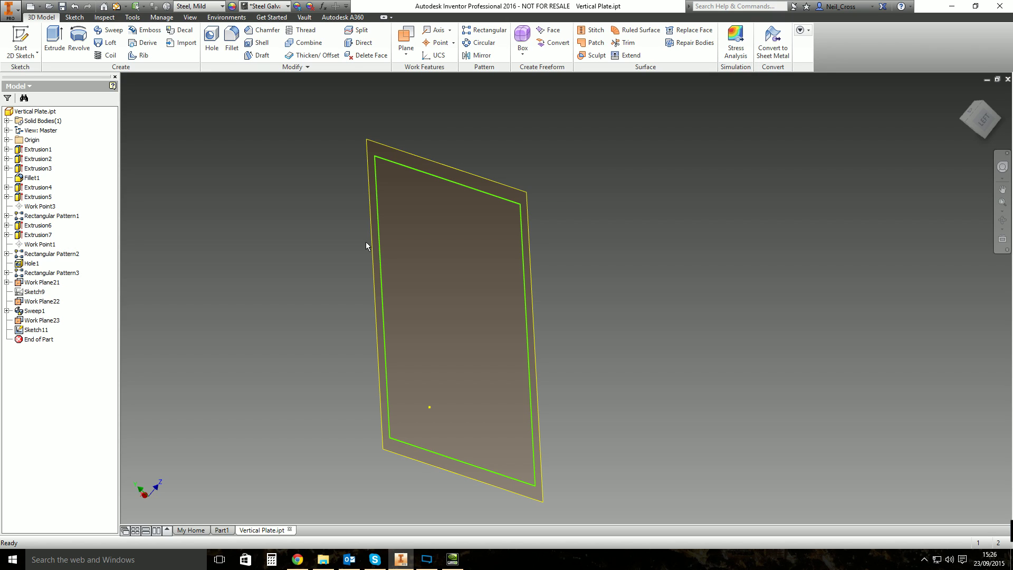
Flip the normal of the large work plane that carries the rectangle sketch.
left_click(362, 143)
right_click(365, 138)
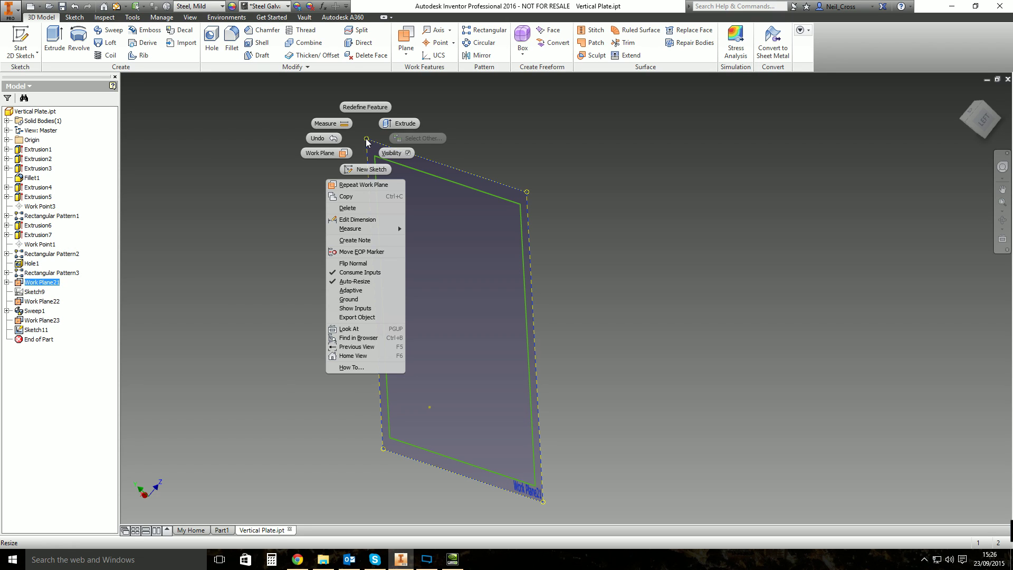
left_click(354, 262)
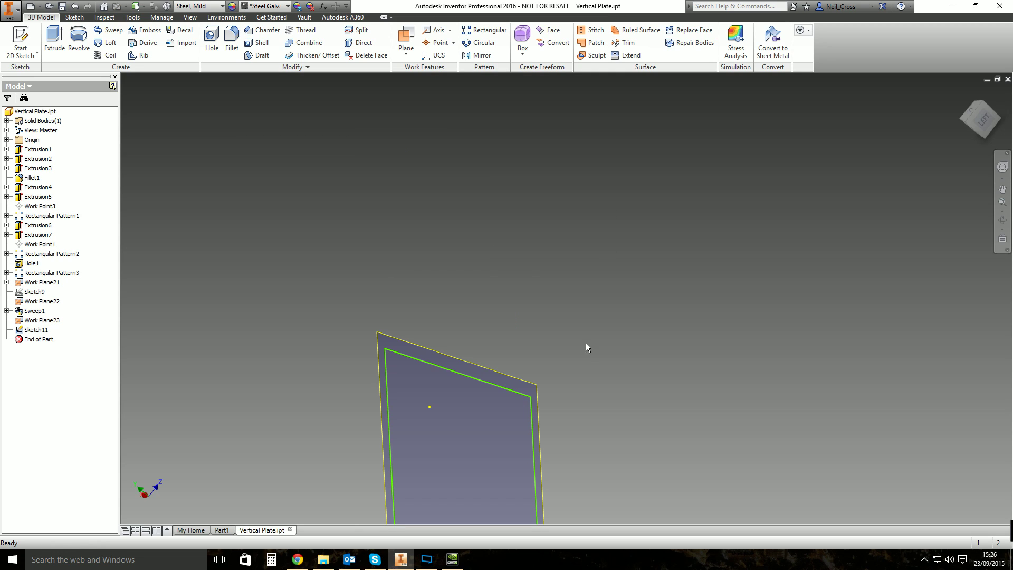
middle_click_drag(587, 345, 512, 157)
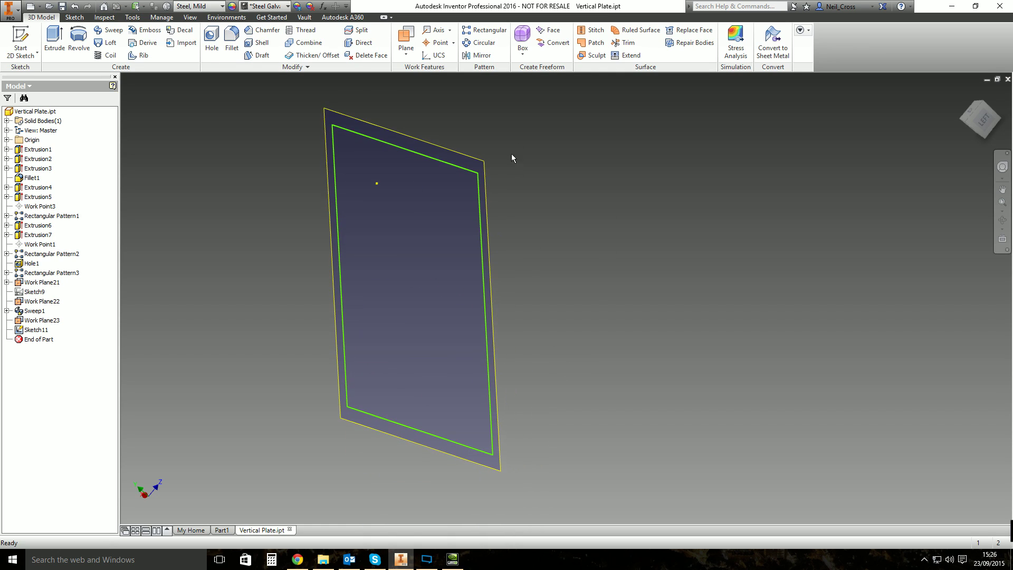
Extrude the large rectangle 2000 mm from its flipped work plane.
left_click(368, 127)
key("e")
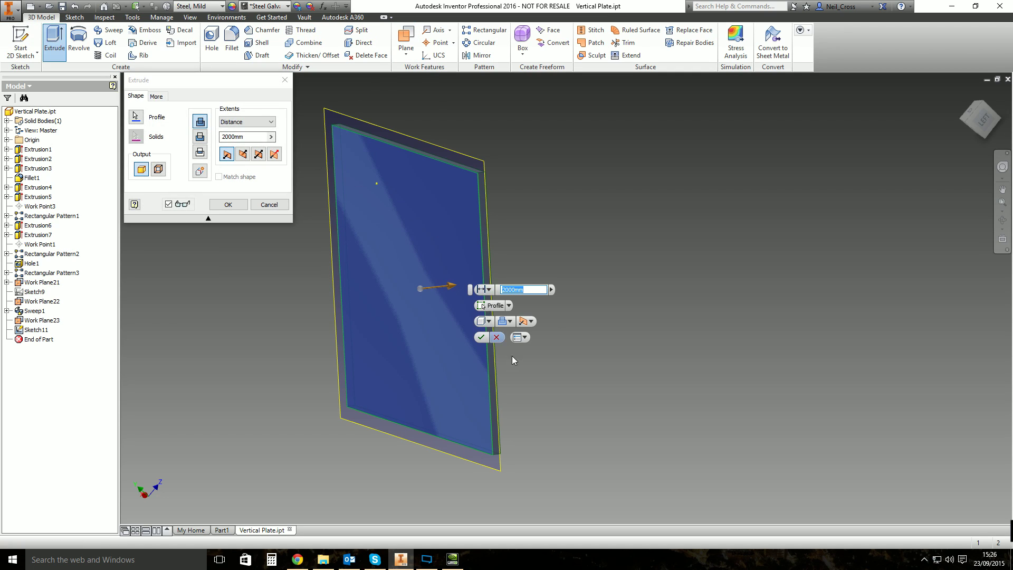
left_click(480, 337)
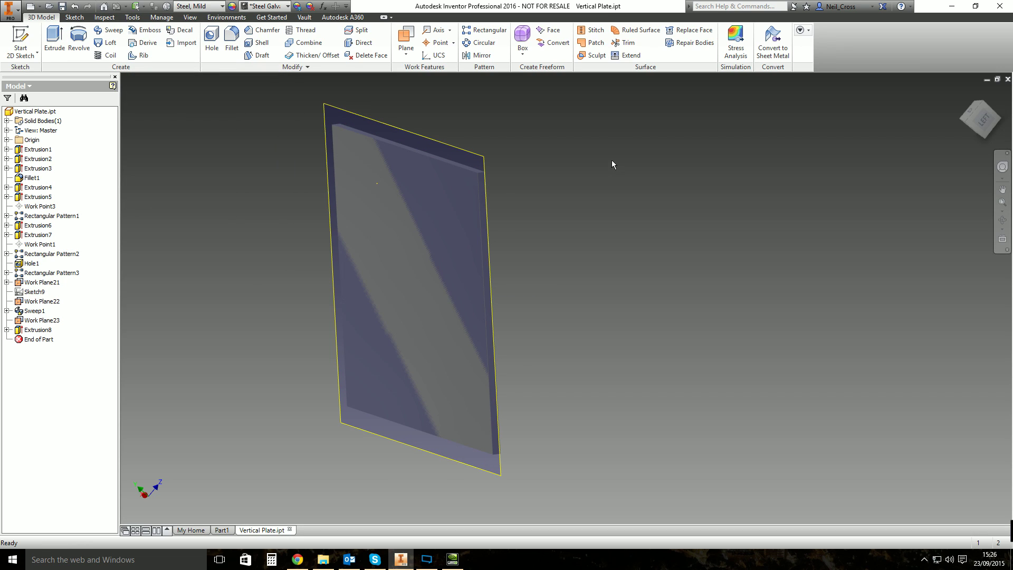
Flip the large work plane's normal back to reverse the side of the extruded slab.
left_click(341, 109)
right_click(340, 108)
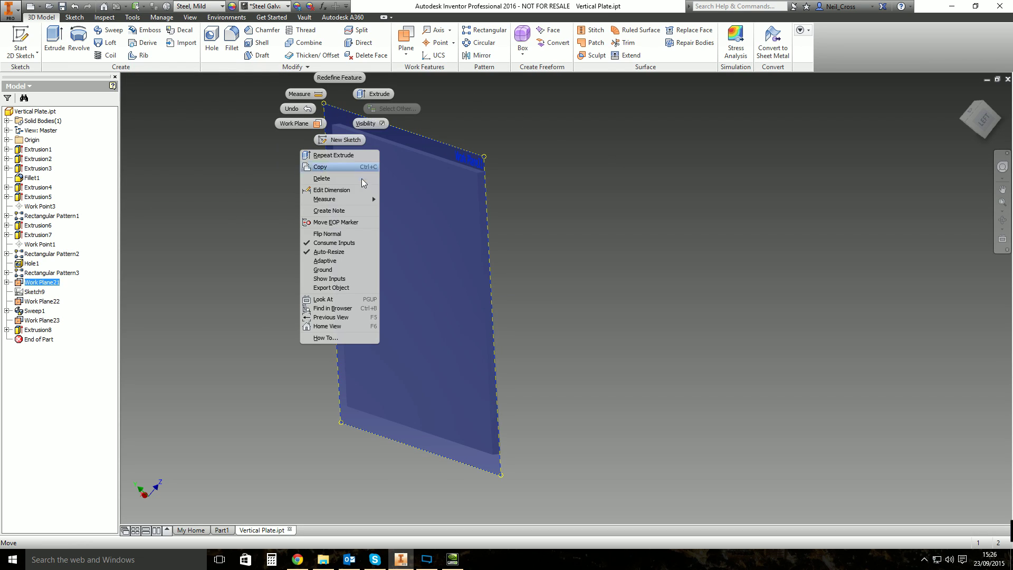
left_click(339, 235)
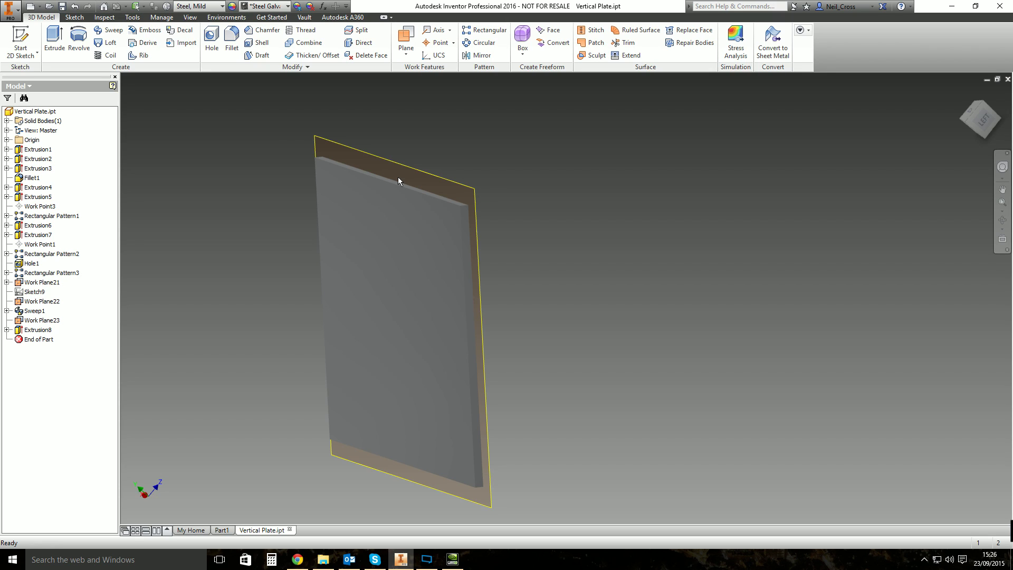
Hide the large work plane that carries the slab and make it visible again.
left_click(388, 160)
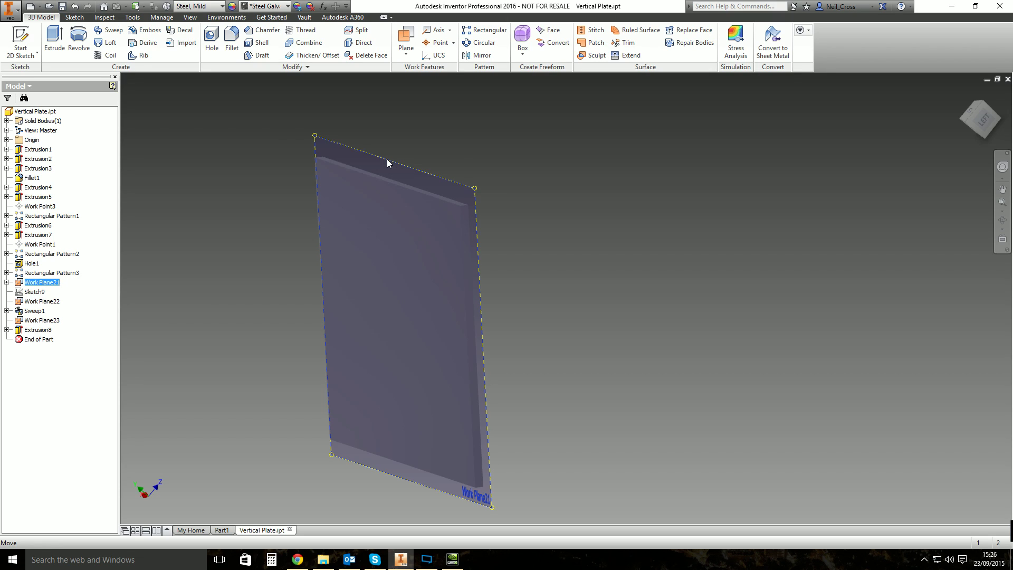
right_click(388, 159)
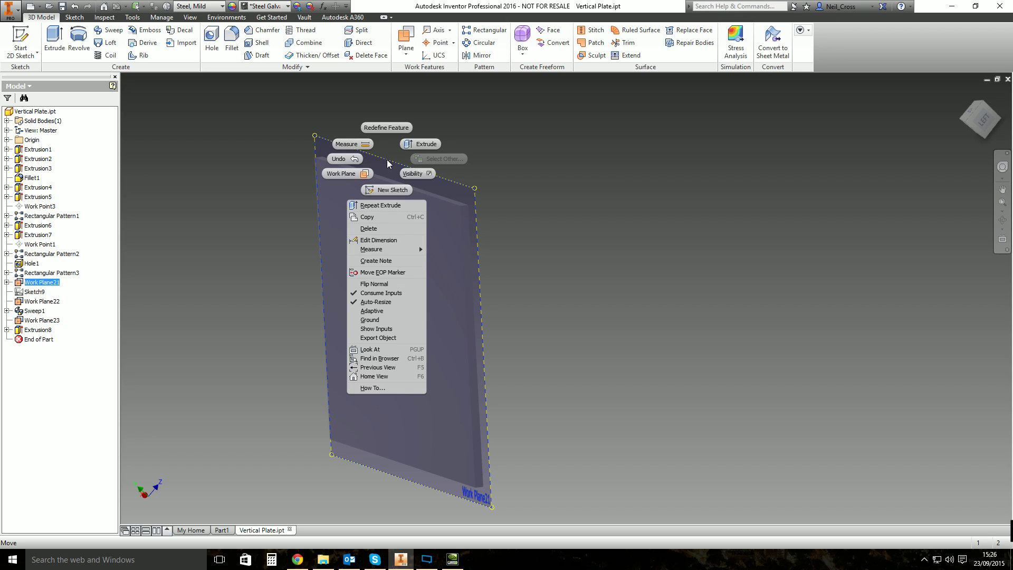
left_click(413, 174)
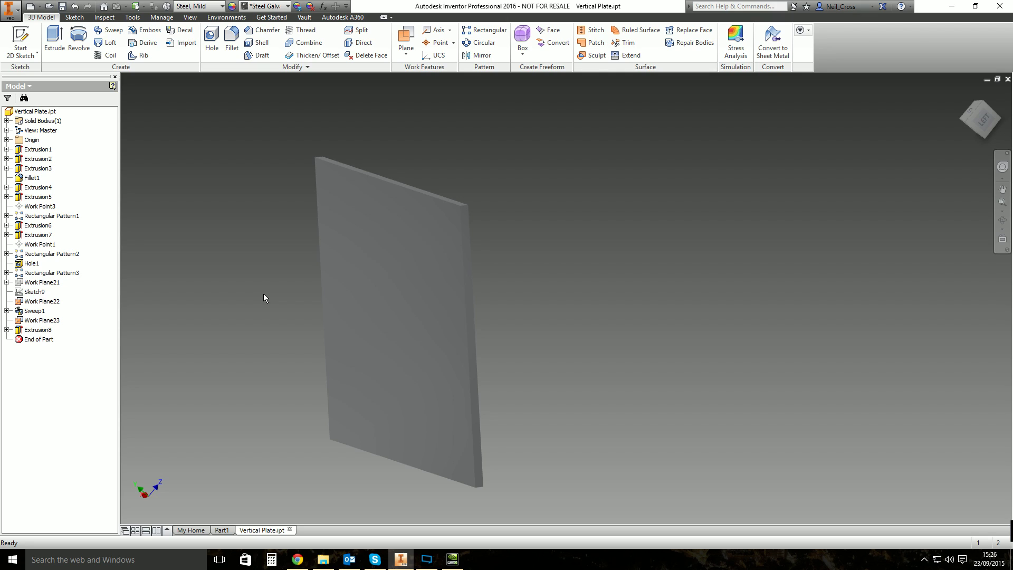
right_click(20, 285)
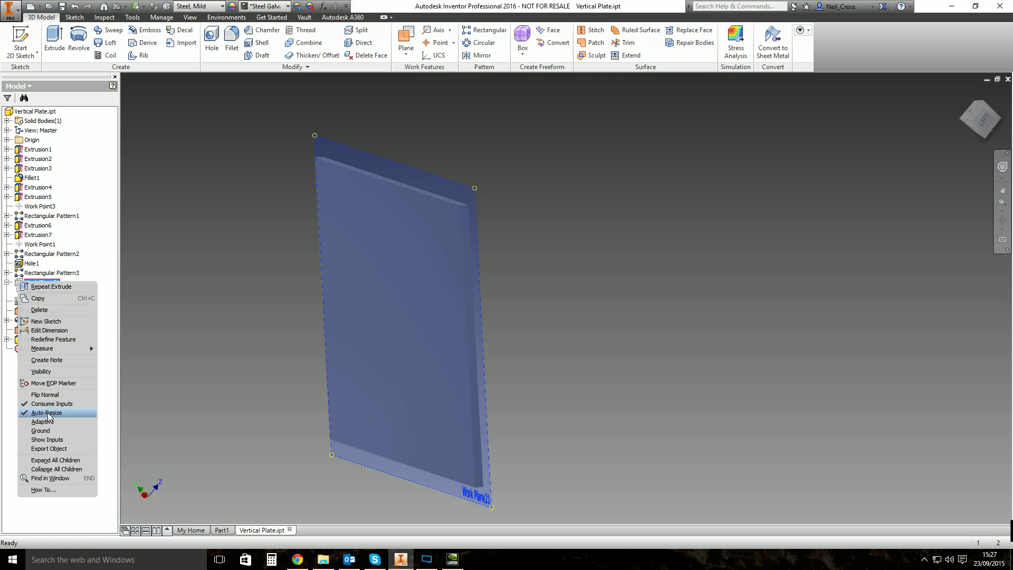
left_click(178, 182)
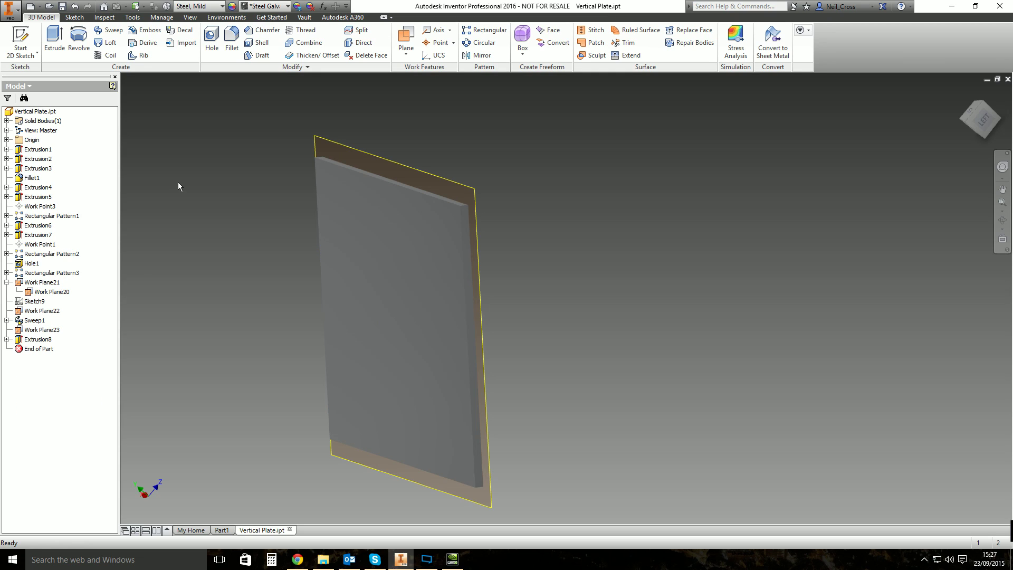
Switch the visibility of all work features off and back on for the whole part.
left_click(190, 18)
left_click(16, 51)
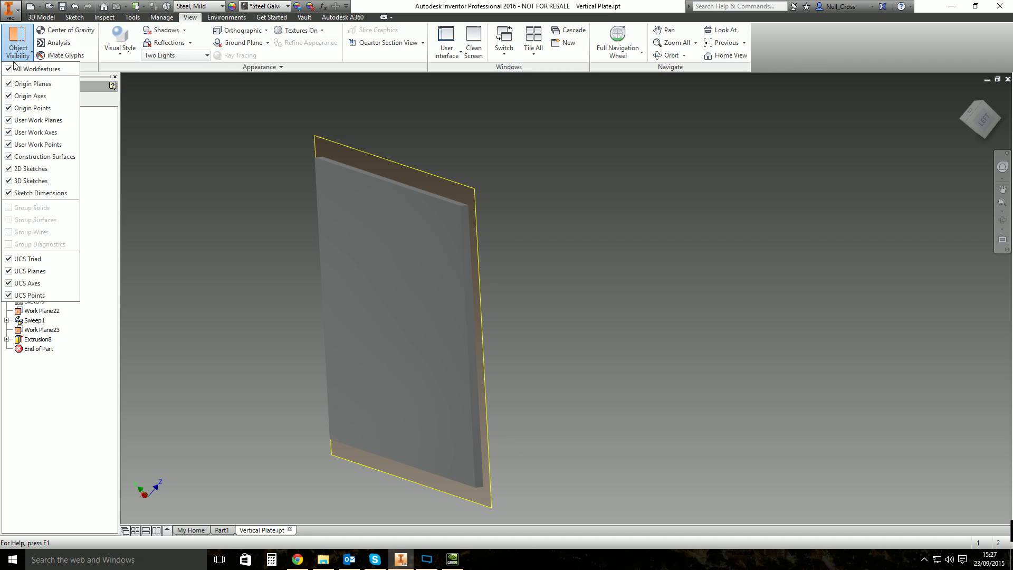
left_click(9, 69)
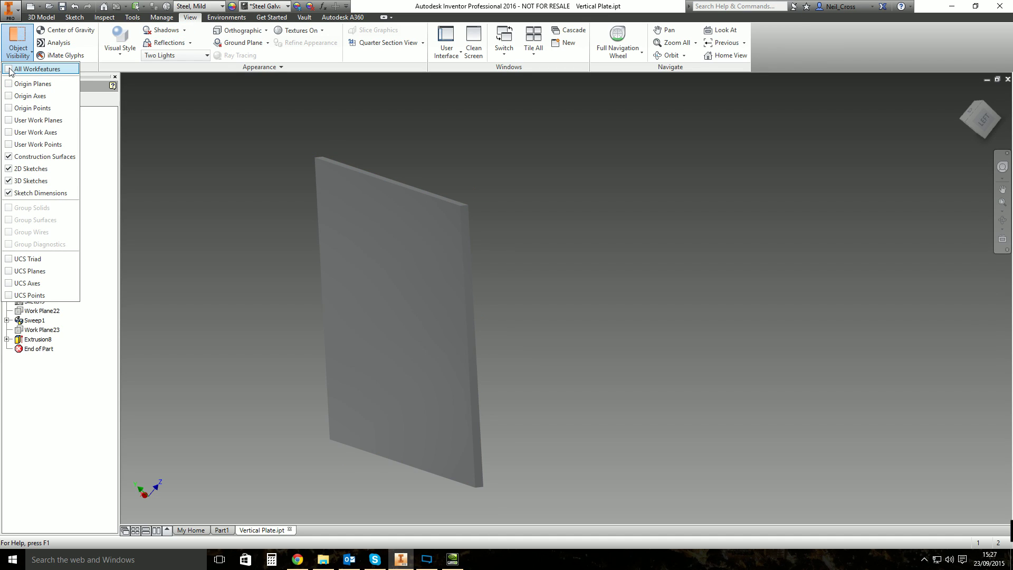
left_click(10, 69)
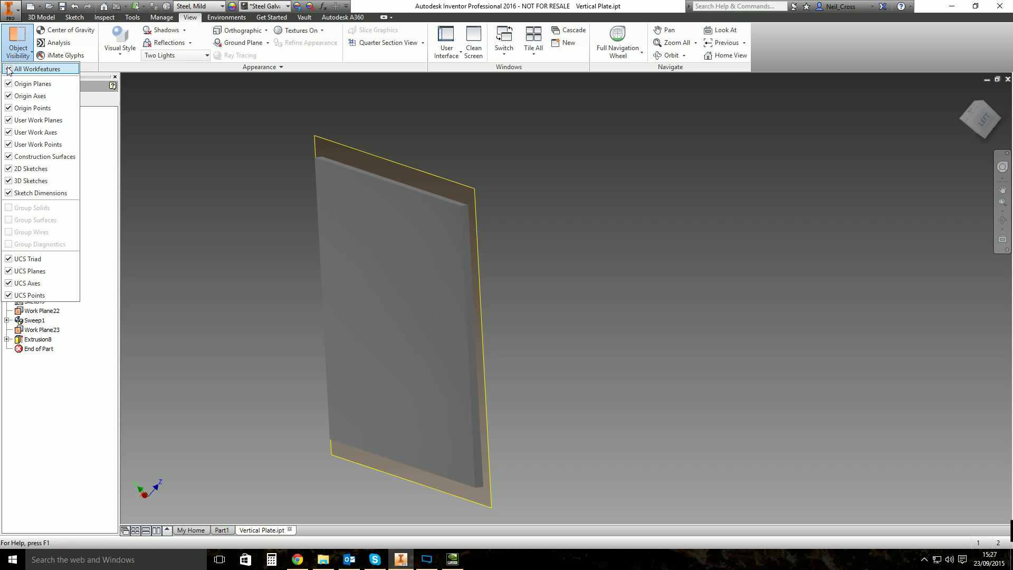
Switch the visibility of only the user work planes off and on twice, leaving it on.
left_click(8, 120)
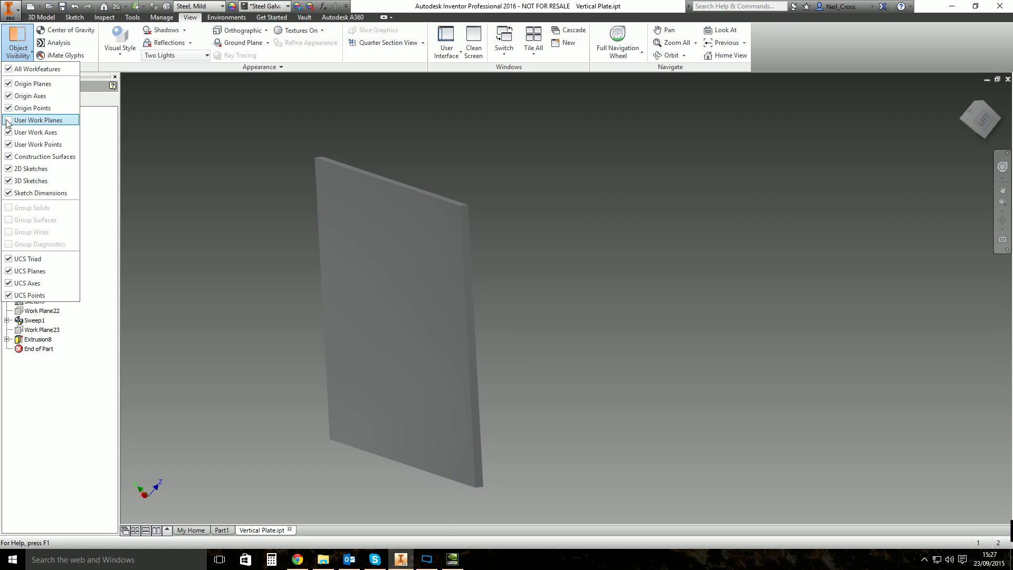
left_click(8, 120)
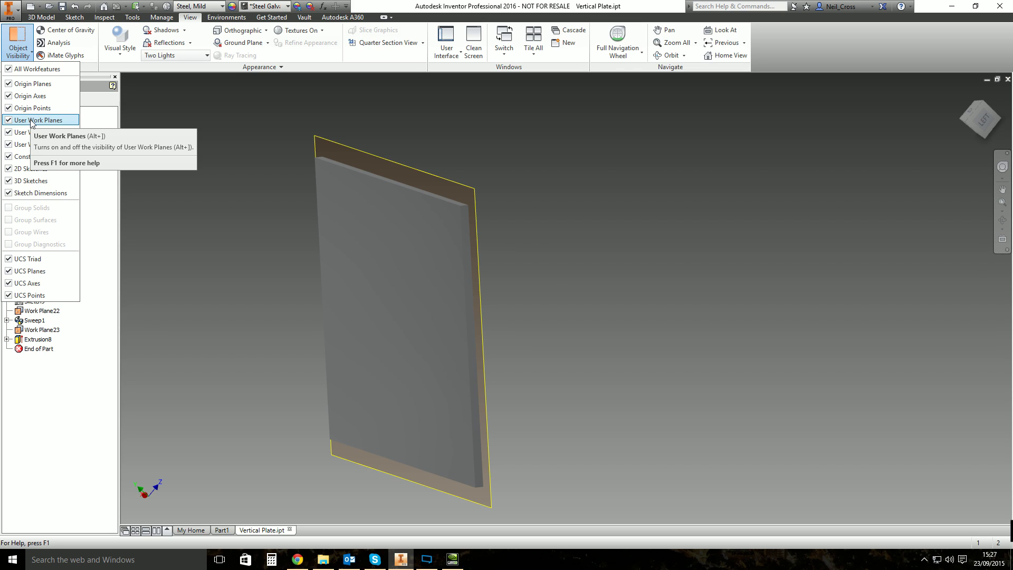
left_click(30, 122)
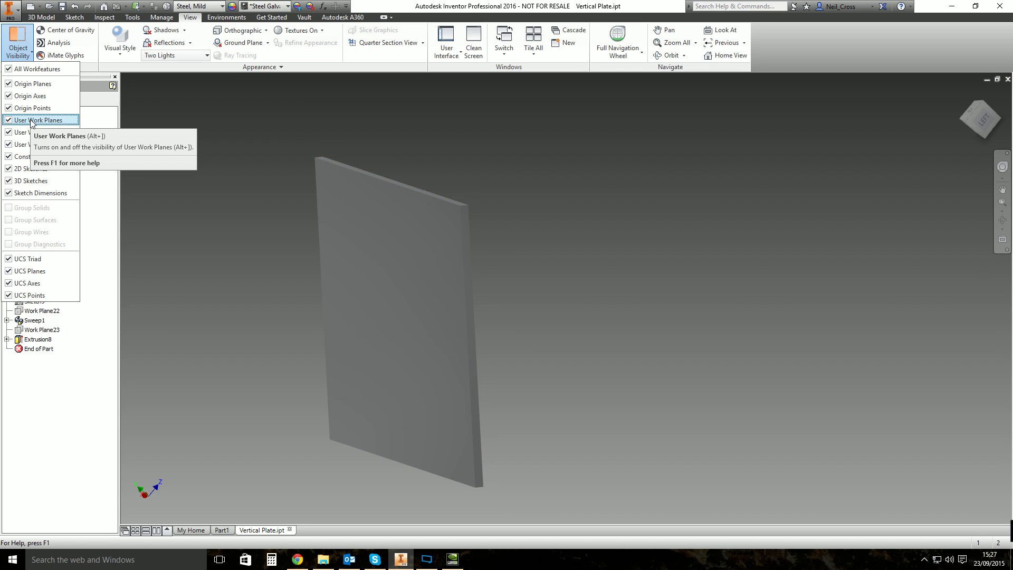
left_click(31, 121)
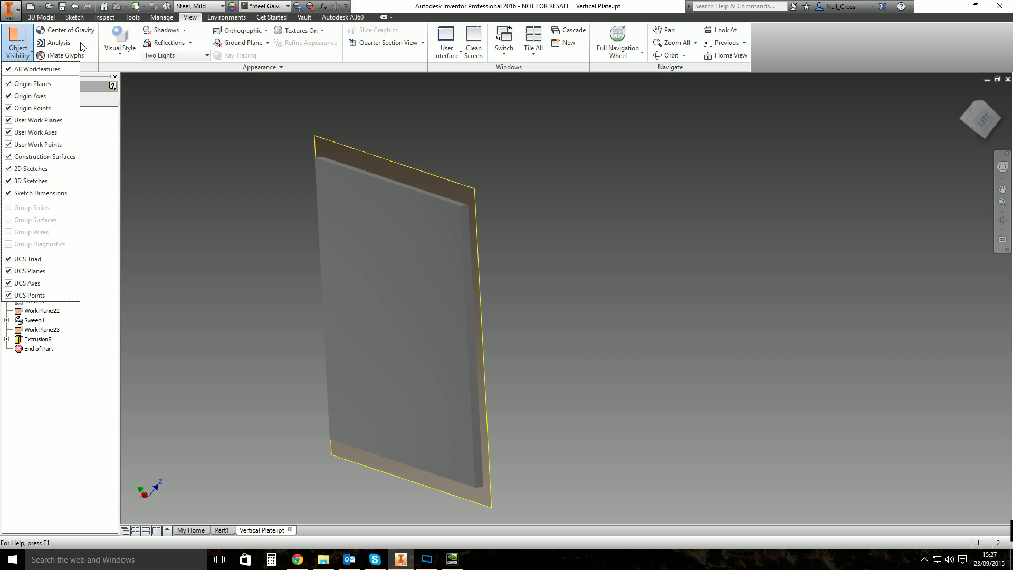
left_click(213, 232)
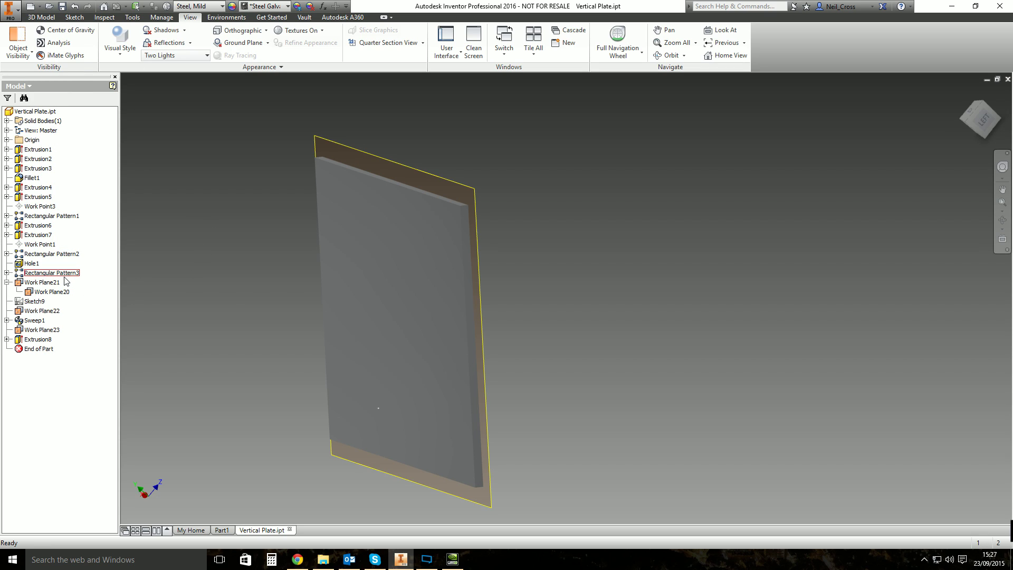
Rename Work Plane21 as Q£wqergiownerttg.
left_click(39, 284)
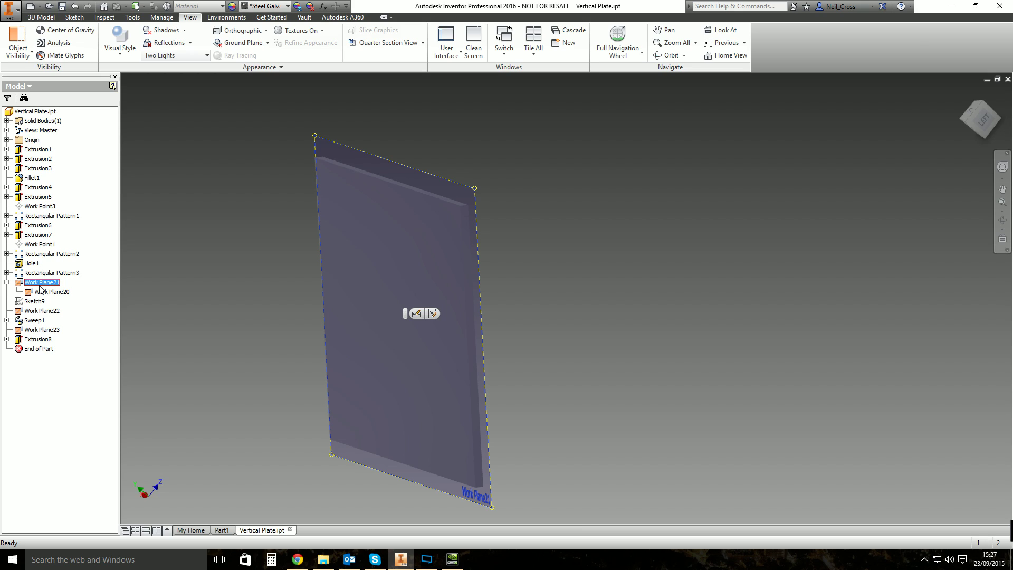
left_click(44, 285)
type("QEwergiownertrg")
key("Return")
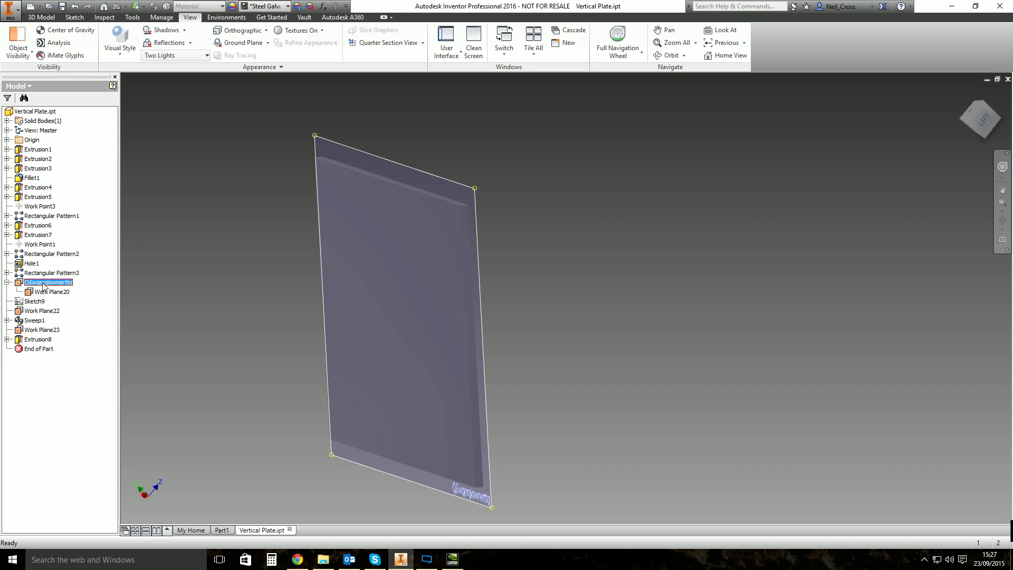
Open the renamed work plane's offset dimension for editing and accept the existing value.
right_click(45, 286)
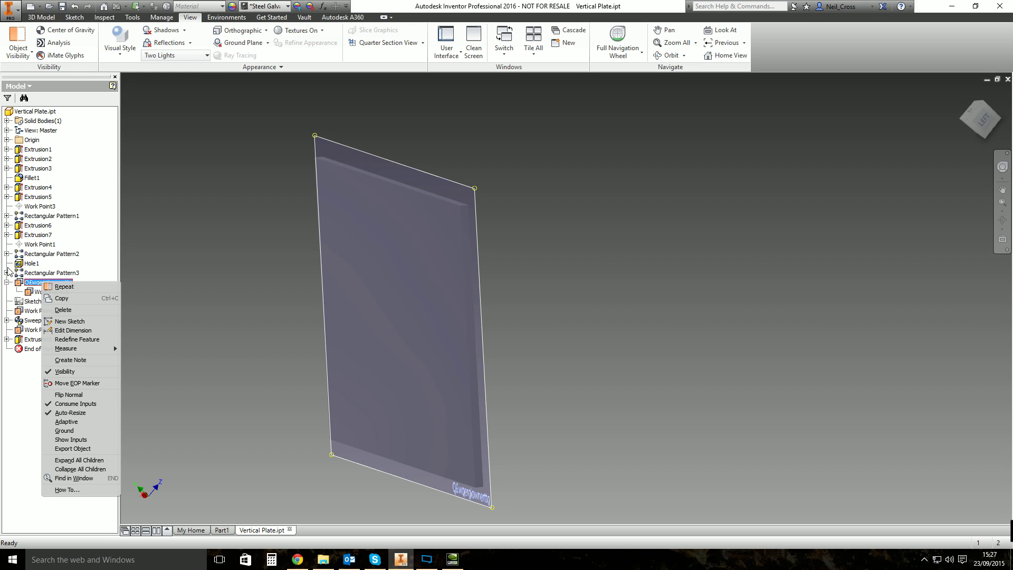
left_click(75, 330)
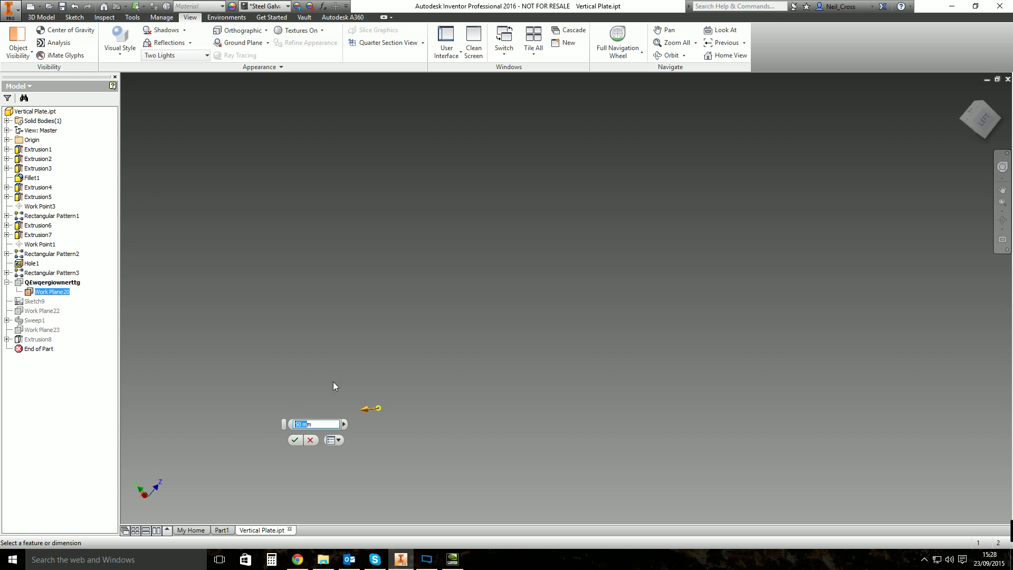
left_click(299, 424)
left_click_drag(302, 425, 272, 426)
key("Return")
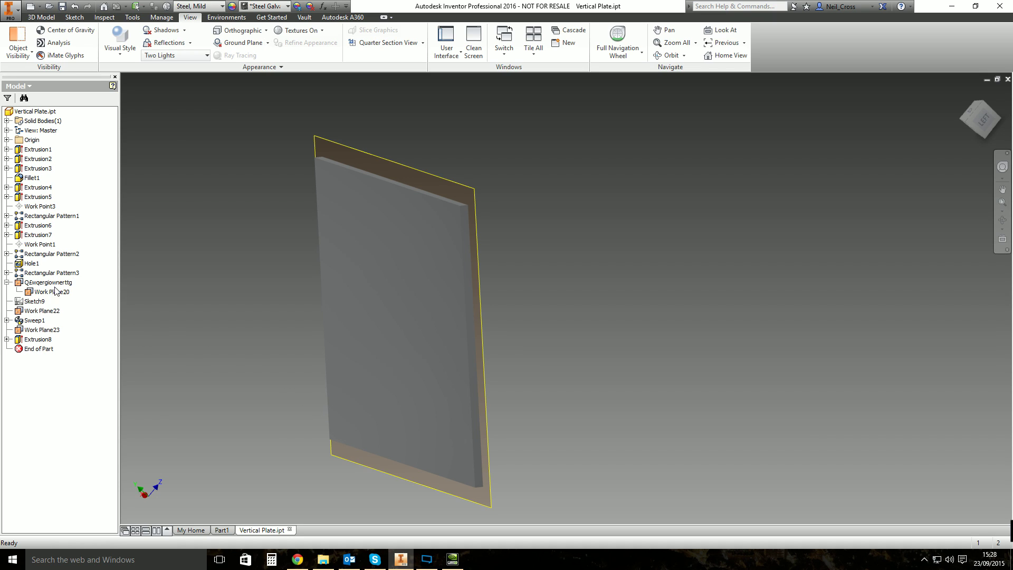
Compare the editing options offered for Work Plane22 with those of the renamed offset work plane.
right_click(34, 312)
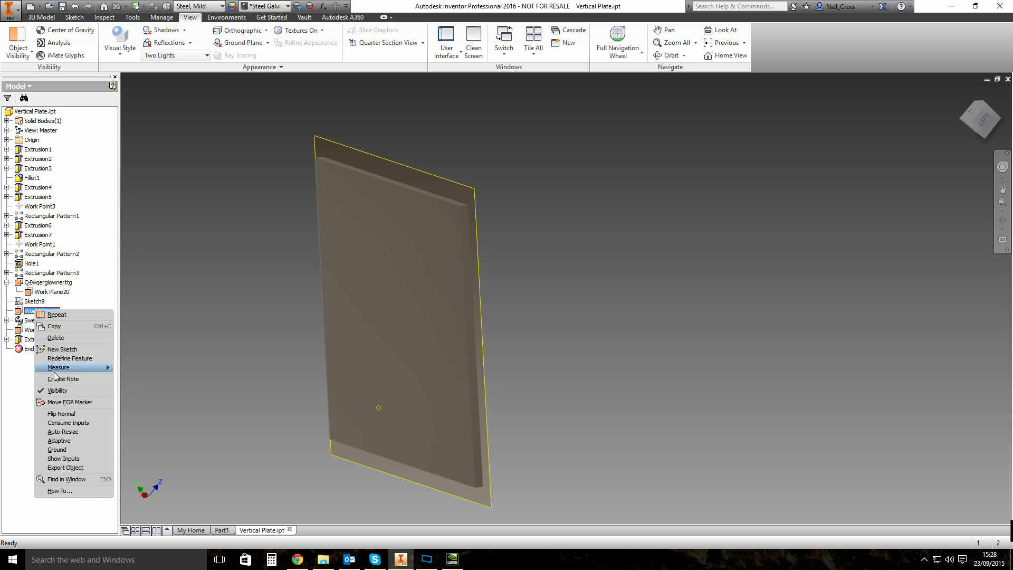
right_click(49, 282)
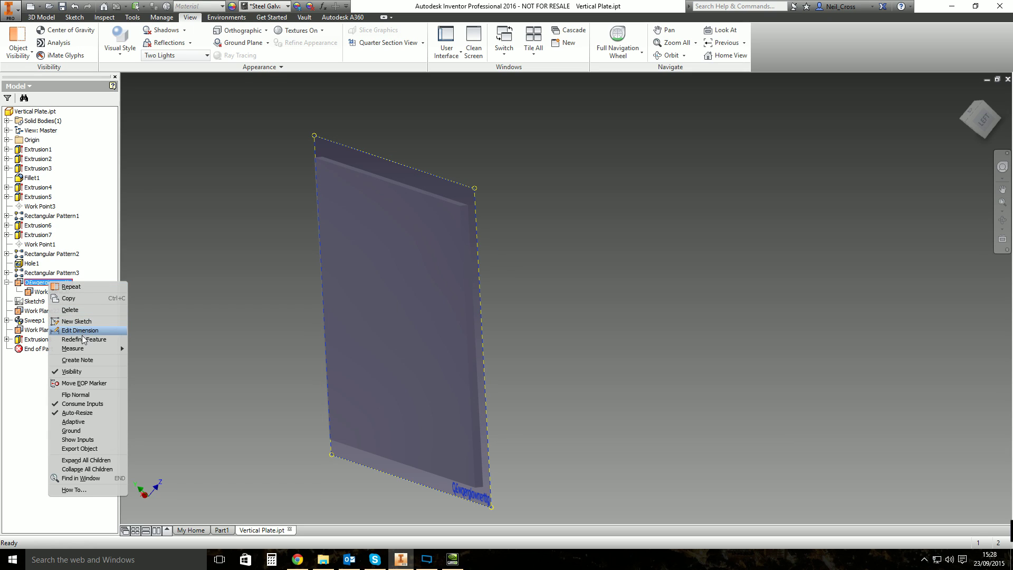
left_click(290, 353)
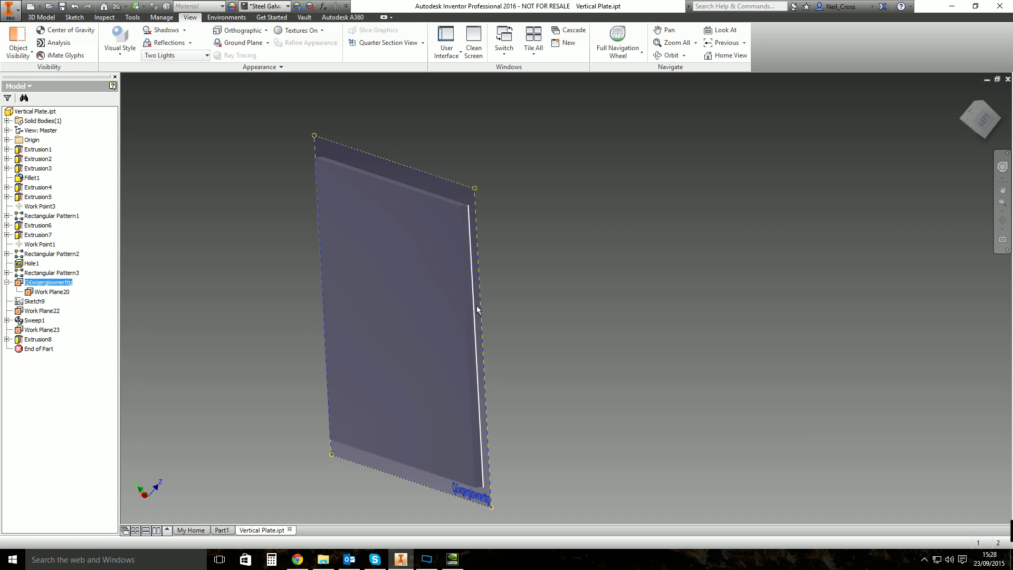
left_click(539, 304)
Delete Extrusion8 together with Work Plane23.
middle_click_drag(496, 297, 428, 318, "shift")
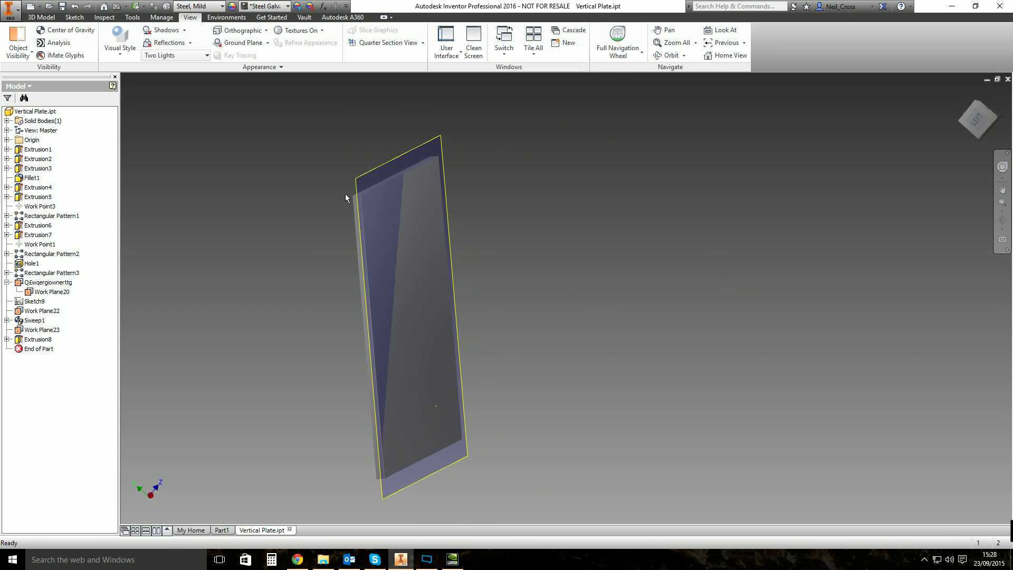
left_click(33, 339)
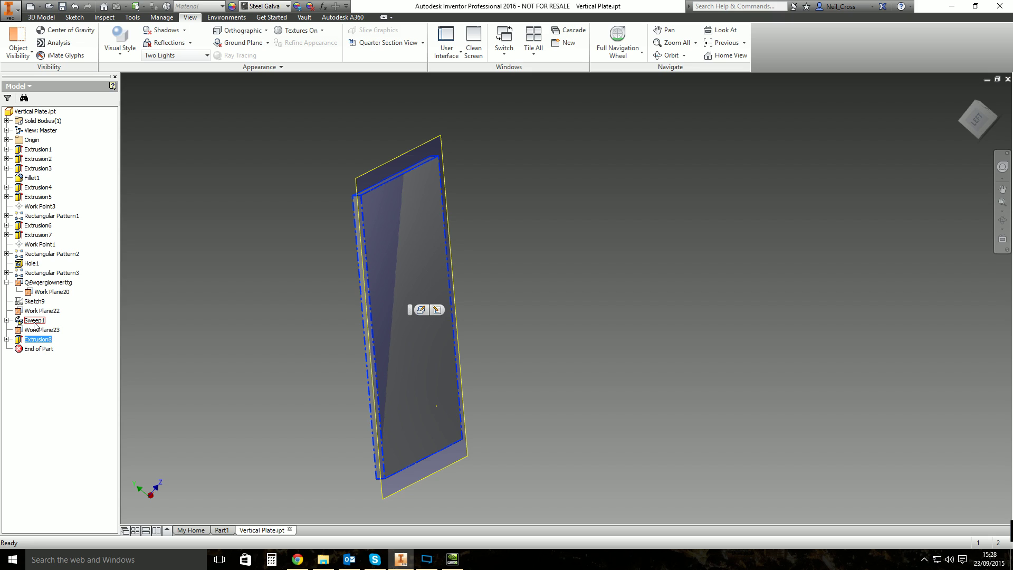
left_click(40, 330, "ctrl")
right_click(38, 329)
left_click(53, 354)
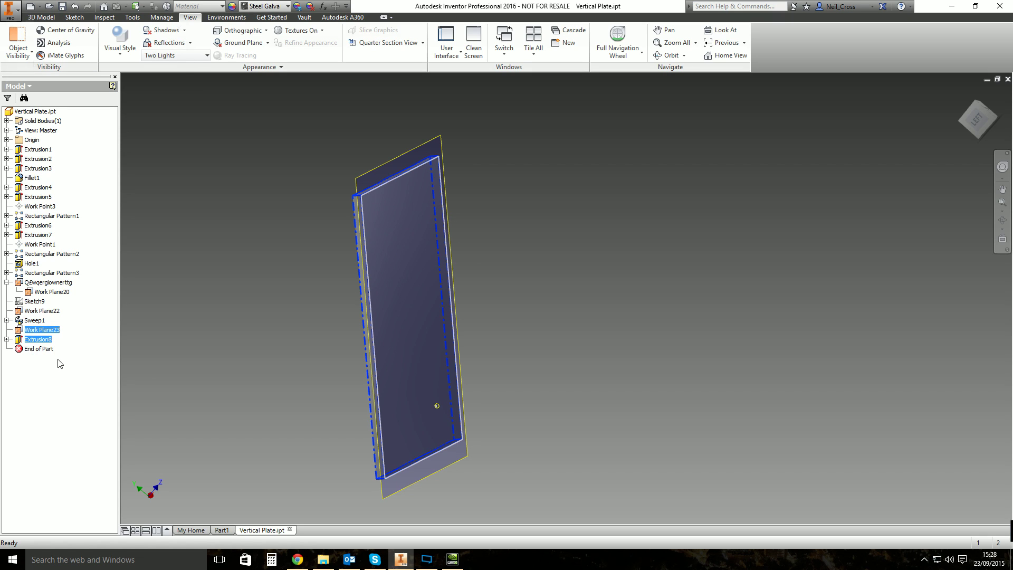
left_click(122, 136)
Delete the renamed offset work plane along with its consumed sketches and features.
key("Home")
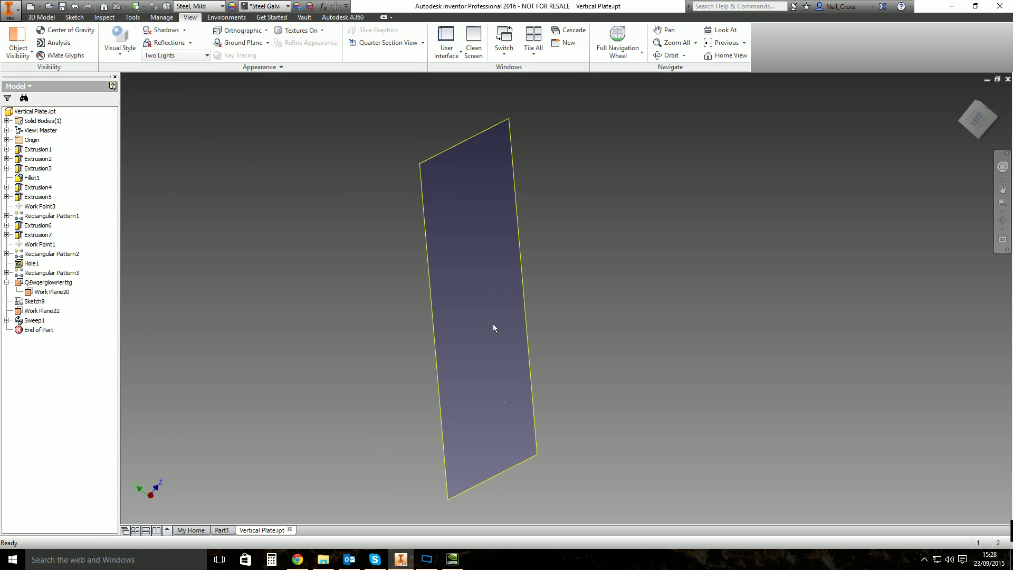
left_click(519, 340)
right_click(518, 340)
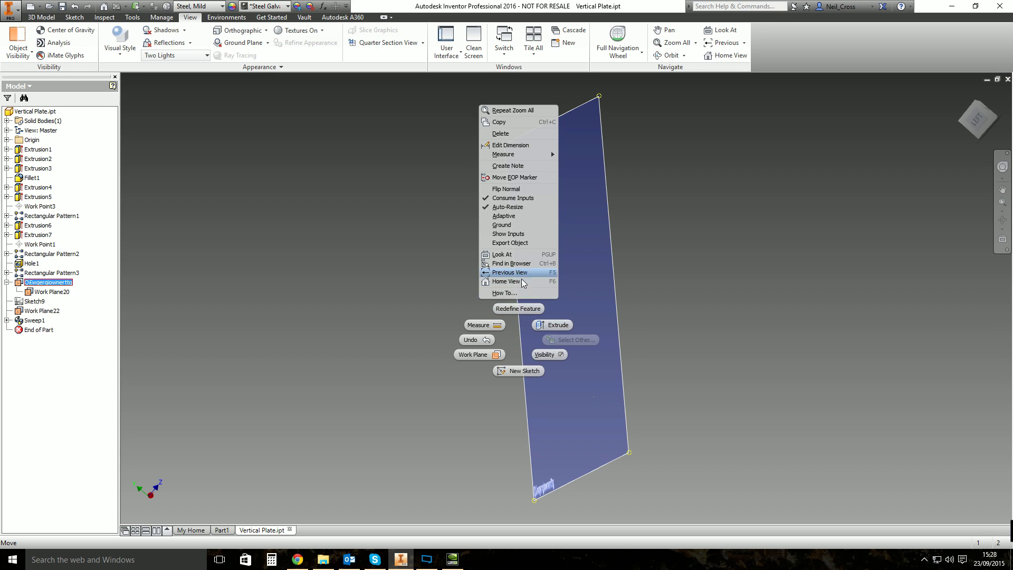
left_click(519, 133)
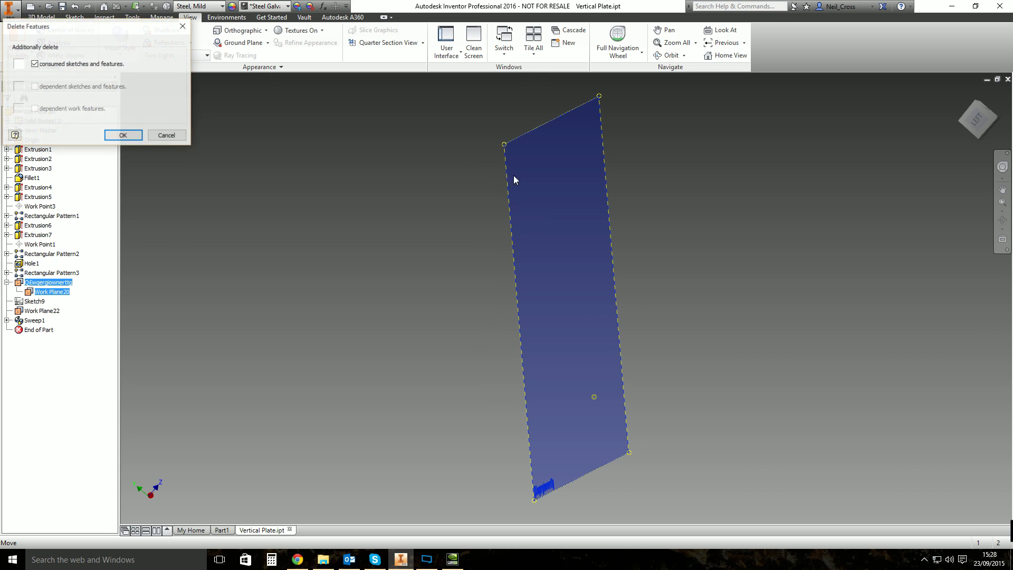
left_click(123, 134)
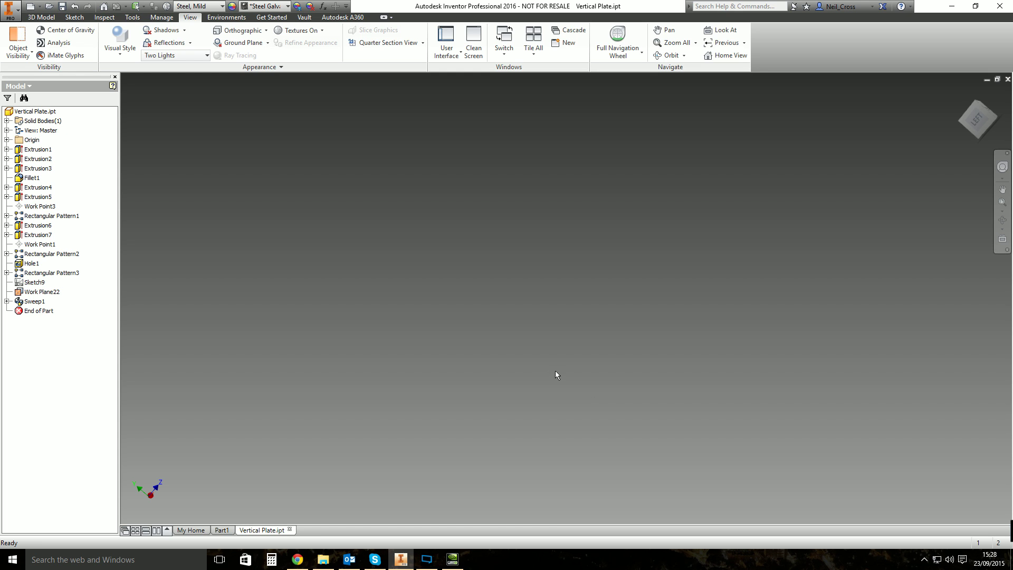
Create a horizontal work plane midway between the plate's upper and lower faces.
key("F4")
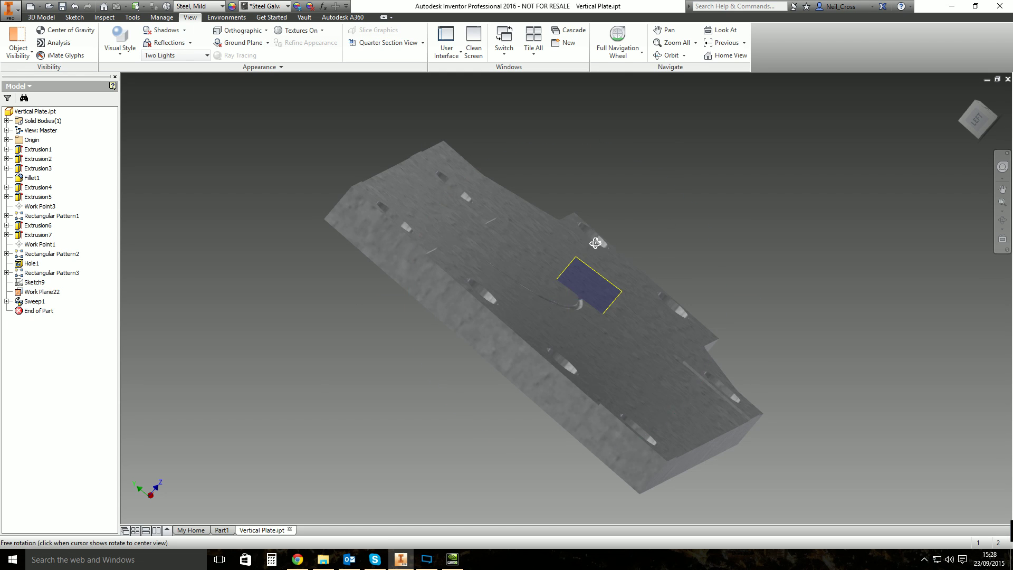
left_click_drag(730, 214, 391, 279)
left_click(43, 17)
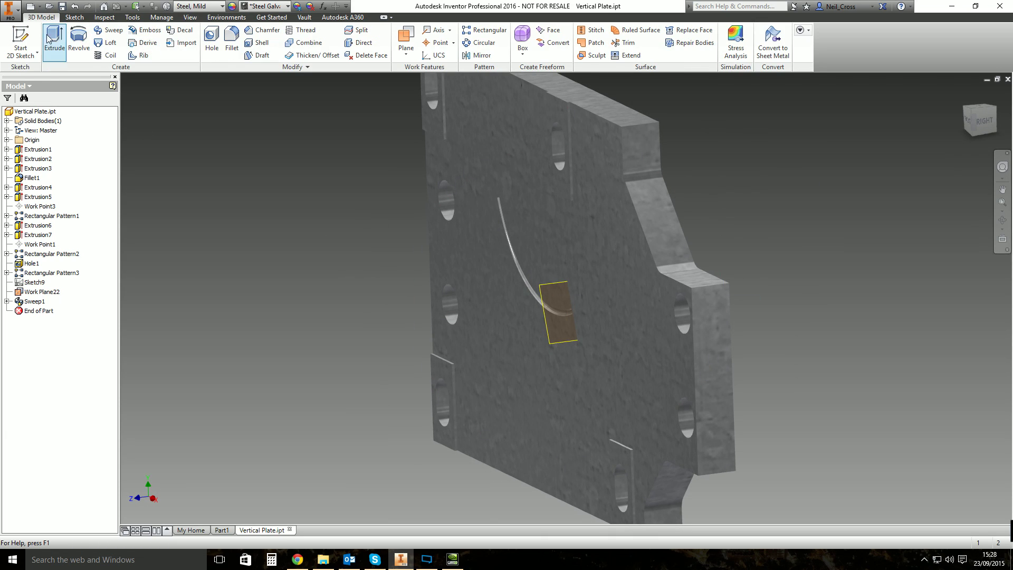
left_click(406, 40)
key("F4")
left_click_drag(589, 196, 592, 244)
left_click(590, 402)
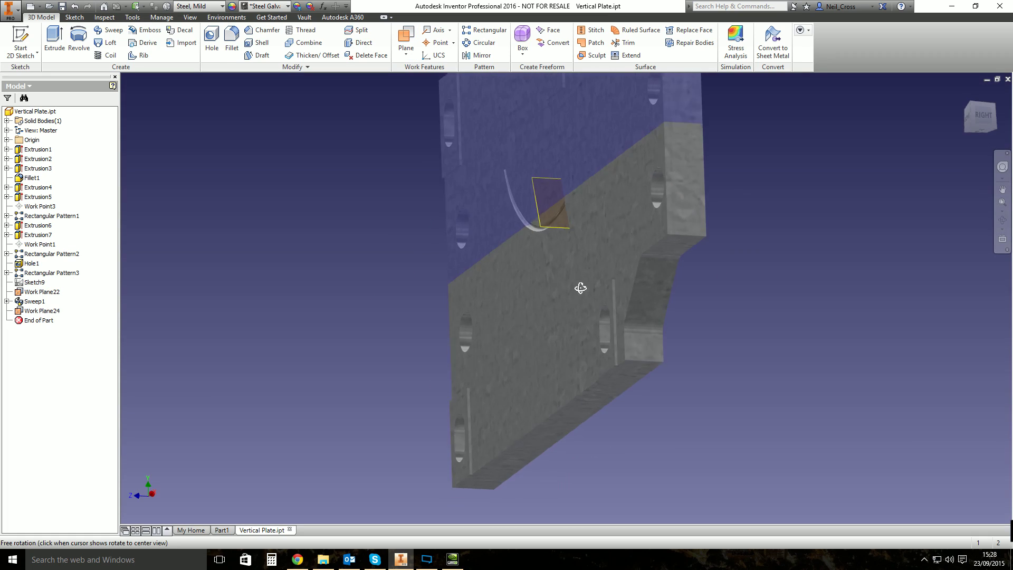
Shift the new horizontal work plane slightly and shrink it from two opposite corners to a small rectangle.
scroll(599, 375, "down", 10)
scroll(600, 376, "down", 5)
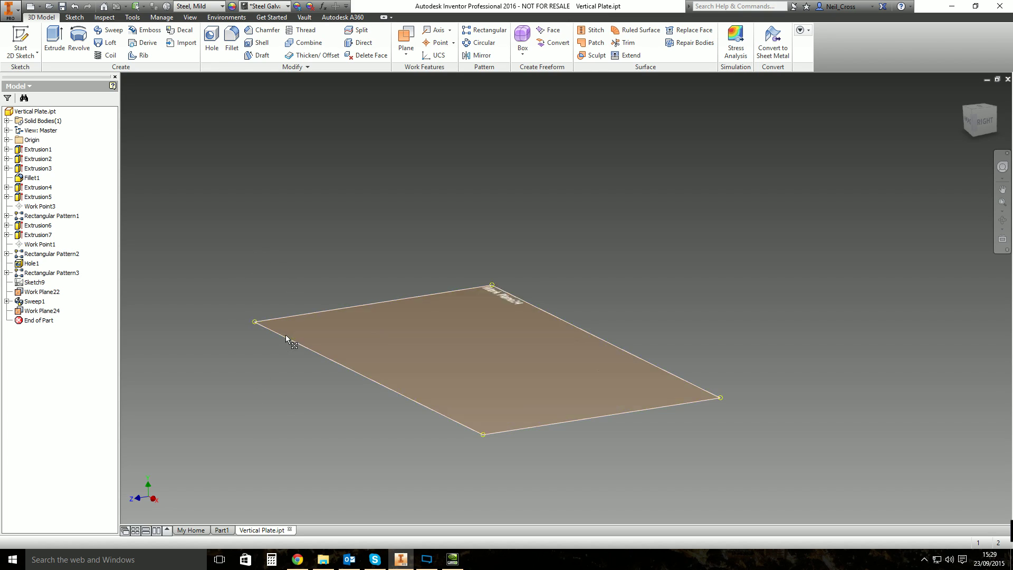
left_click(255, 323)
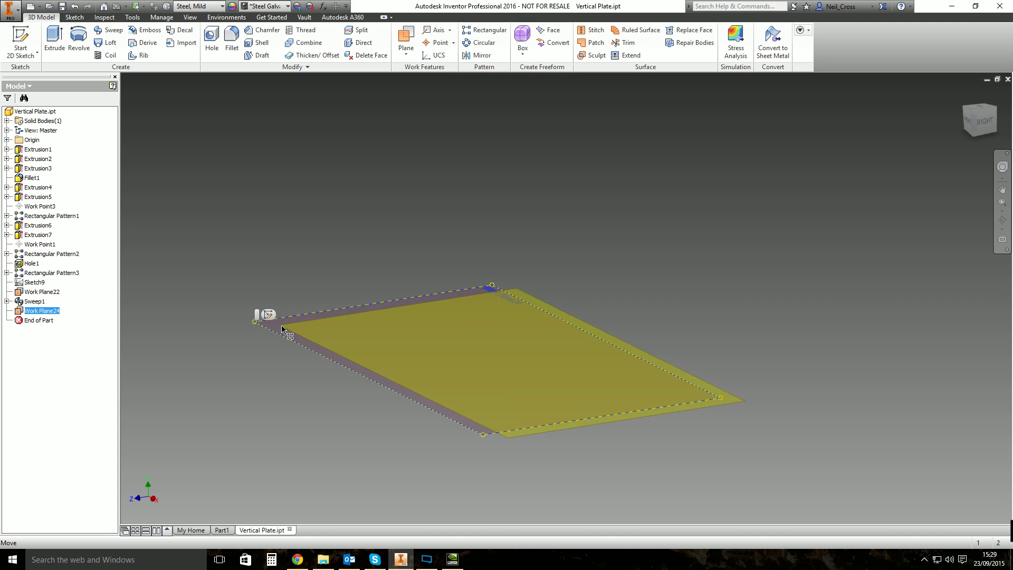
mouse_move(261, 324)
left_mouse_down()
mouse_move(252, 312)
mouse_move(260, 321)
left_mouse_up()
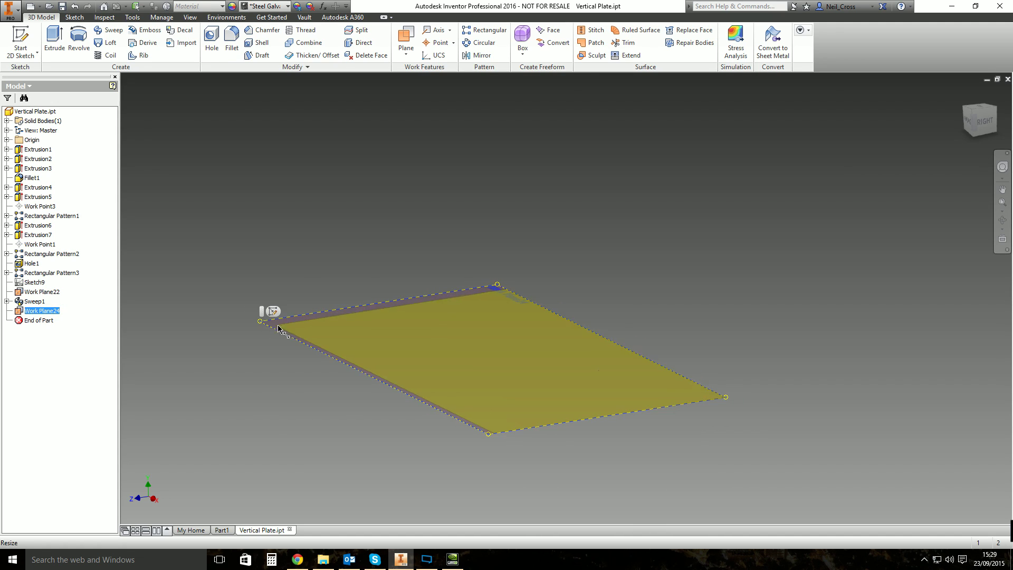
left_click_drag(412, 364, 546, 395)
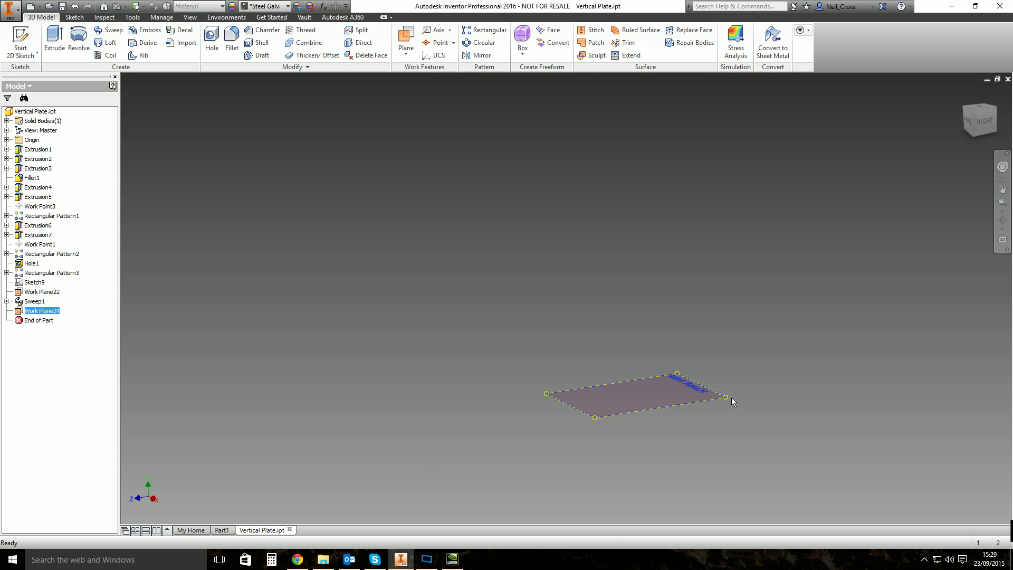
left_click_drag(731, 398, 601, 396)
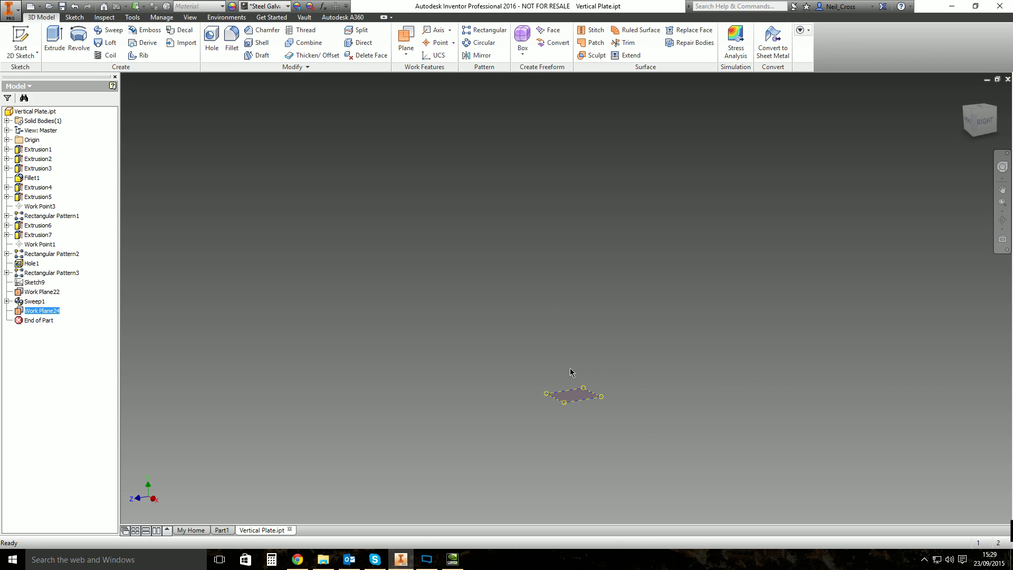
Examine the options available for the resized horizontal work plane, including Auto-Resize, and leave them unchanged.
scroll(570, 371, "up", 6)
left_click(653, 313)
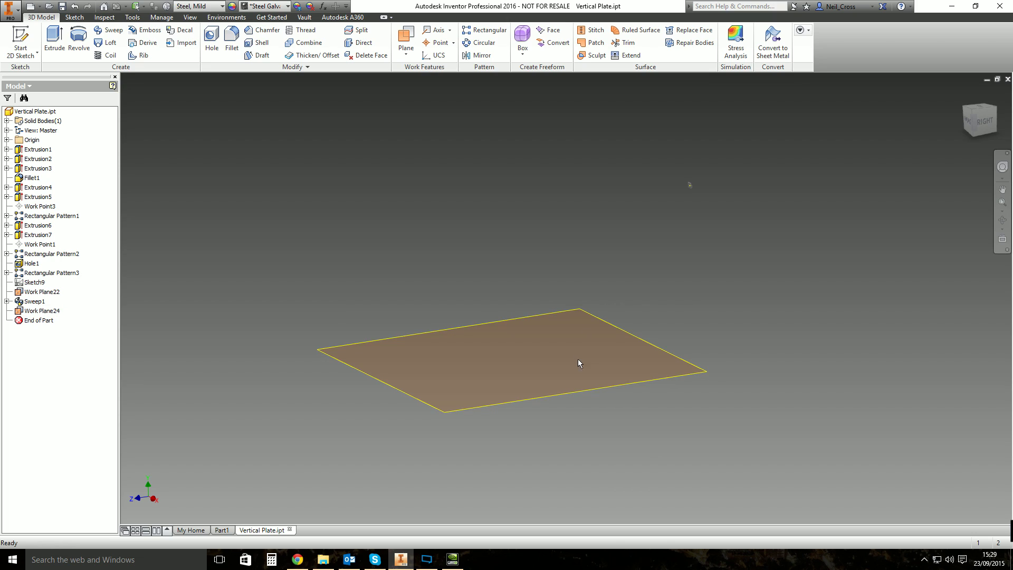
right_click(598, 315)
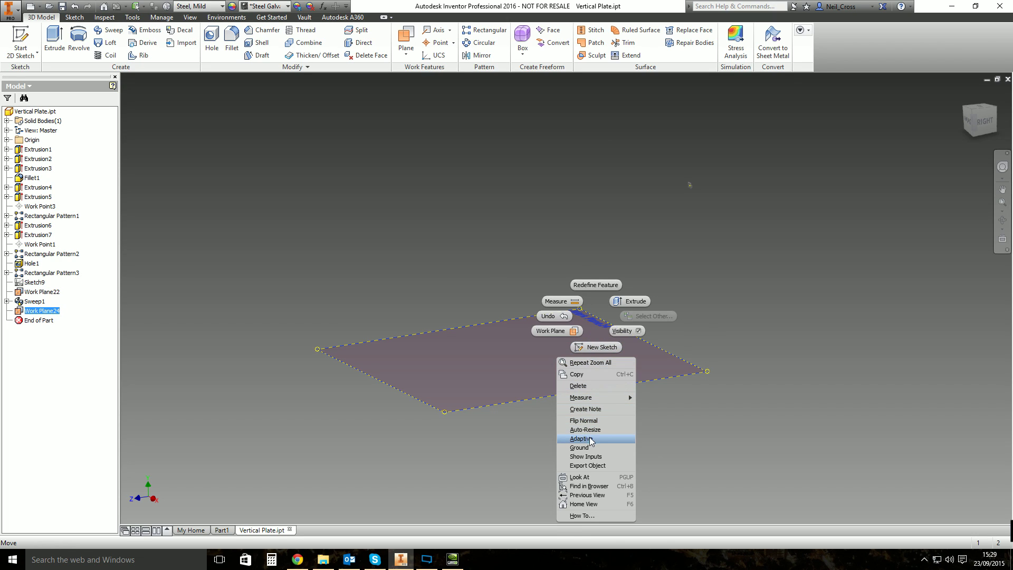
left_click(413, 284)
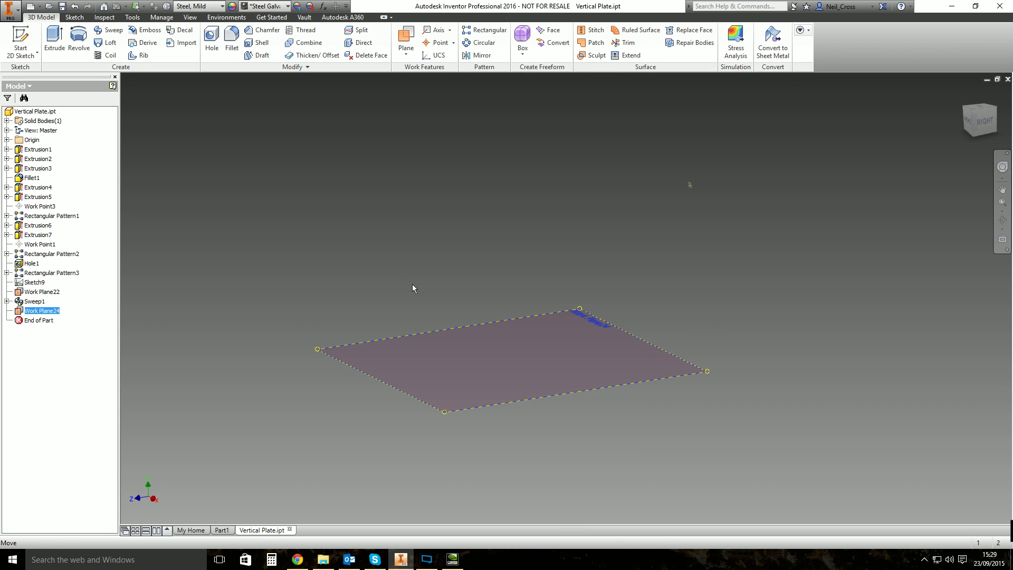
left_click(612, 264)
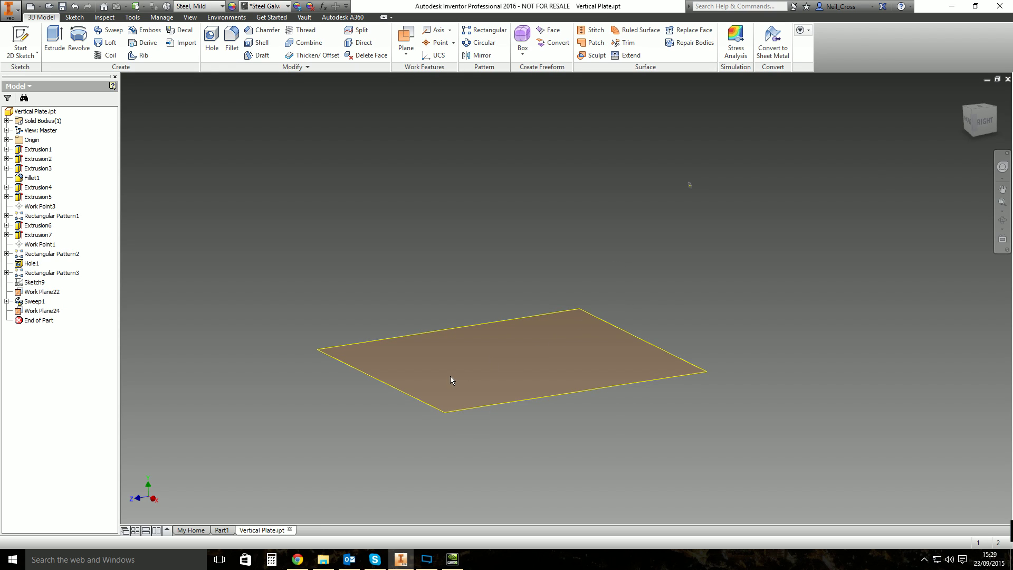
Shrink the horizontal work plane further from one corner and move it over to the plate.
left_click(708, 378)
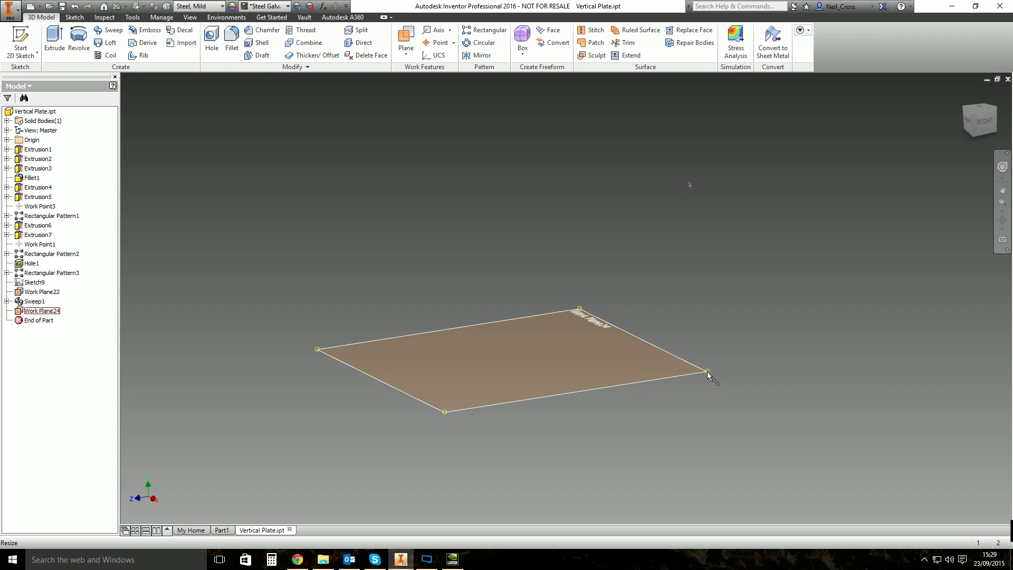
left_click(707, 372)
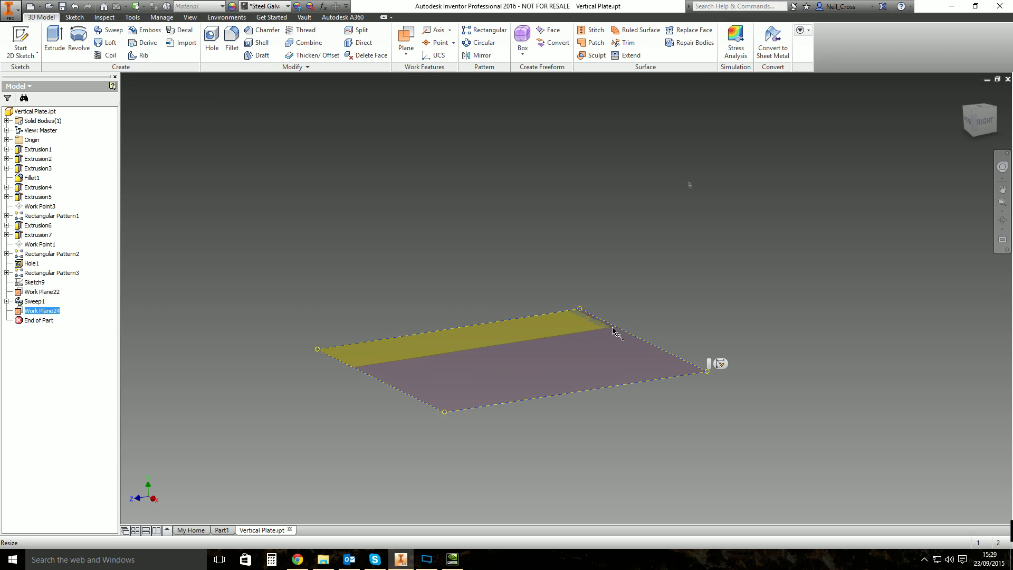
left_click_drag(612, 330, 343, 340)
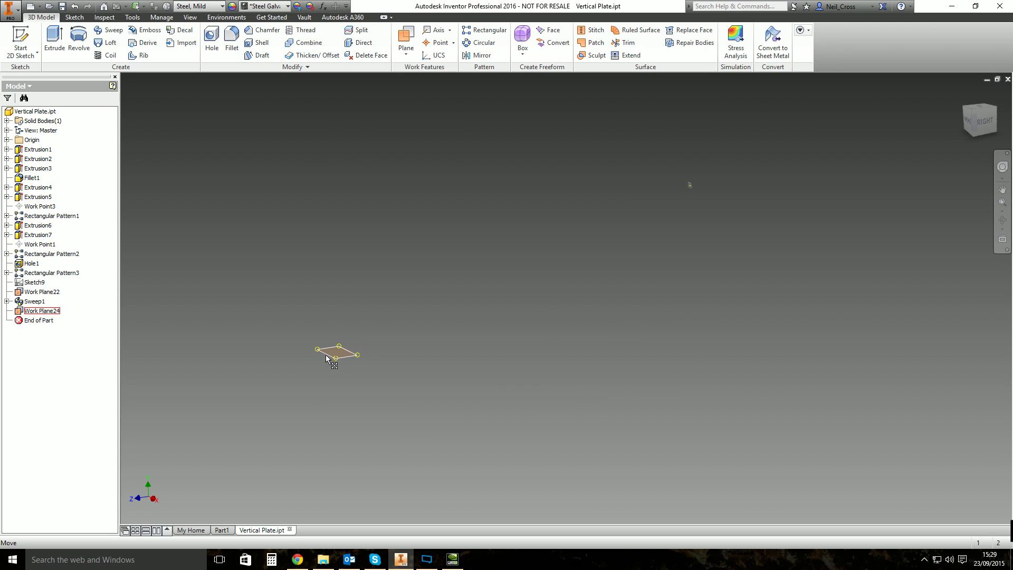
left_click_drag(326, 358, 686, 193)
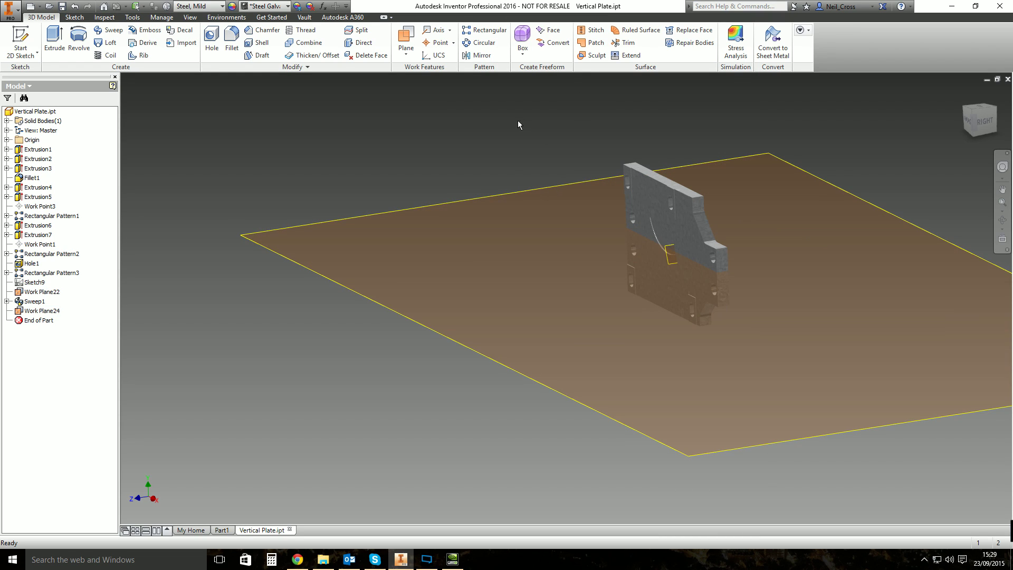
Redefine the horizontal work plane as a vertical plane midway between the plate's two opposite end faces.
left_click(256, 234)
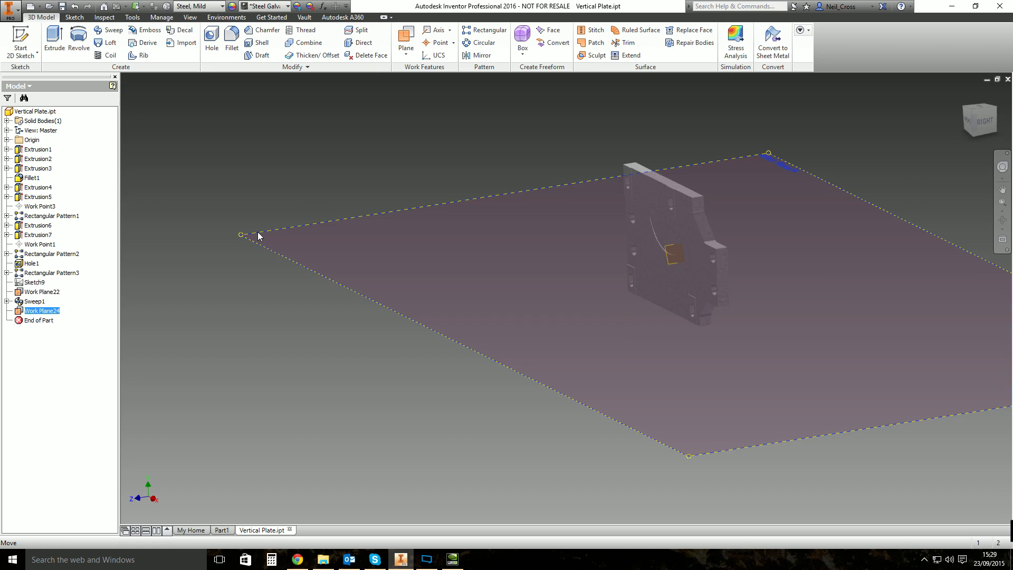
right_click(256, 233)
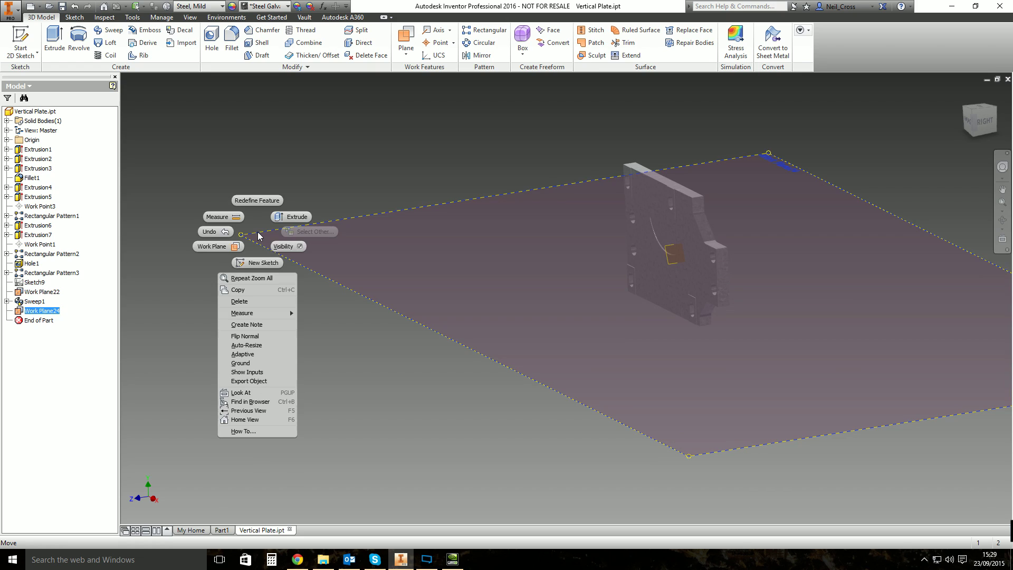
left_click(257, 200)
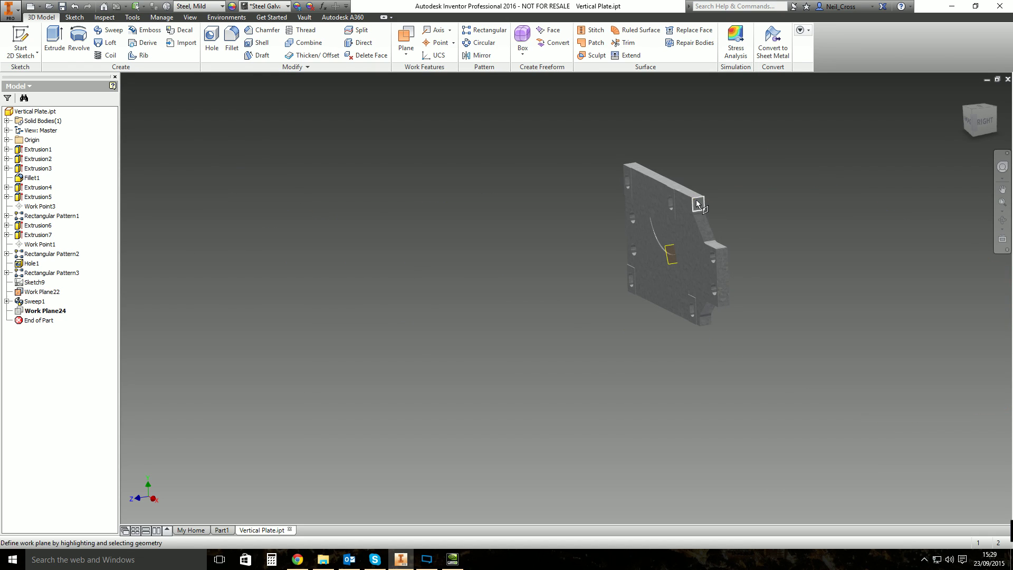
left_click(724, 267)
left_click(625, 179)
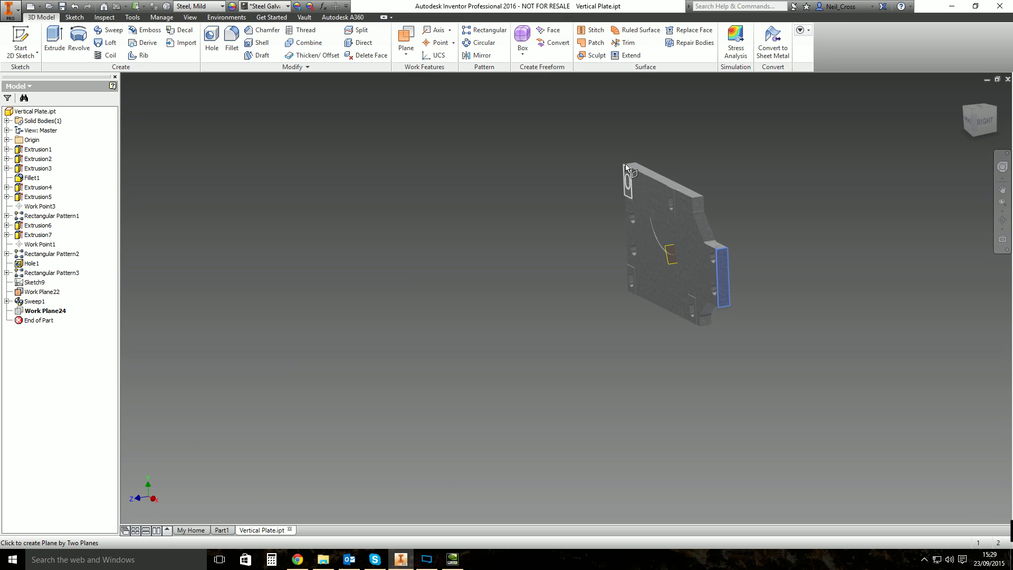
key("F4")
left_click_drag(656, 210, 593, 256)
key("Escape")
key("F6")
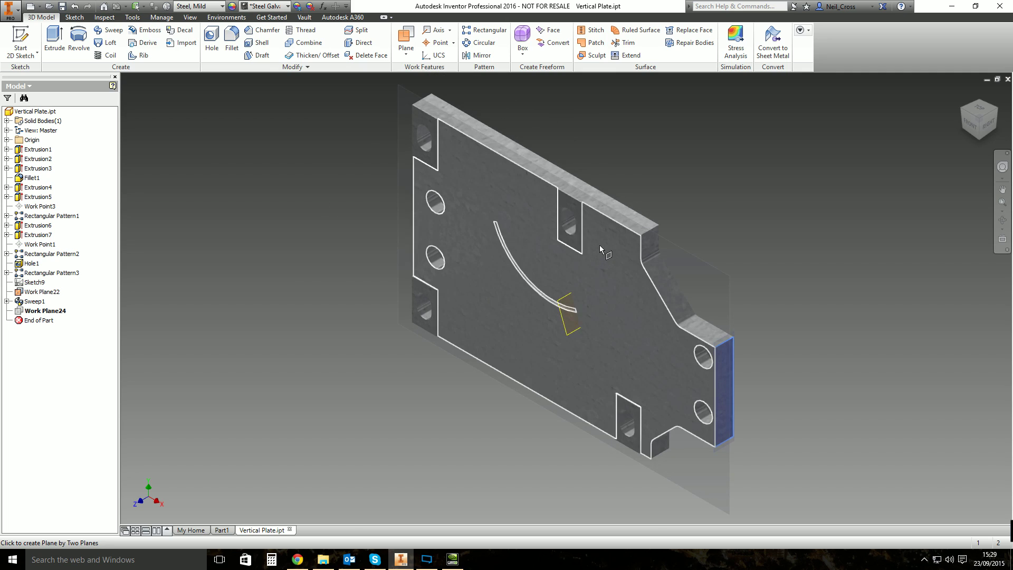
key("F4")
left_click_drag(487, 242, 637, 307)
key("Escape")
key("Escape")
key("F4")
key("F5")
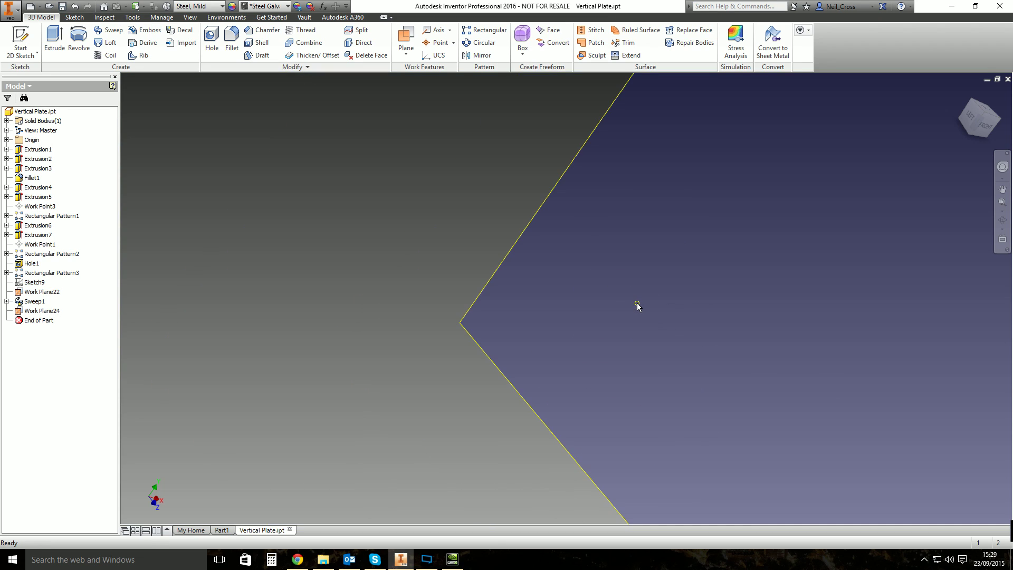
key("F5")
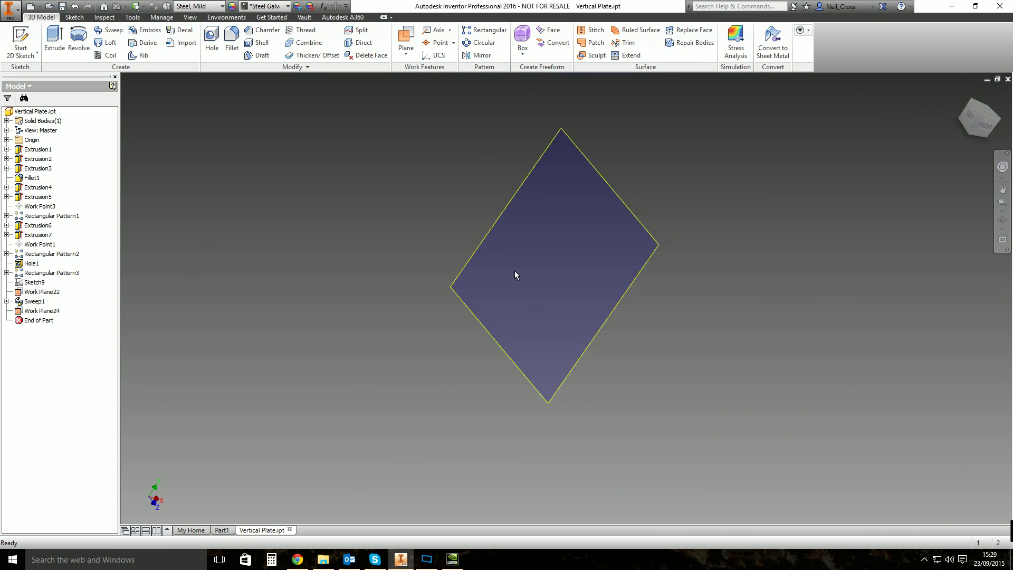
key("F5")
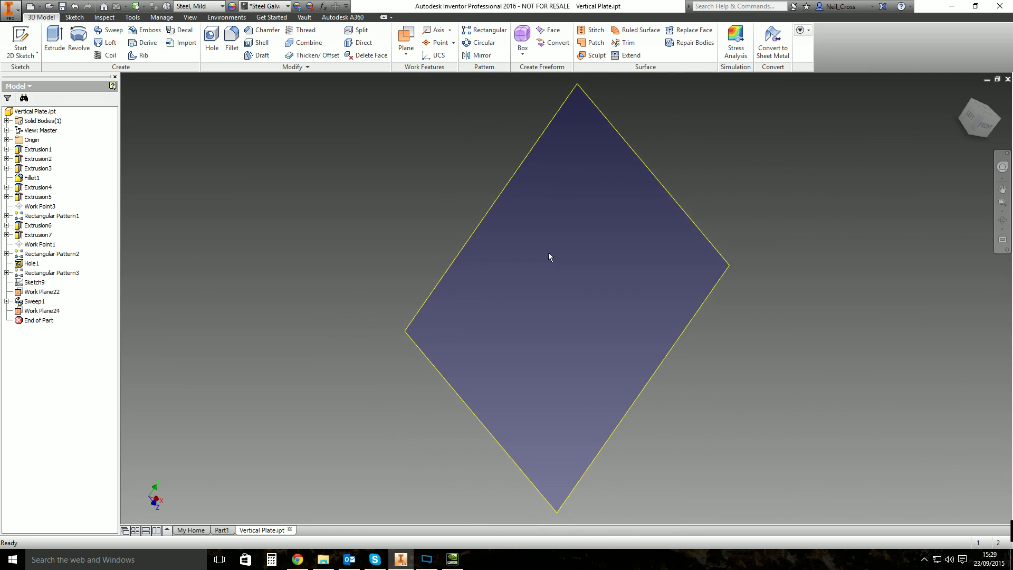